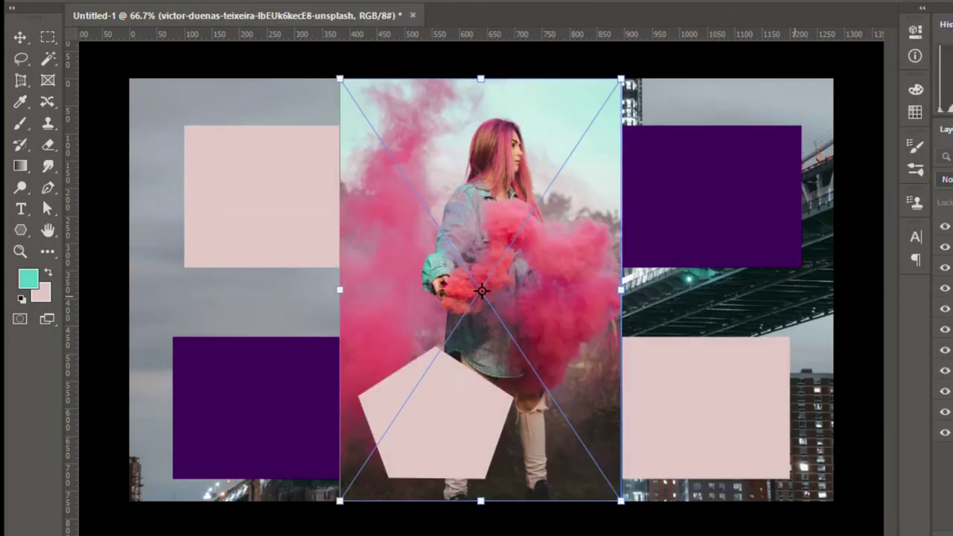
# Commit the pink-smoke photo, move it over the upper pentagon and stack it above the Polygon 1 layer
pyautogui.press('Return')
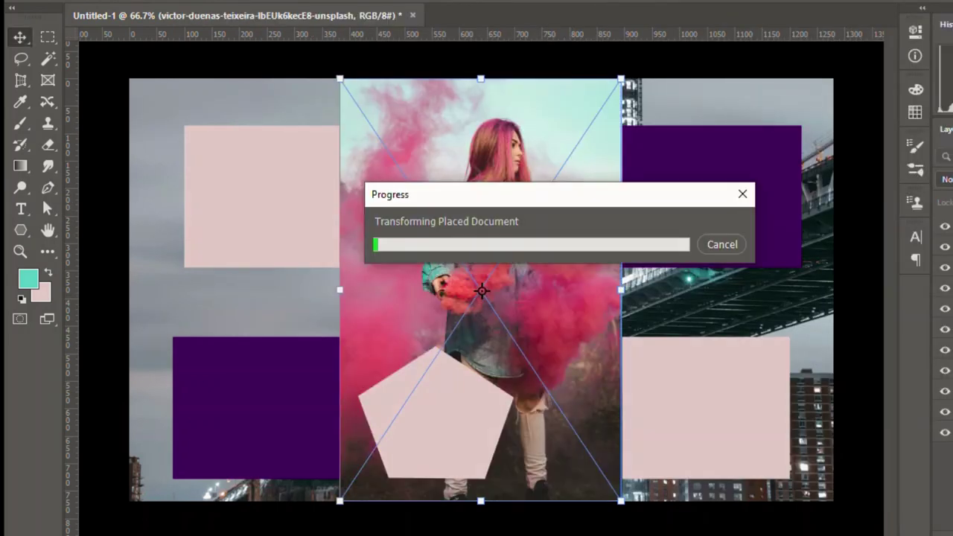
pyautogui.moveTo(523, 208)
pyautogui.mouseDown()
pyautogui.moveTo(601, 351)
pyautogui.moveTo(585, 228)
pyautogui.mouseUp()
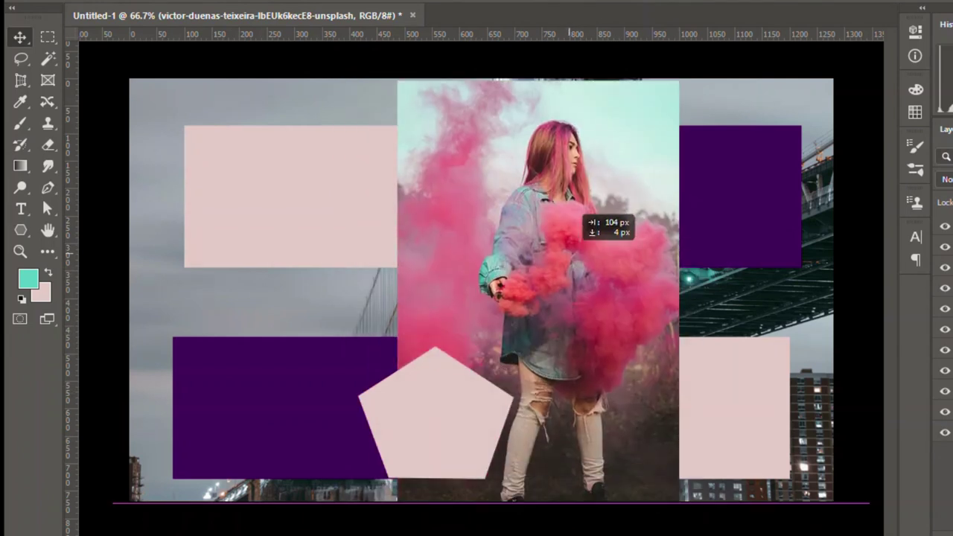
pyautogui.hotkey('ctrl', ']')
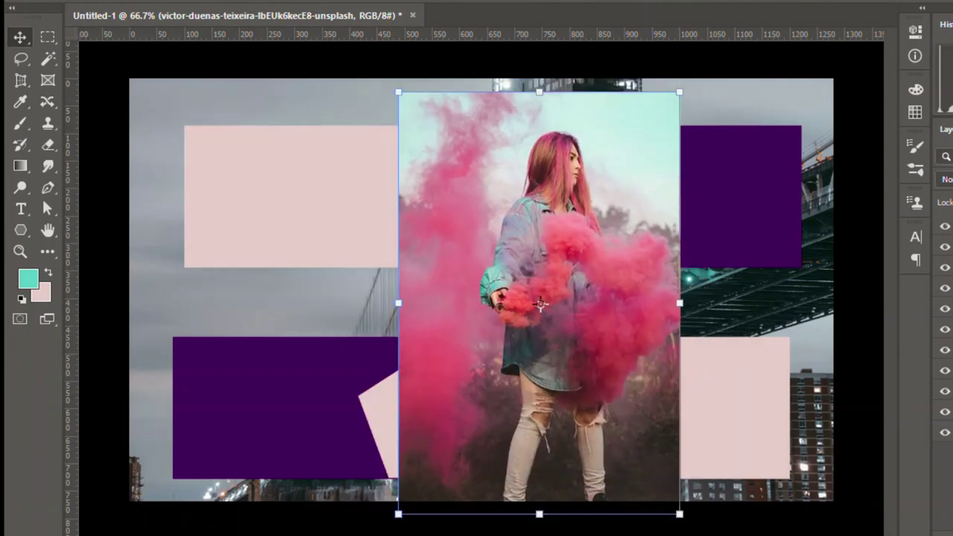
pyautogui.hotkey('alt', '[')
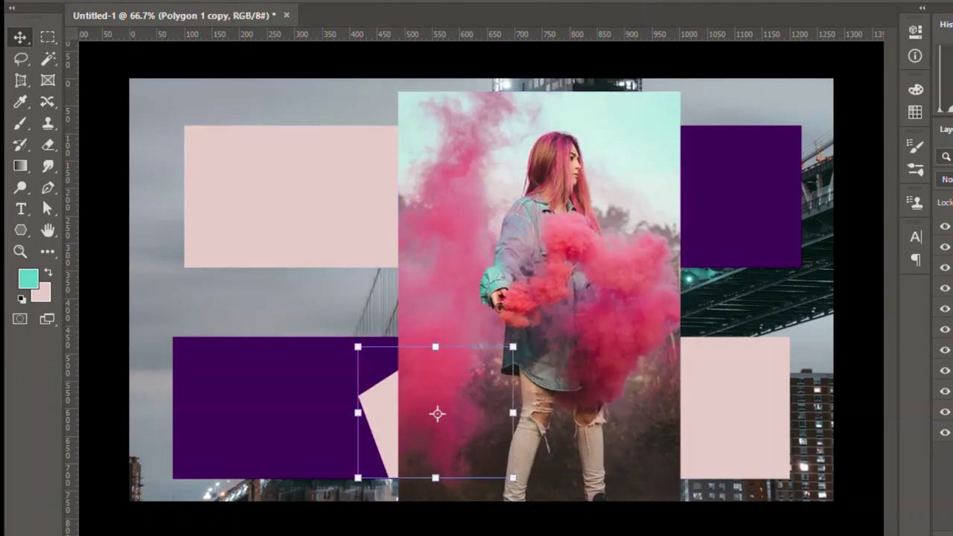
pyautogui.hotkey('alt', '[')
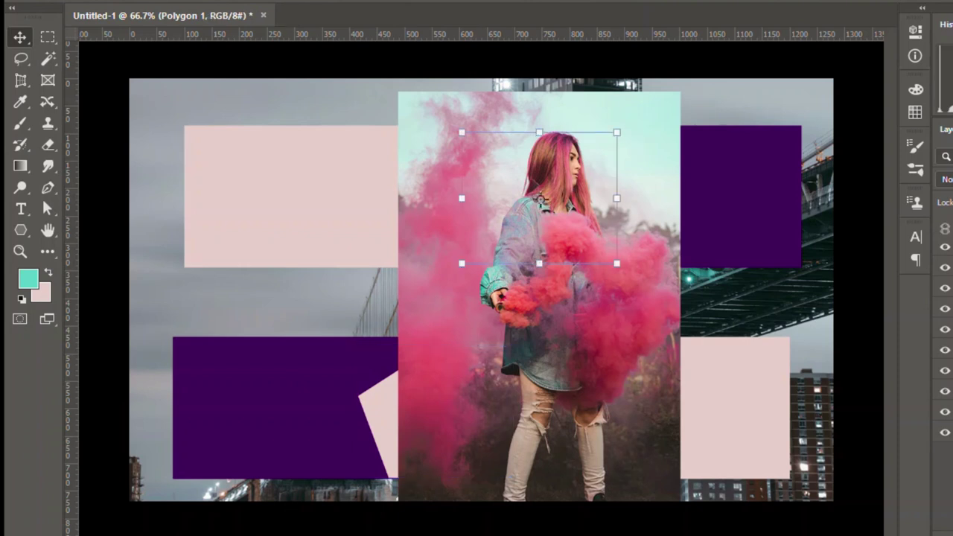
pyautogui.hotkey('alt', ']')
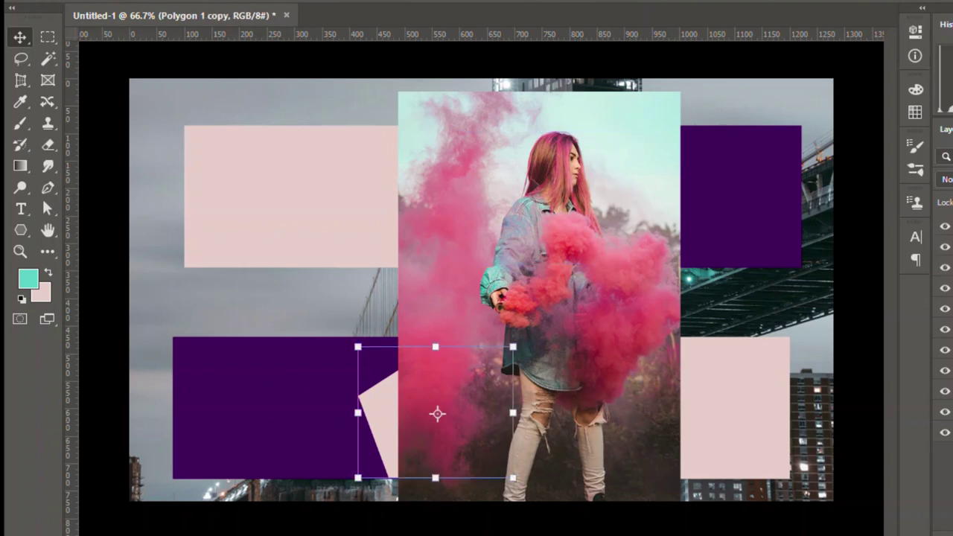
pyautogui.hotkey('alt', '[')
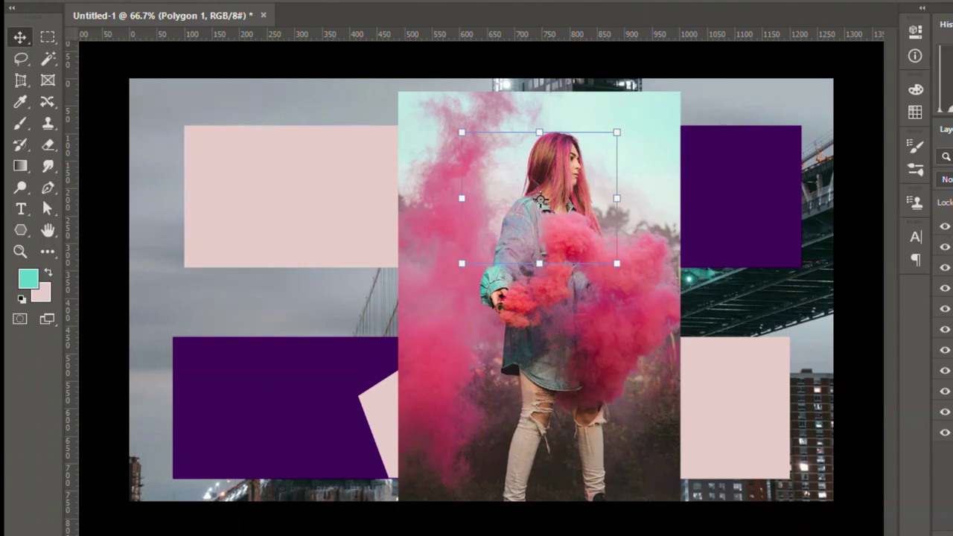
pyautogui.rightClick(949, 246)
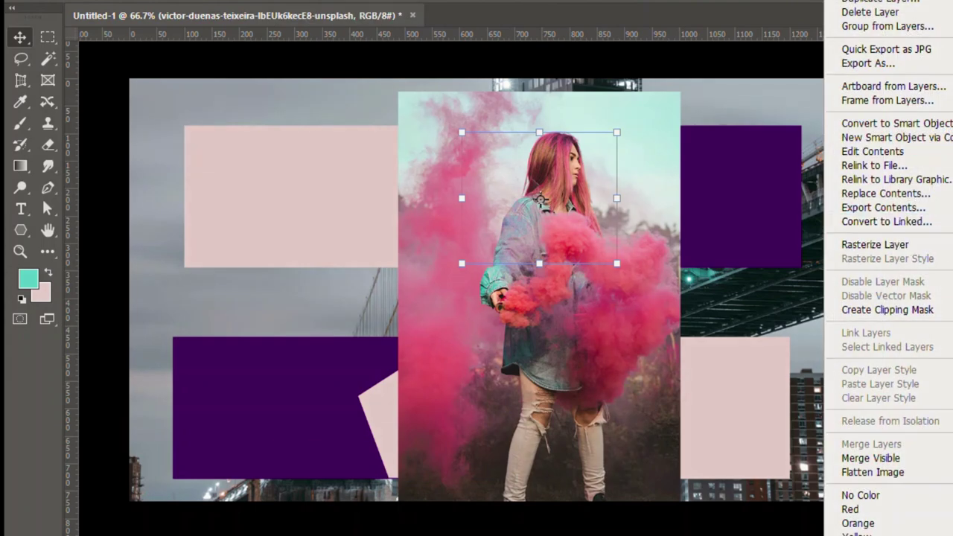
# Clip the pink-smoke photo into the pentagon and reposition it inside the frame
pyautogui.click(886, 309)
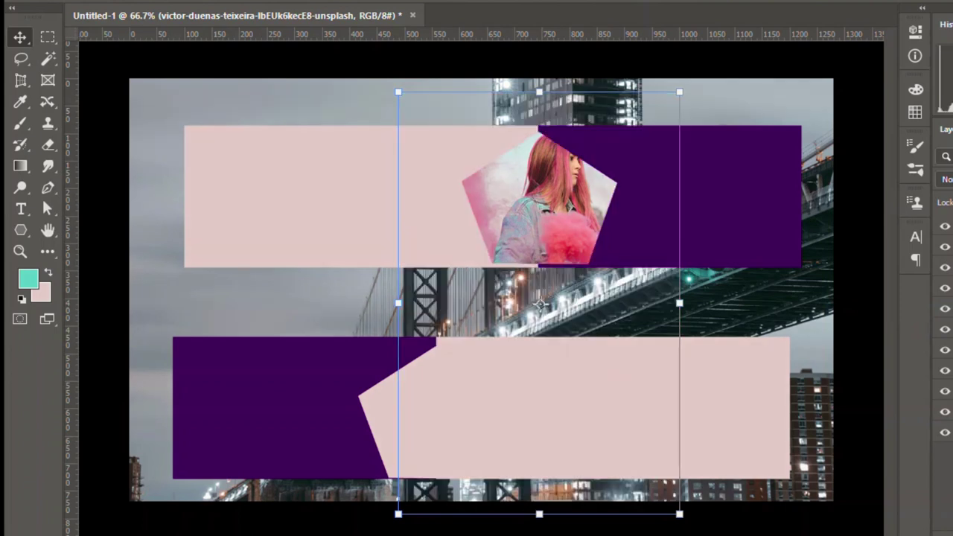
pyautogui.moveTo(577, 146); pyautogui.dragTo(576, 165)
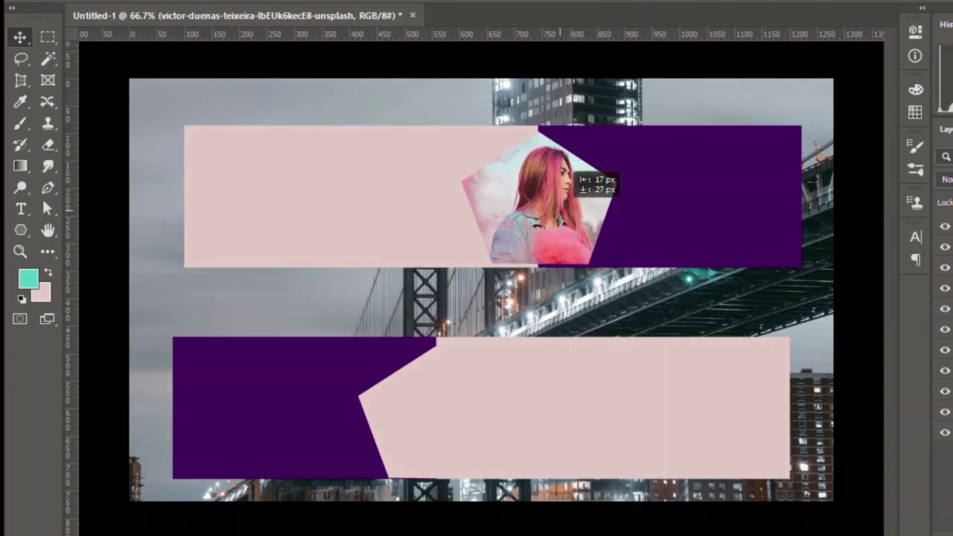
pyautogui.hotkey('ctrl', 't')
pyautogui.press('Return')
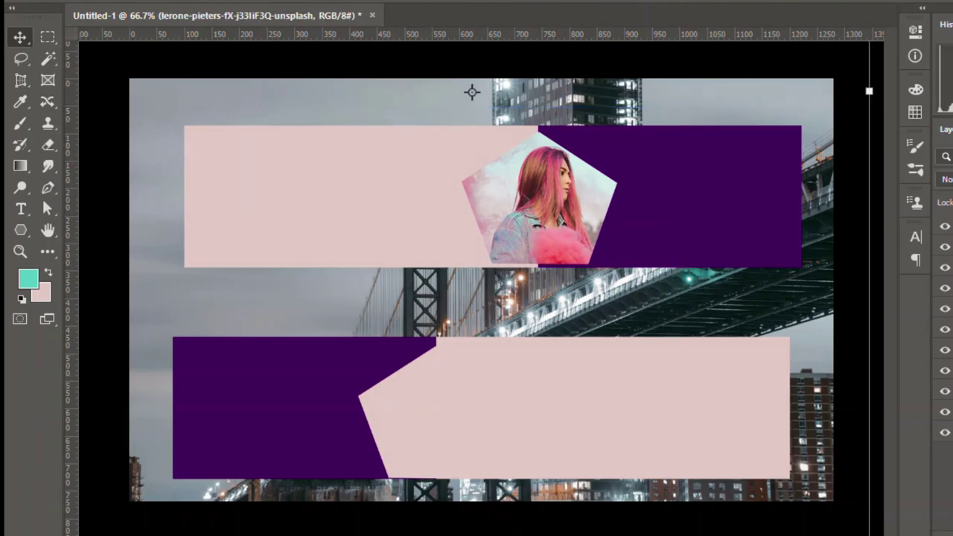
# Start a Free Transform on the Polygon 1 pentagon and check its transform options without changing anything
pyautogui.hotkey('alt', '[')
pyautogui.hotkey('ctrl', 't')
pyautogui.rightClick(942, 447)
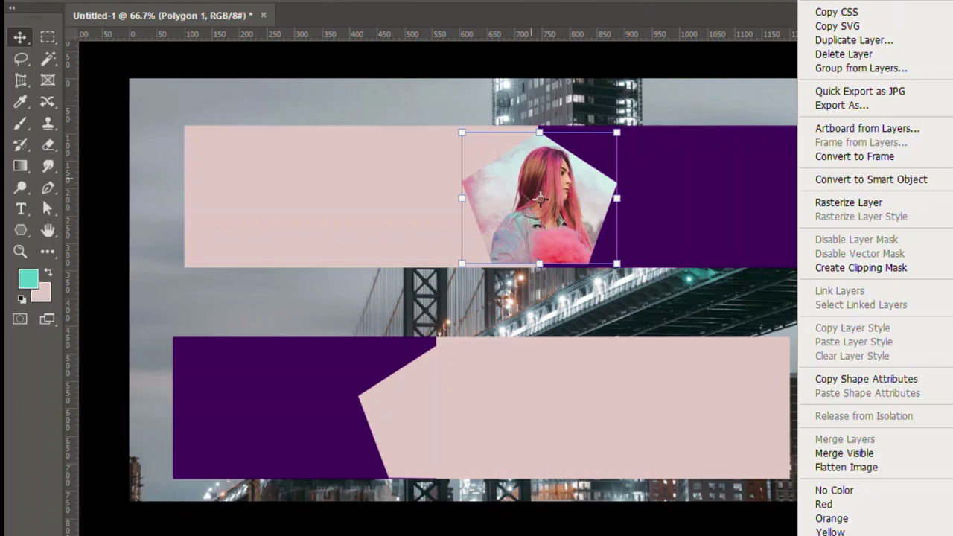
pyautogui.rightClick(536, 174)
pyautogui.press('Escape')
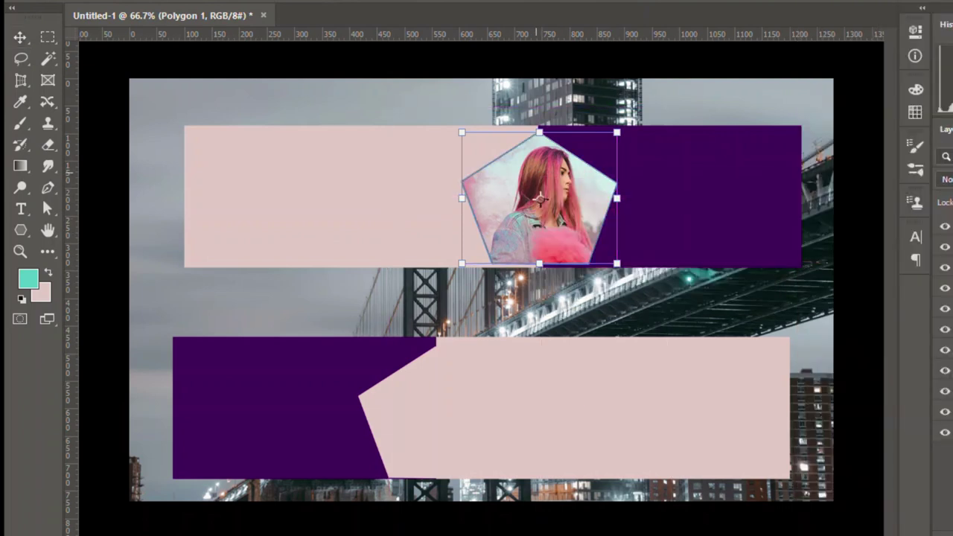
pyautogui.rightClick(536, 174)
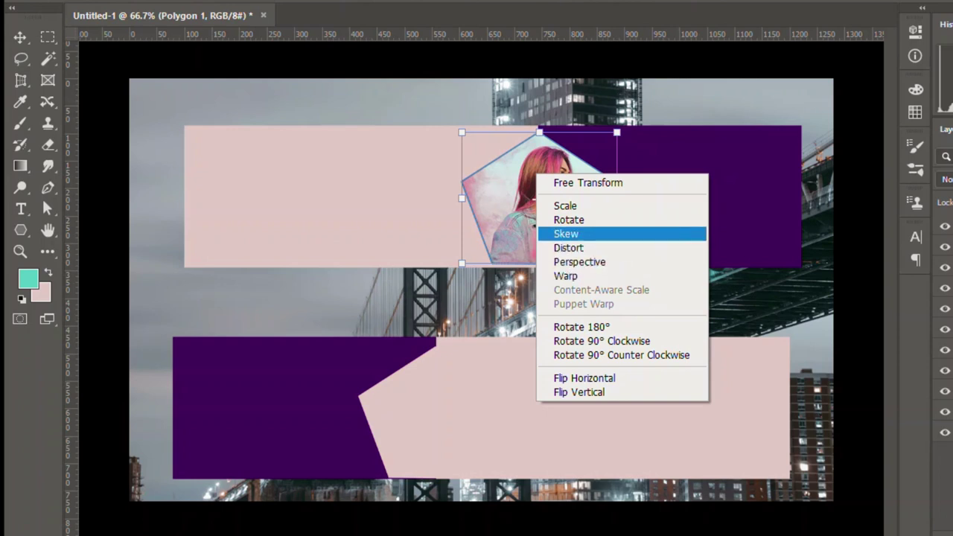
pyautogui.click(588, 261)
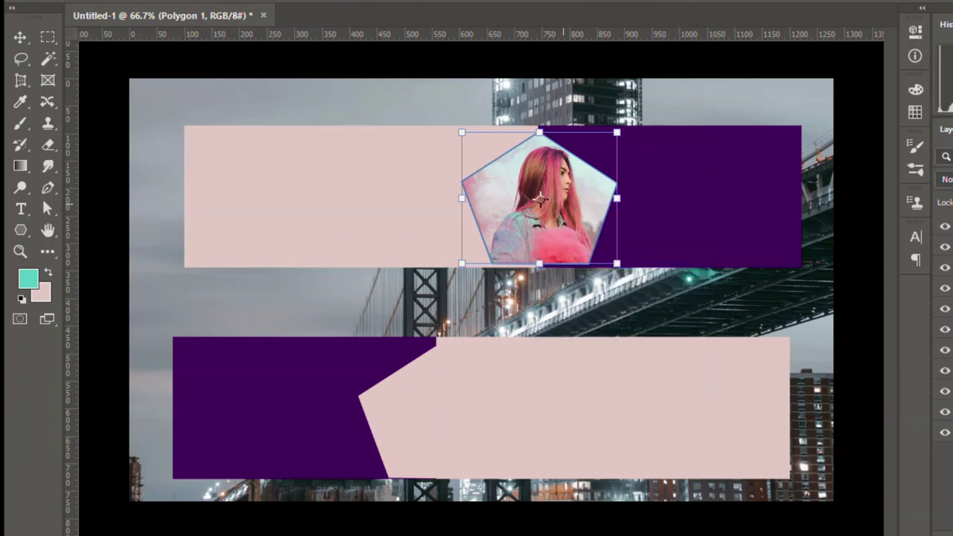
pyautogui.rightClick(563, 204)
pyautogui.click(588, 305)
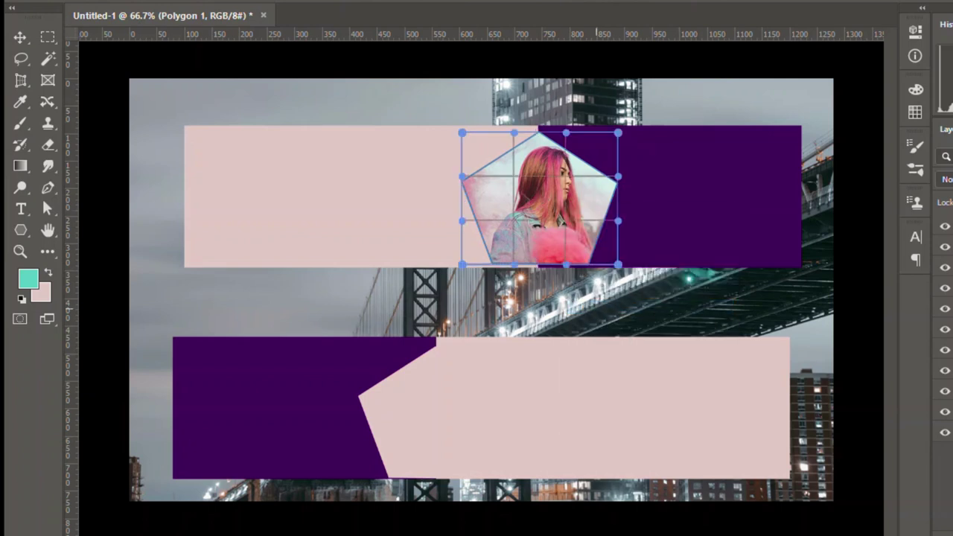
pyautogui.moveTo(618, 133)
pyautogui.mouseDown()
pyautogui.moveTo(650, 153)
pyautogui.moveTo(609, 125)
pyautogui.mouseUp()
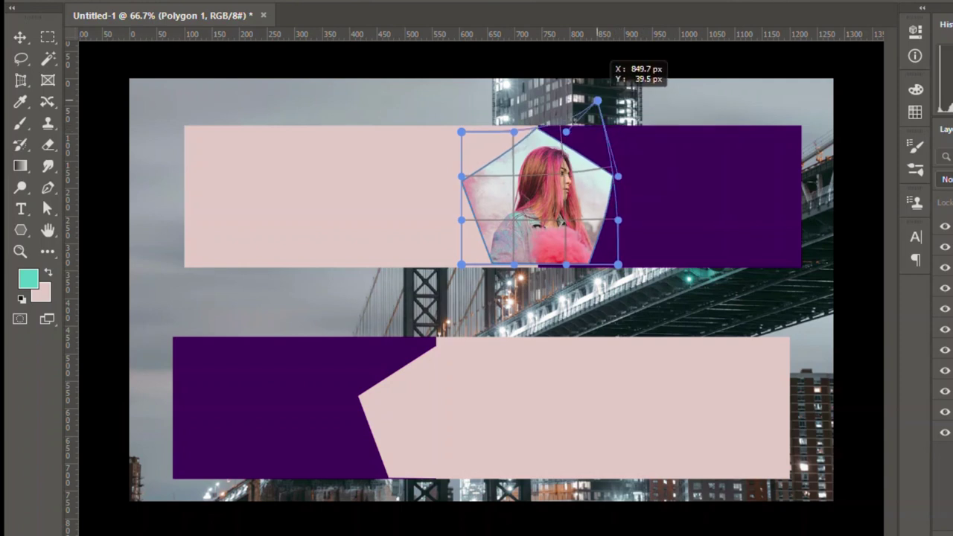
pyautogui.hotkey('ctrl', 'z')
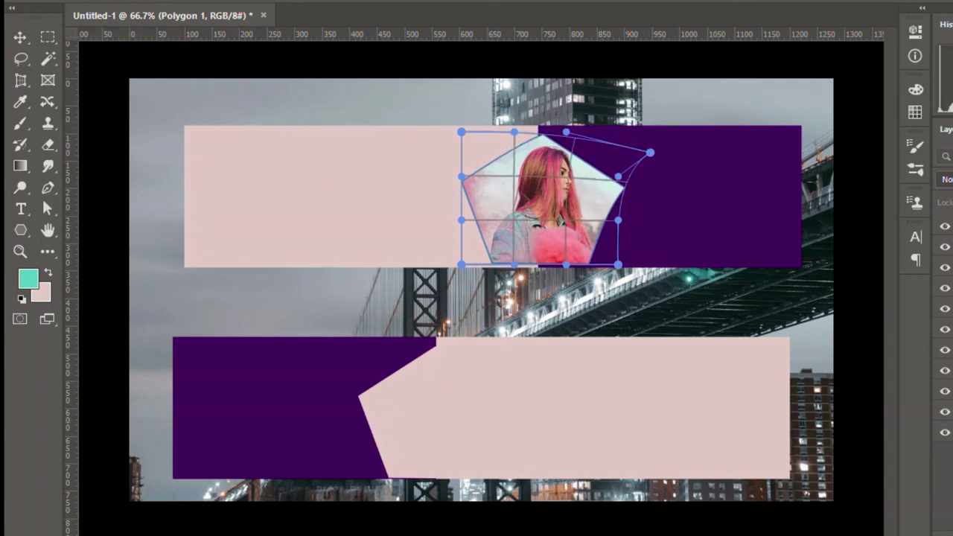
pyautogui.press('Escape')
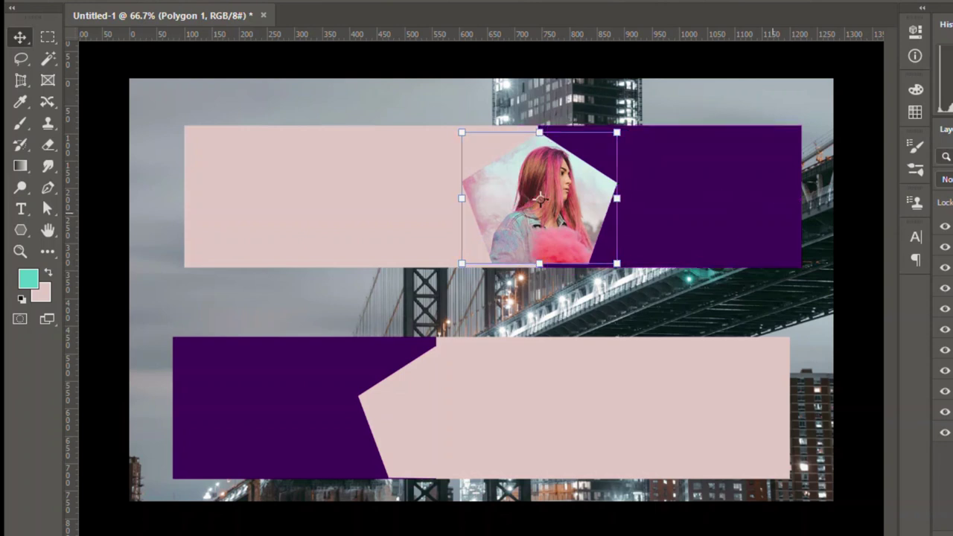
pyautogui.rightClick(539, 198)
pyautogui.press('Escape')
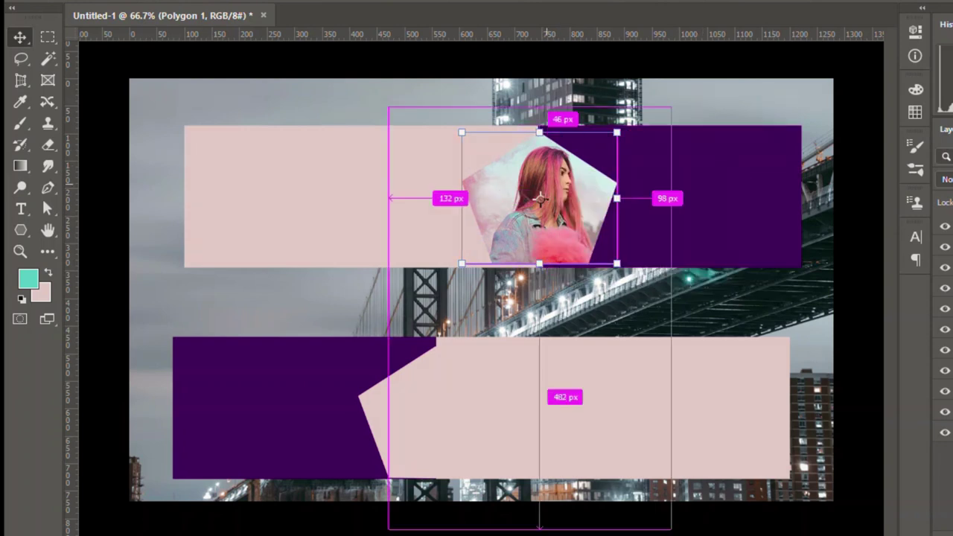
pyautogui.rightClick(540, 198)
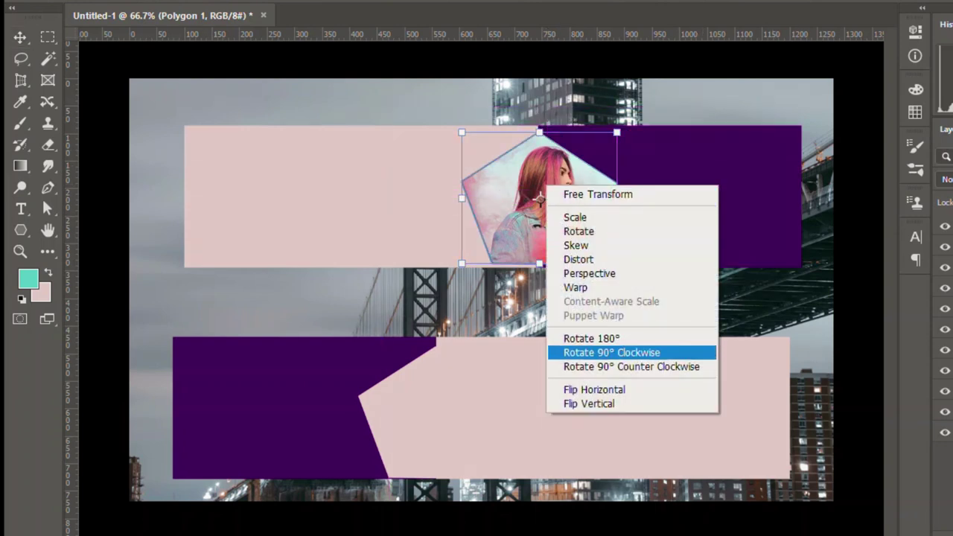
pyautogui.press('Down')
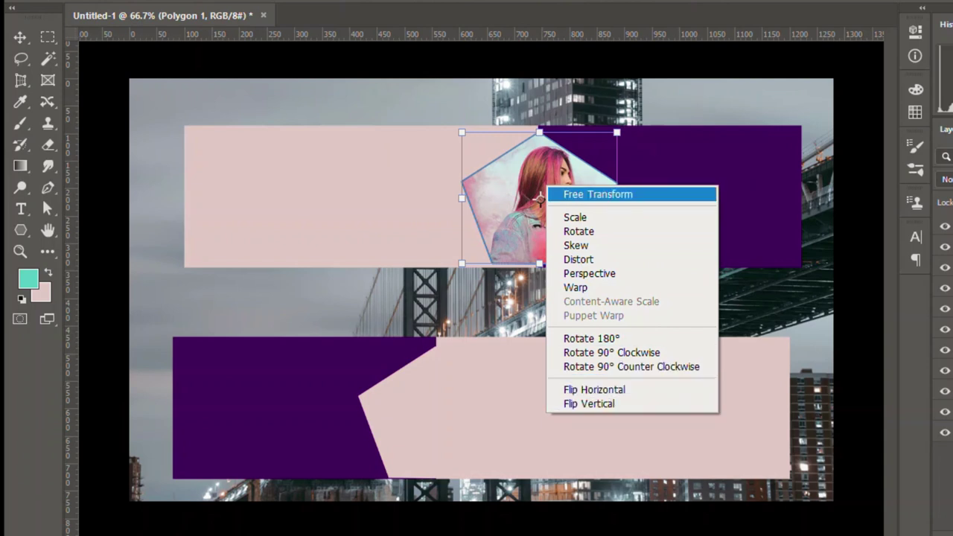
pyautogui.press('Return')
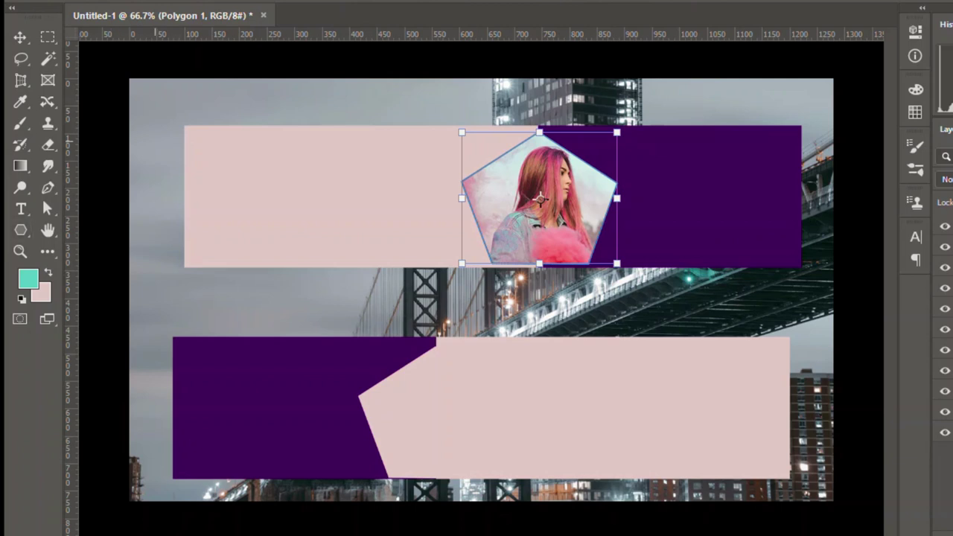
# Move the pink pentagon behind the photo frame, duplicate it, and enlarge the copy to about 295 × 250 px
pyautogui.press('Return')
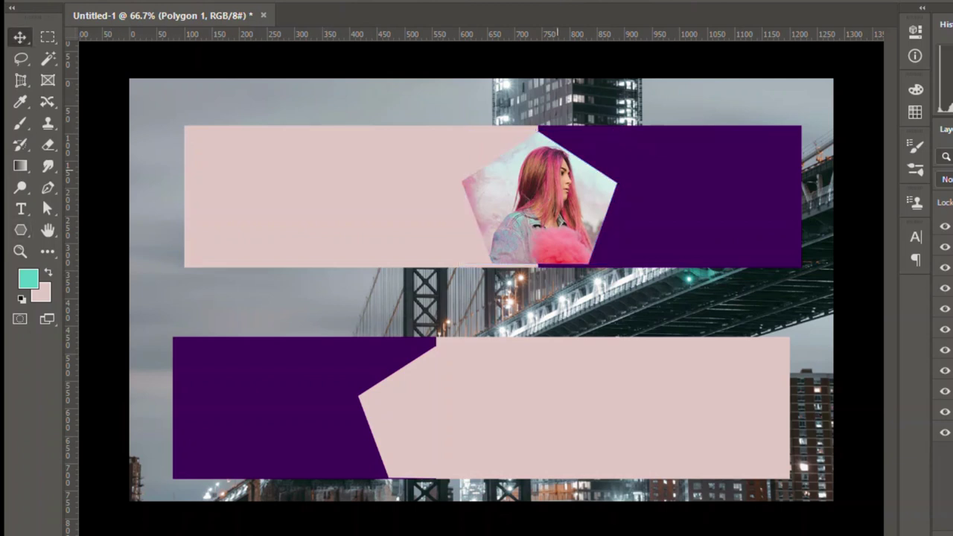
pyautogui.click(532, 319)
pyautogui.click(437, 414)
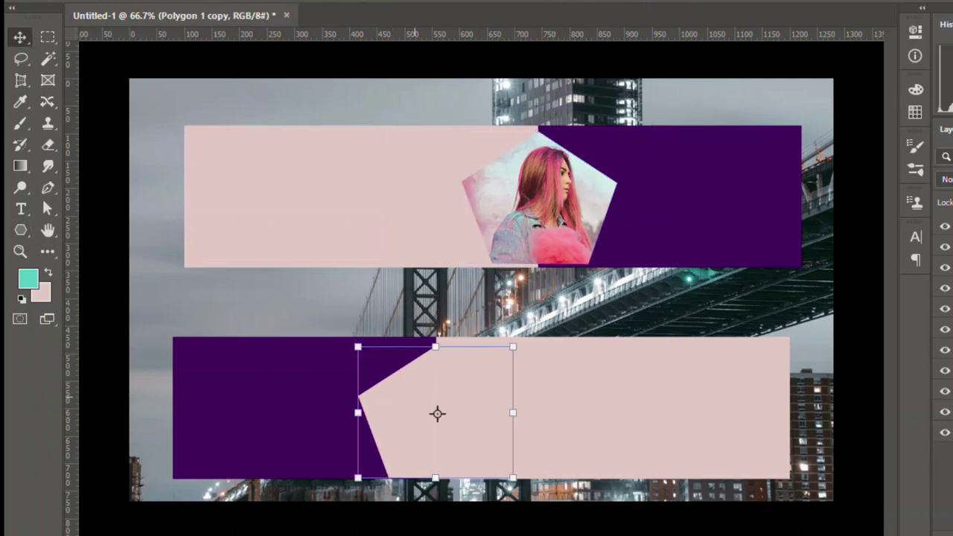
pyautogui.moveTo(436, 414); pyautogui.dragTo(540, 198)
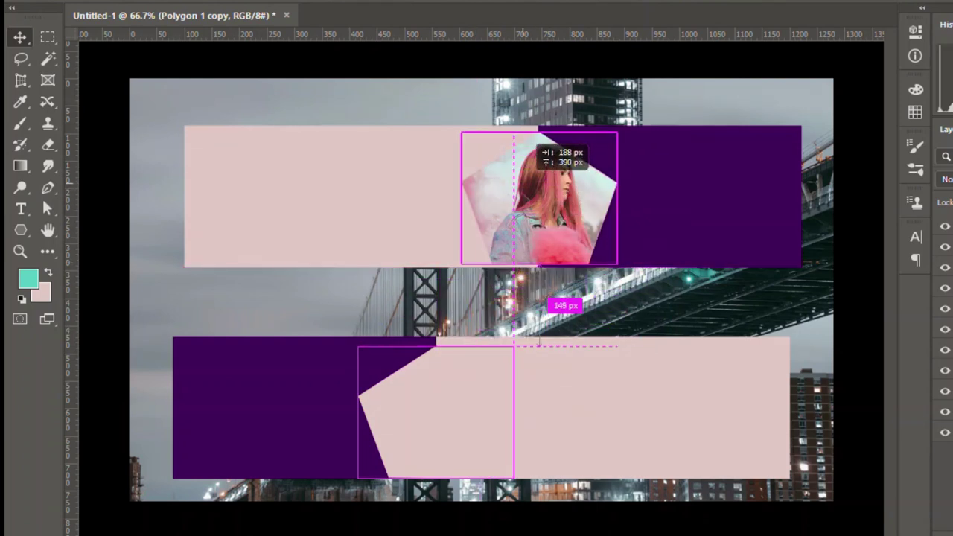
pyautogui.hotkey('ctrl', 'j')
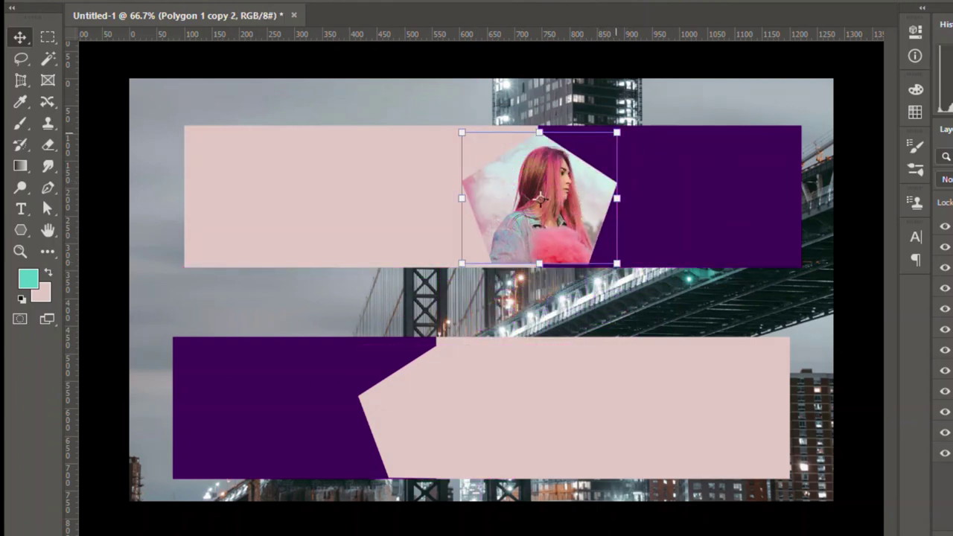
pyautogui.moveTo(616, 133); pyautogui.dragTo(629, 125)
pyautogui.moveTo(546, 195); pyautogui.dragTo(538, 197)
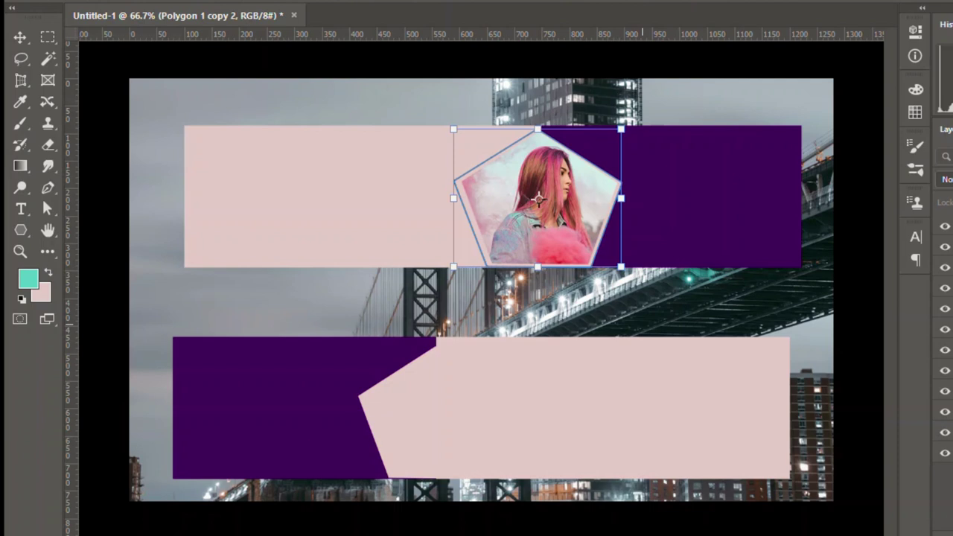
# Set the background colour to pure white, ffffff
pyautogui.press('Return')
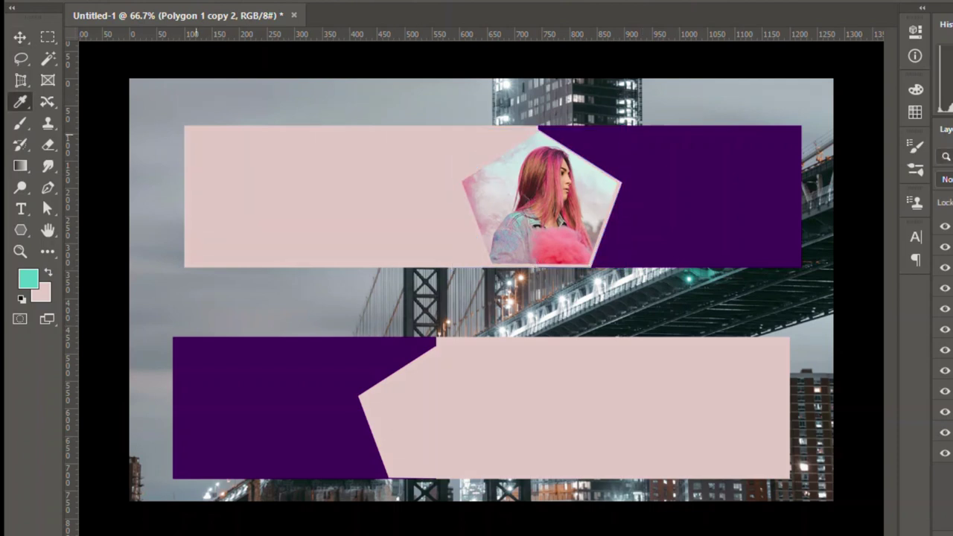
pyautogui.press('i')
pyautogui.keyDown('alt'); pyautogui.click(137, 215); pyautogui.keyUp('alt')
pyautogui.keyDown('alt'); pyautogui.click(168, 283); pyautogui.keyUp('alt')
pyautogui.click(40, 291)
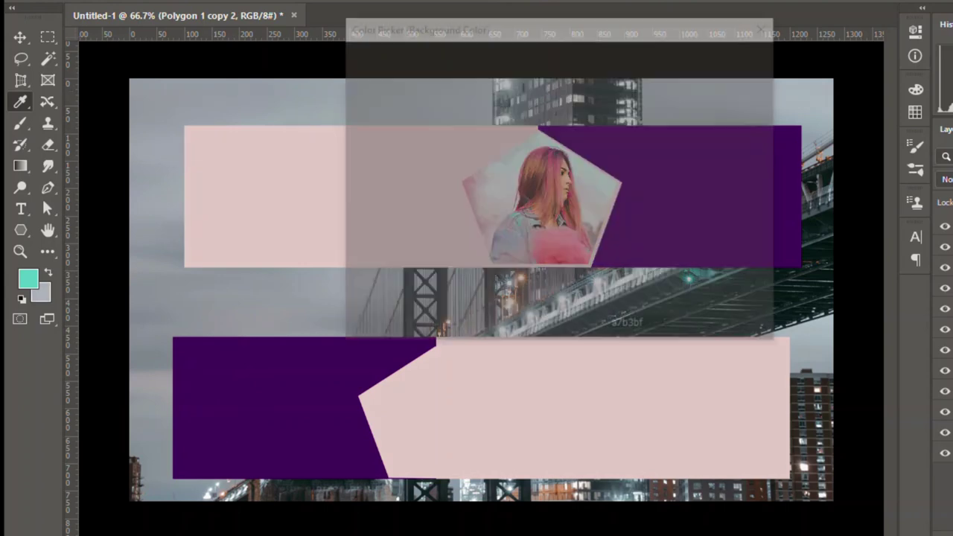
pyautogui.write('ffffff')
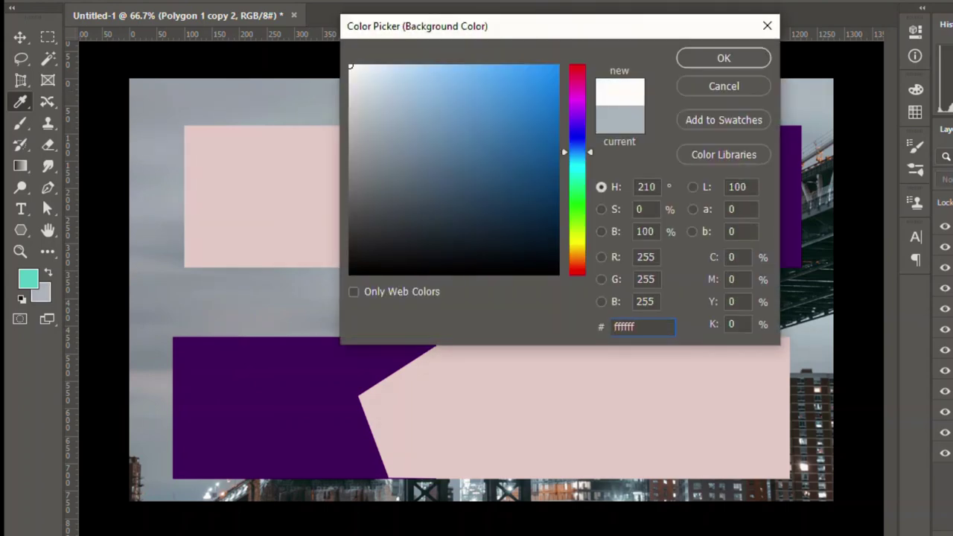
pyautogui.press('Tab')
pyautogui.press('Return')
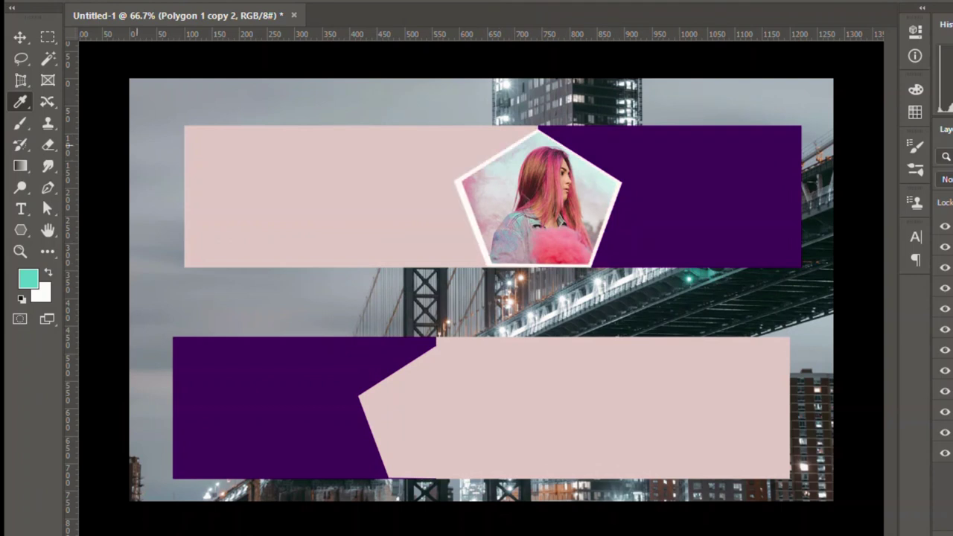
# Adjust the width of the photo pentagon frame and reselect it
pyautogui.press('v')
pyautogui.hotkey('ctrl', 't')
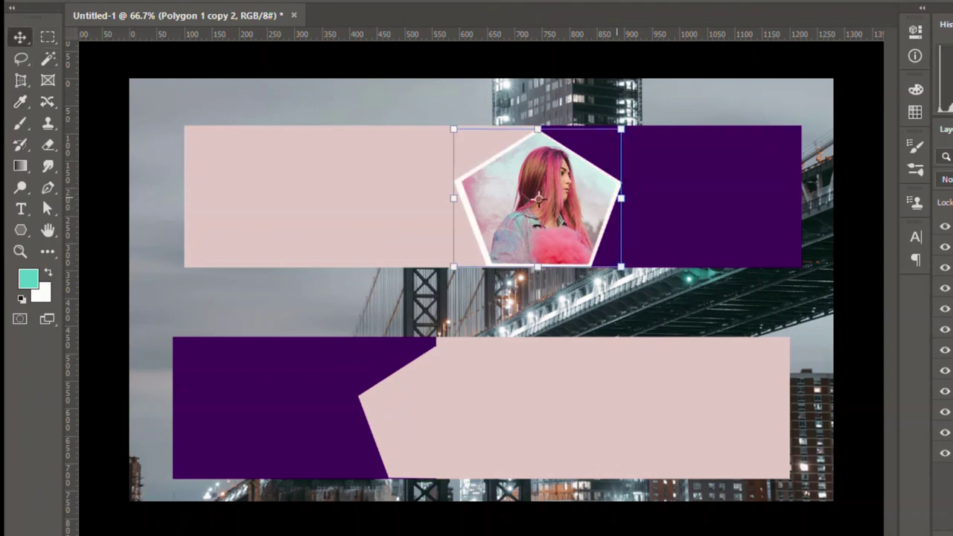
pyautogui.moveTo(454, 198); pyautogui.dragTo(454, 198)
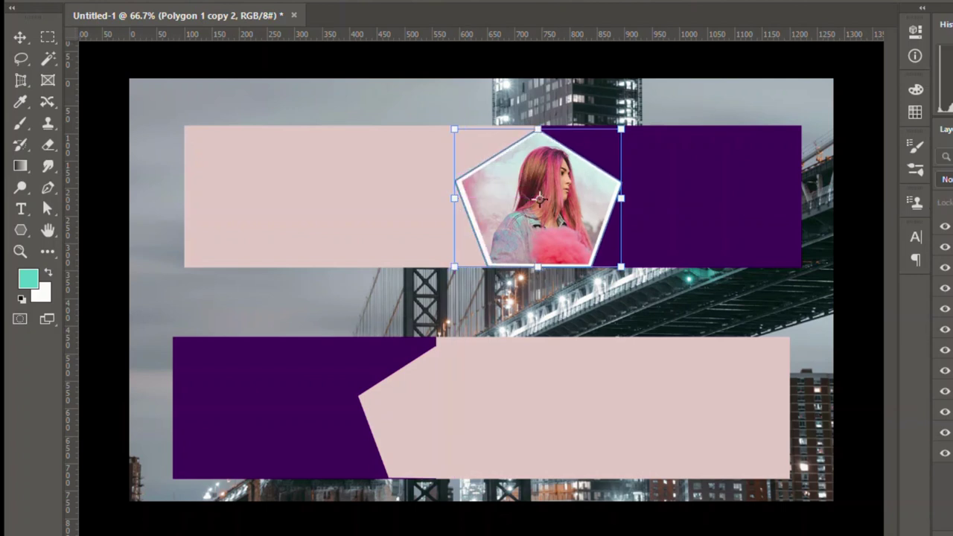
pyautogui.press('Return')
pyautogui.click(471, 92)
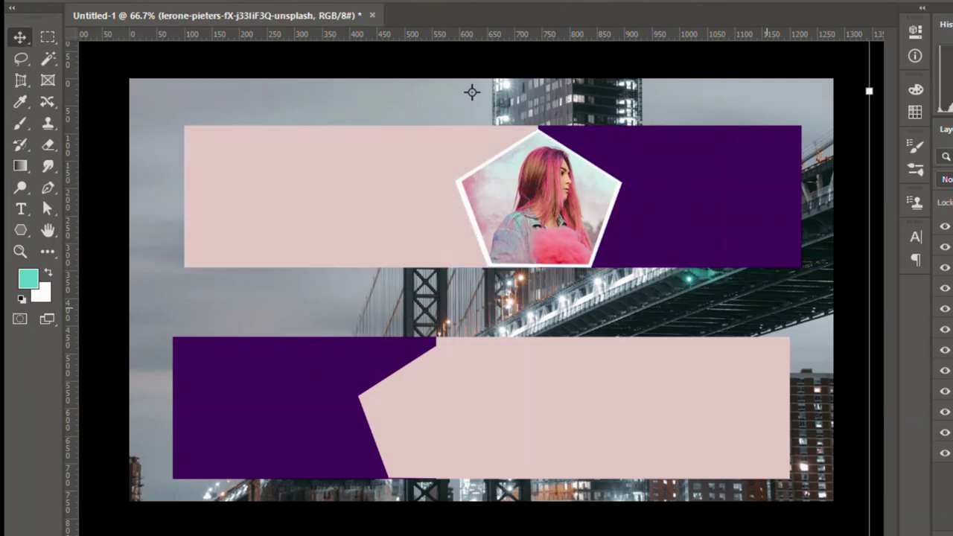
pyautogui.click(539, 198)
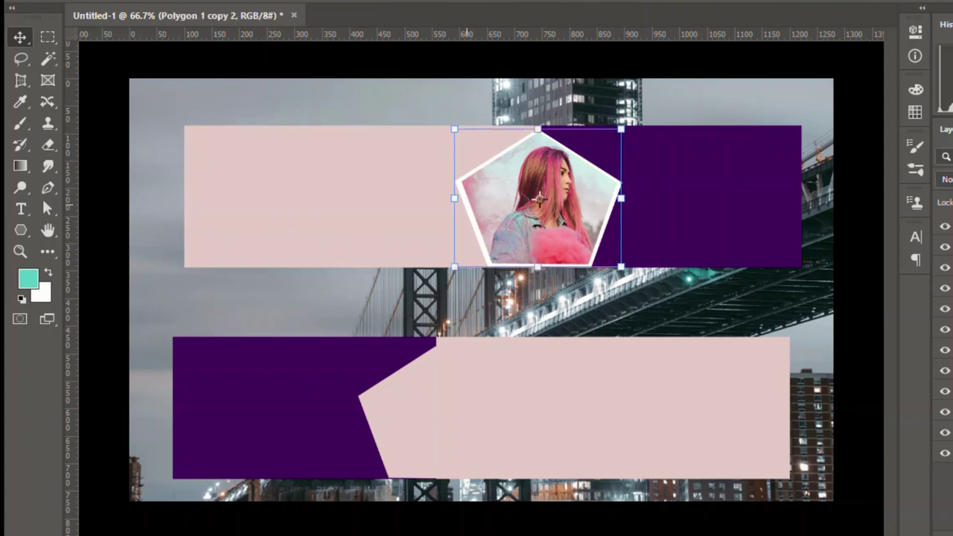
# Duplicate the pentagon into the lower banner, fill it white and nudge it into place
pyautogui.moveTo(539, 197)
pyautogui.mouseDown()
pyautogui.moveTo(431, 415)
pyautogui.moveTo(326, 410)
pyautogui.mouseUp()
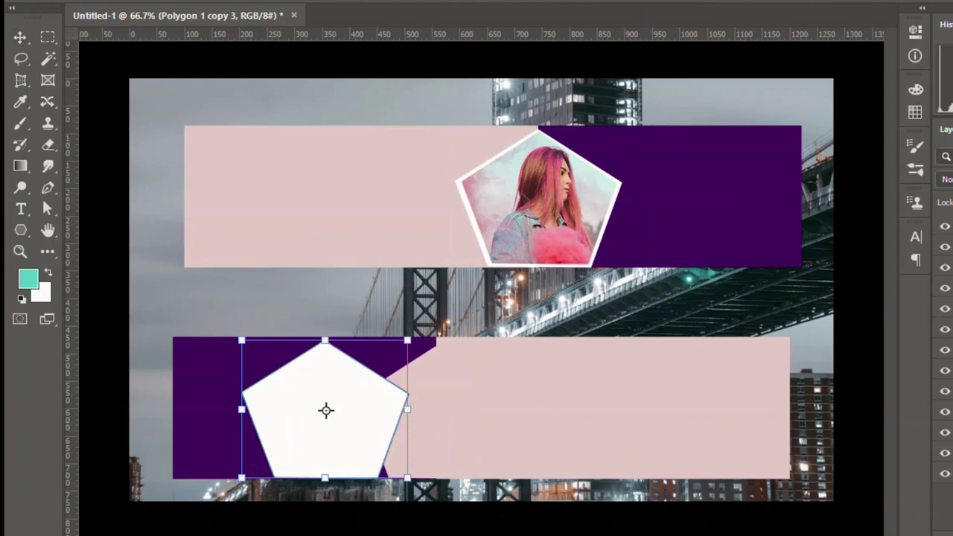
pyautogui.click(437, 413)
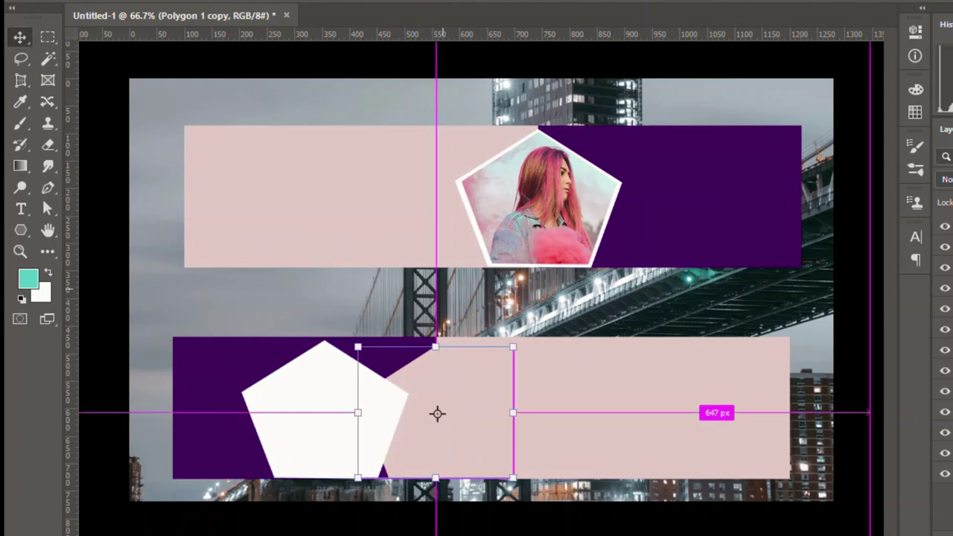
pyautogui.hotkey('ctrl', '[')
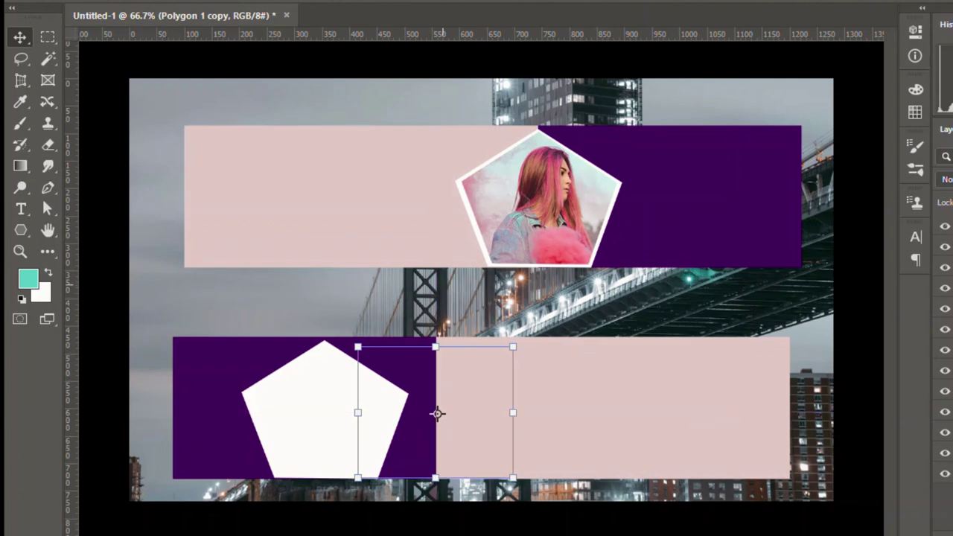
pyautogui.hotkey('ctrl', ']')
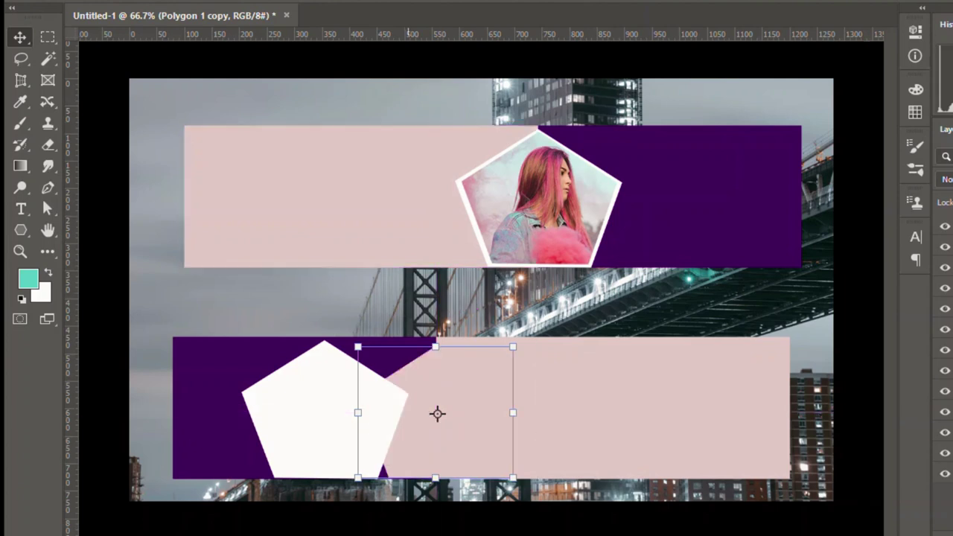
pyautogui.hotkey('ctrl', 'BackSpace')
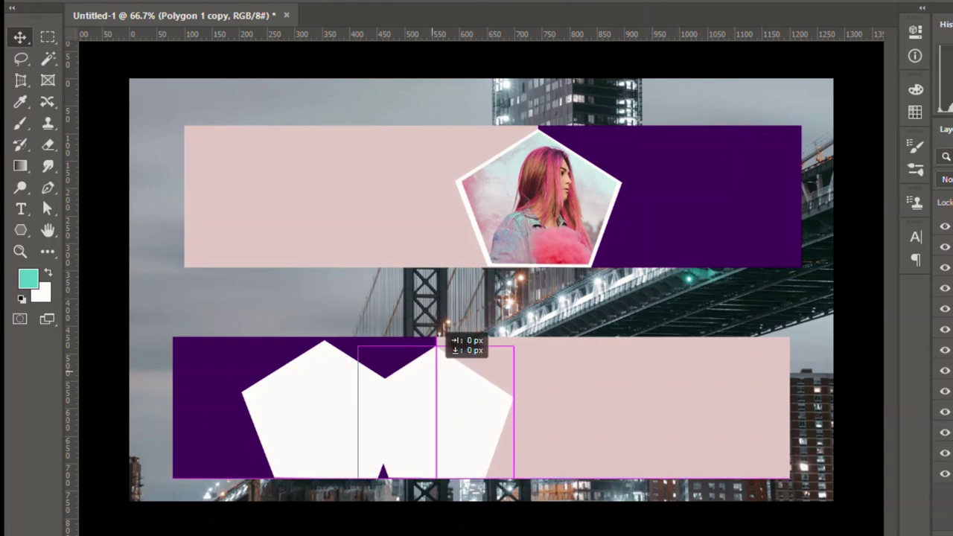
pyautogui.moveTo(444, 337); pyautogui.dragTo(462, 332)
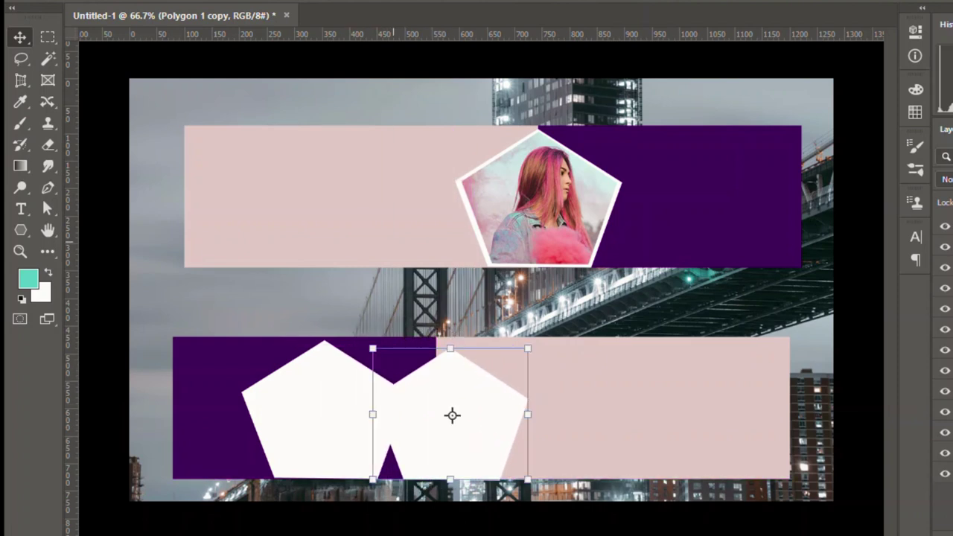
# Fill a second pentagon with the banner pink and move it into the white pentagon frame
pyautogui.press('i')
pyautogui.keyDown('alt'); pyautogui.click(483, 372); pyautogui.keyUp('alt')
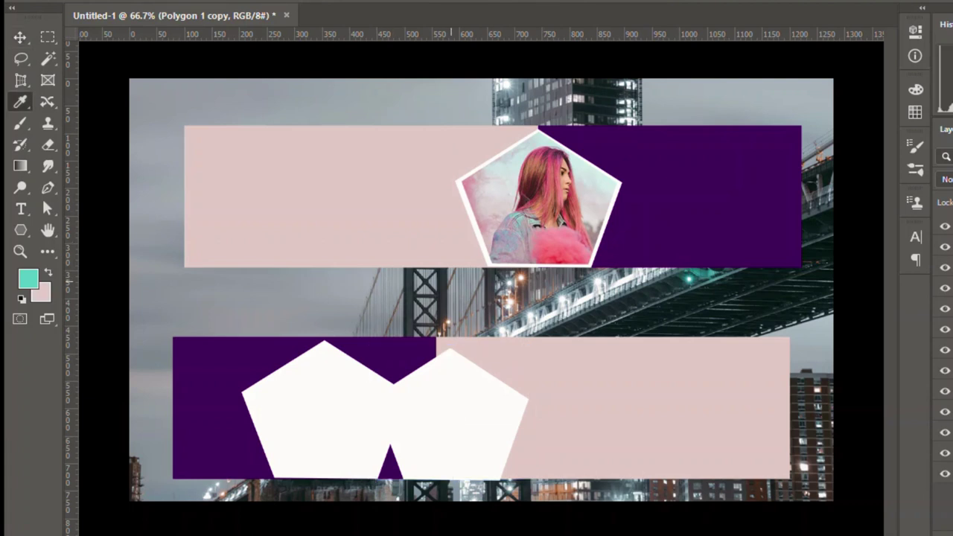
pyautogui.hotkey('ctrl', 'BackSpace')
pyautogui.press('v')
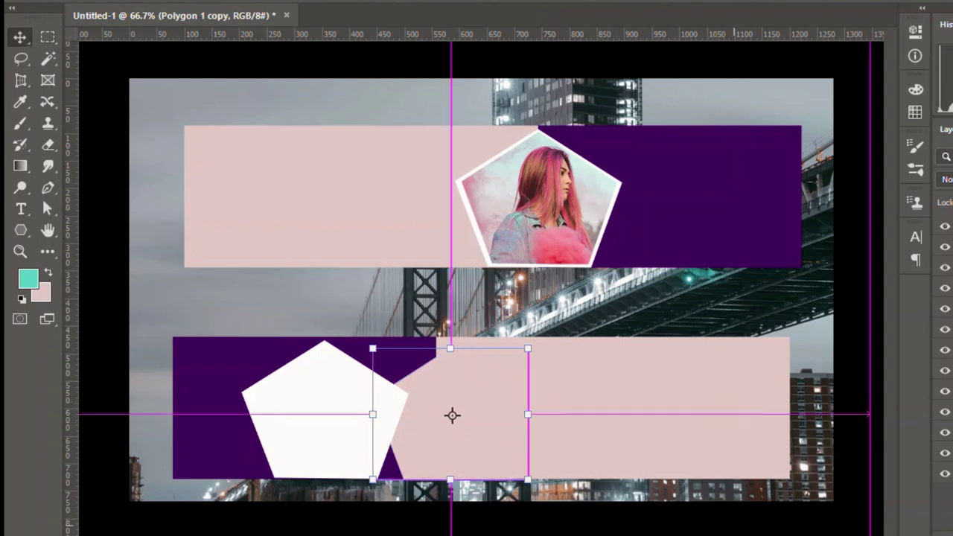
pyautogui.hotkey('ctrl', 'h')
pyautogui.click(472, 92)
pyautogui.moveTo(460, 408); pyautogui.dragTo(325, 409)
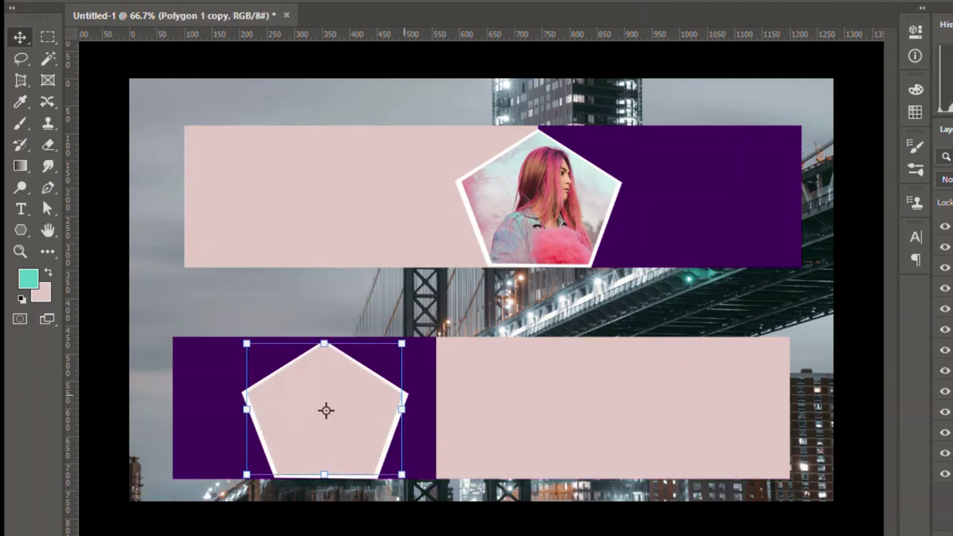
pyautogui.click(540, 197)
# Select both lower pentagon layers and merge them into one shape
pyautogui.click(325, 408)
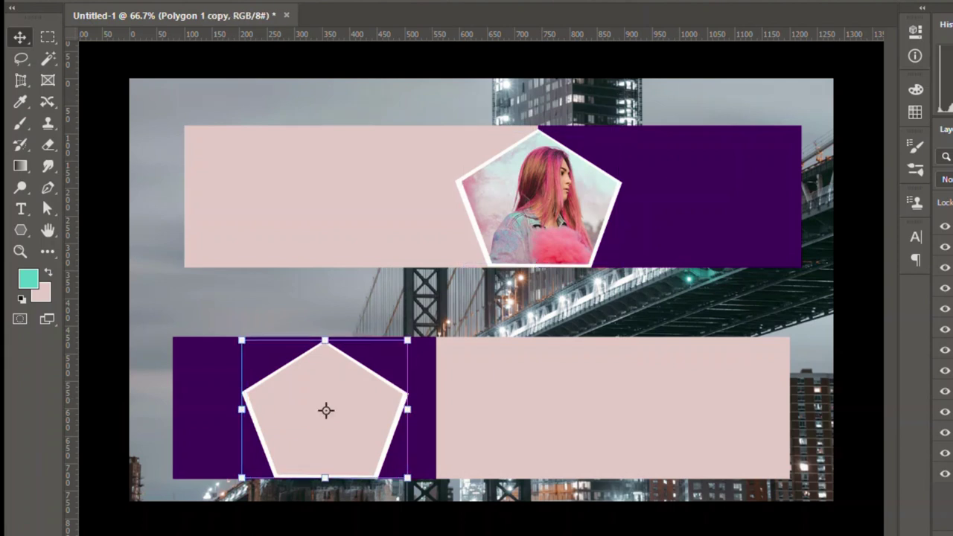
pyautogui.click(325, 410)
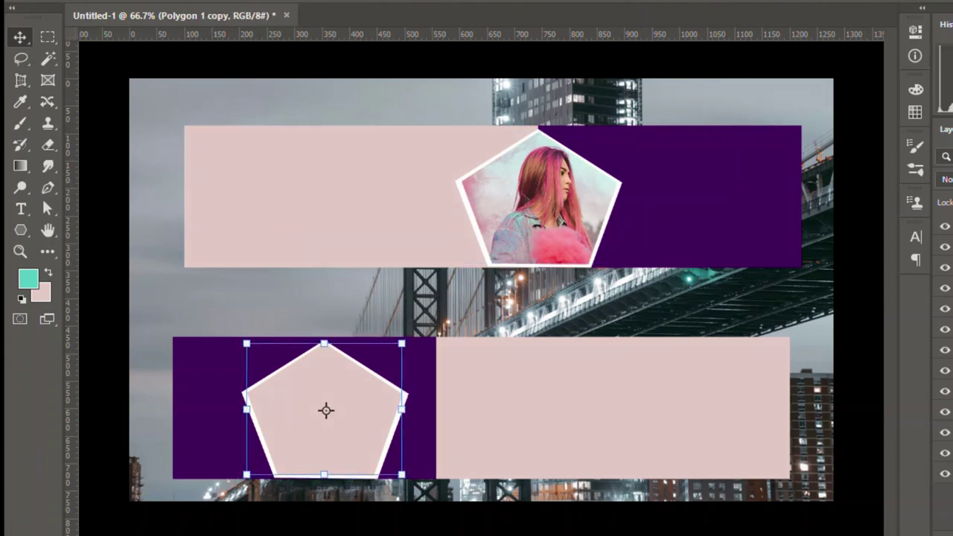
pyautogui.click(325, 410)
pyautogui.click(325, 410)
pyautogui.keyDown('shift'); pyautogui.click(943, 350); pyautogui.keyUp('shift')
pyautogui.rightClick(944, 350)
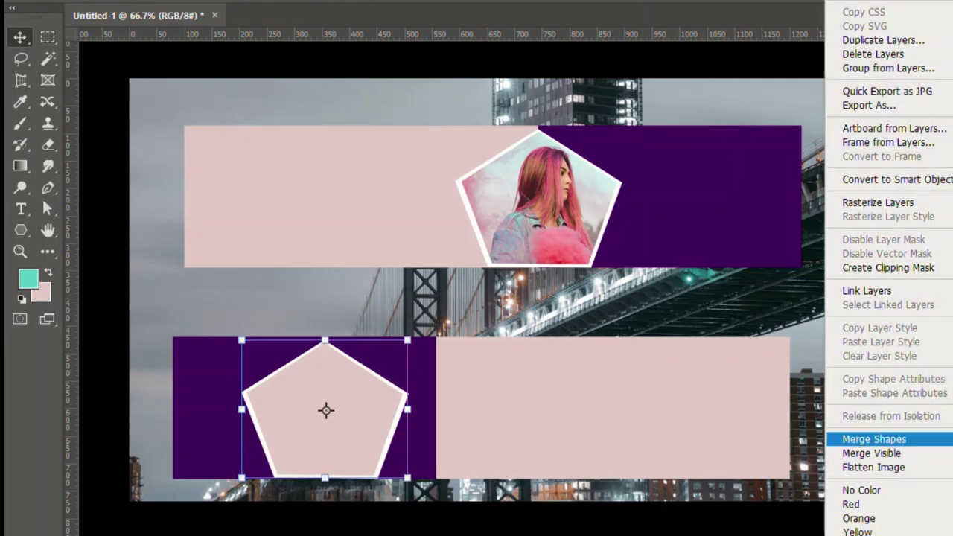
pyautogui.click(873, 439)
# Position the merged pentagon frame across the purple-pink boundary of the lower banner
pyautogui.moveTo(325, 410); pyautogui.dragTo(428, 419)
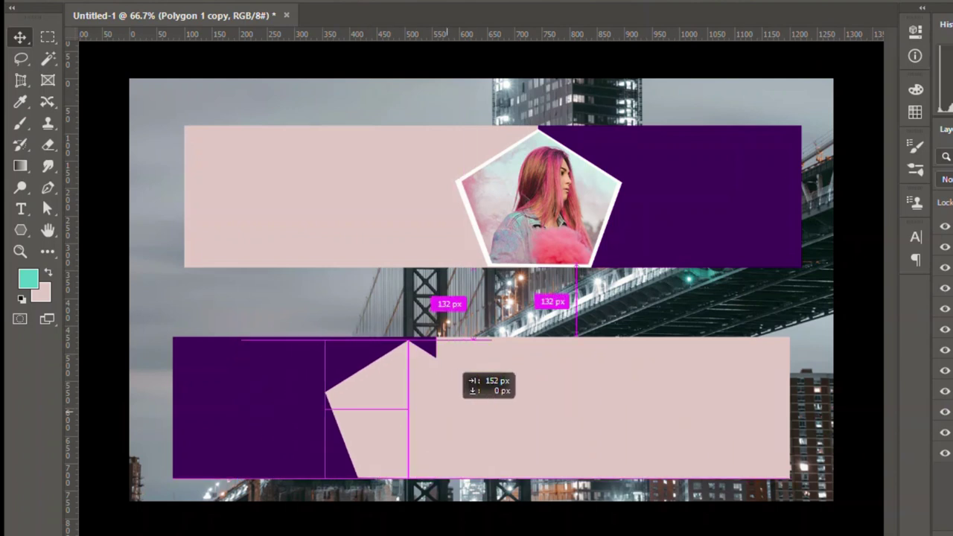
pyautogui.moveTo(465, 375); pyautogui.dragTo(473, 376)
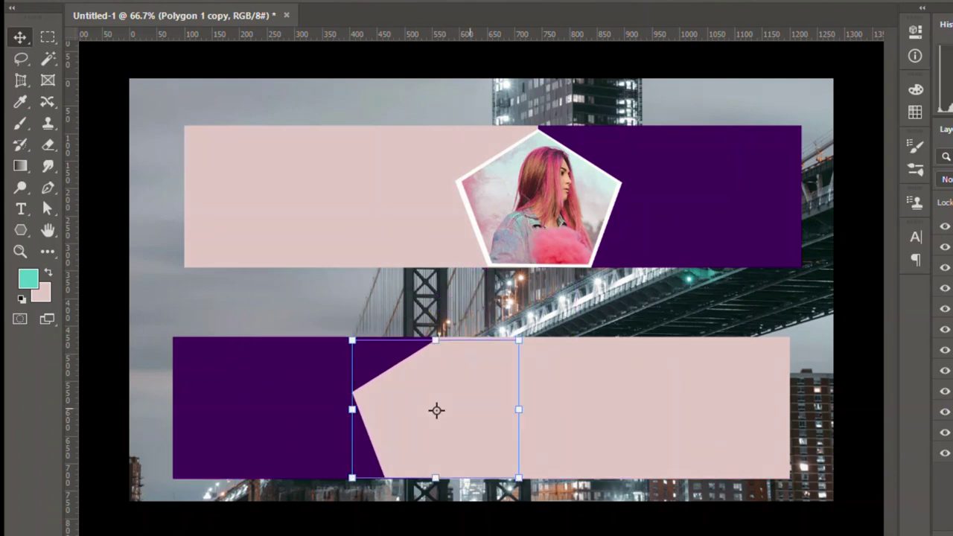
pyautogui.moveTo(436, 410)
pyautogui.mouseDown()
pyautogui.moveTo(406, 372)
pyautogui.moveTo(606, 375)
pyautogui.mouseUp()
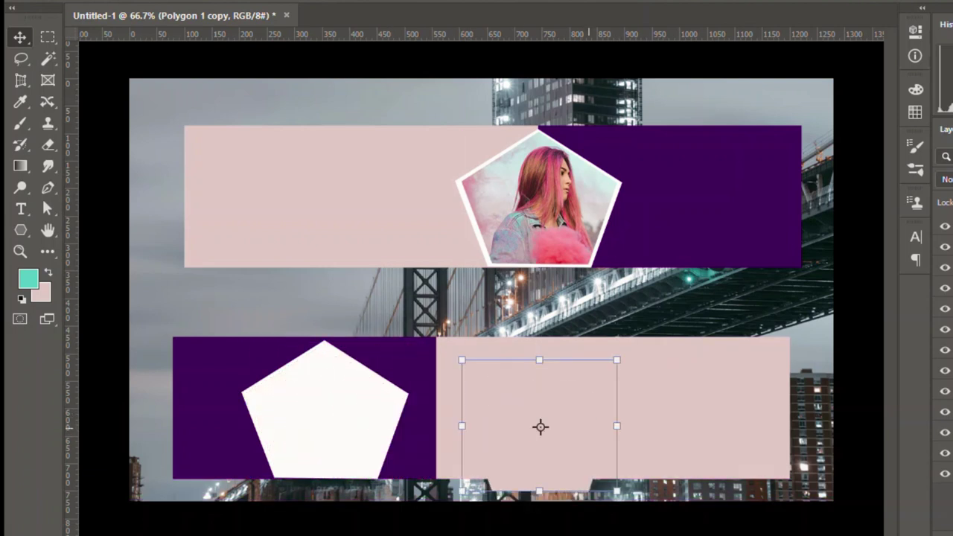
pyautogui.moveTo(364, 381)
pyautogui.mouseDown()
pyautogui.moveTo(473, 383)
pyautogui.moveTo(436, 410)
pyautogui.moveTo(436, 398)
pyautogui.moveTo(436, 410)
pyautogui.mouseUp()
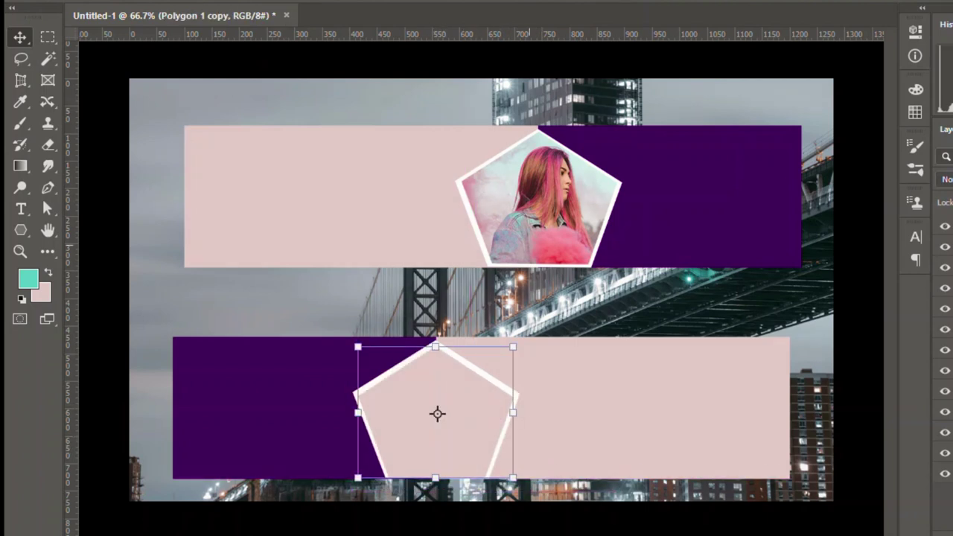
pyautogui.click(531, 319)
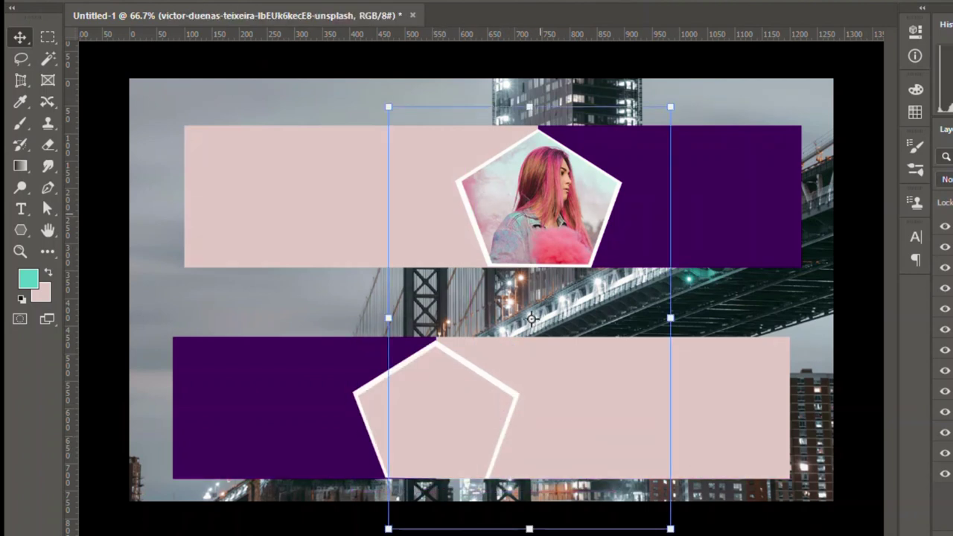
# Flip the placed pink-smoke photo horizontally and move it down into the lower banner
pyautogui.moveTo(531, 319); pyautogui.dragTo(451, 264)
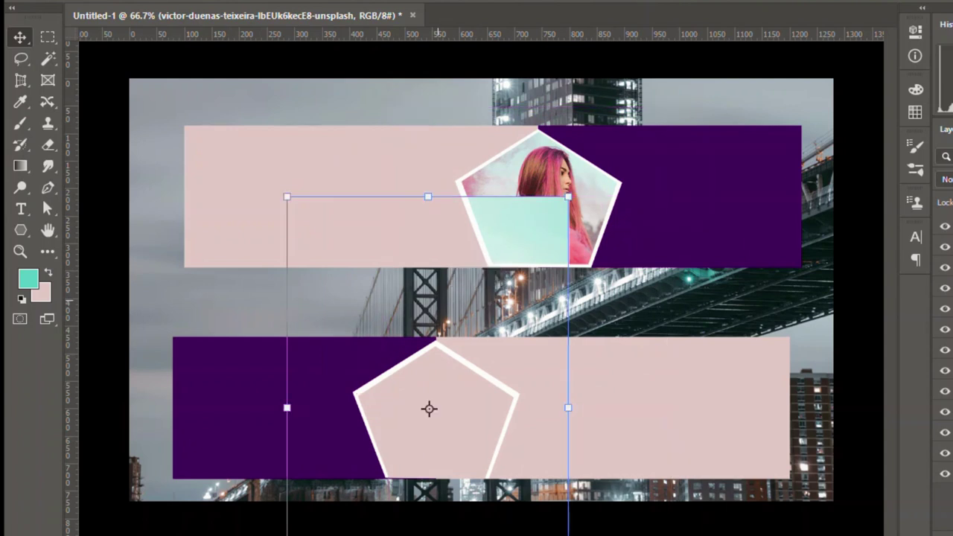
pyautogui.hotkey('ctrl', 'z')
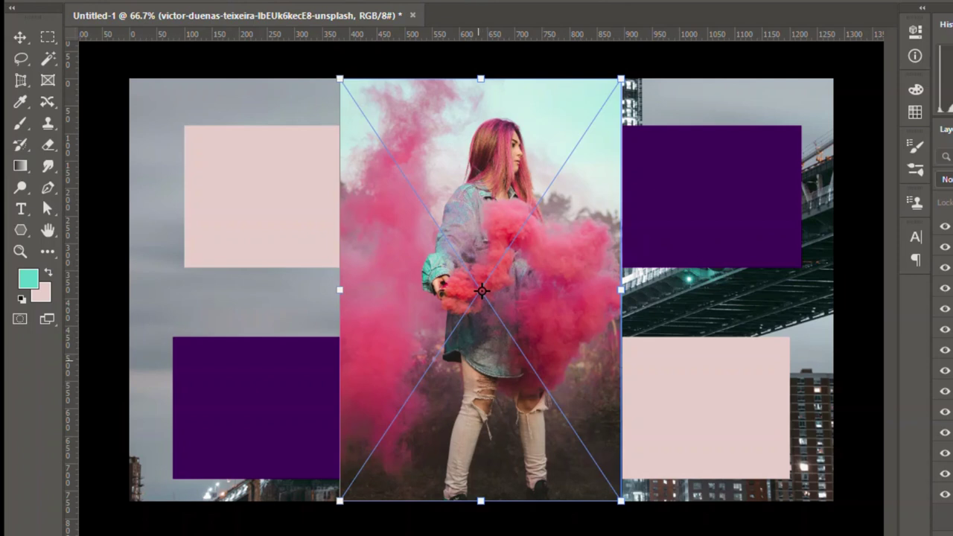
pyautogui.press('Return')
pyautogui.hotkey('ctrl', 't')
pyautogui.rightClick(482, 290)
pyautogui.click(513, 431)
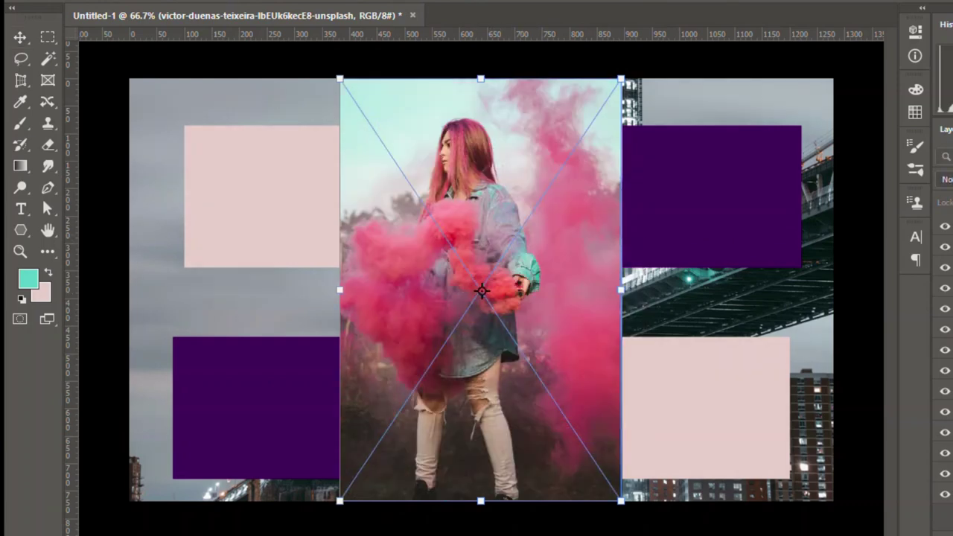
pyautogui.press('Return')
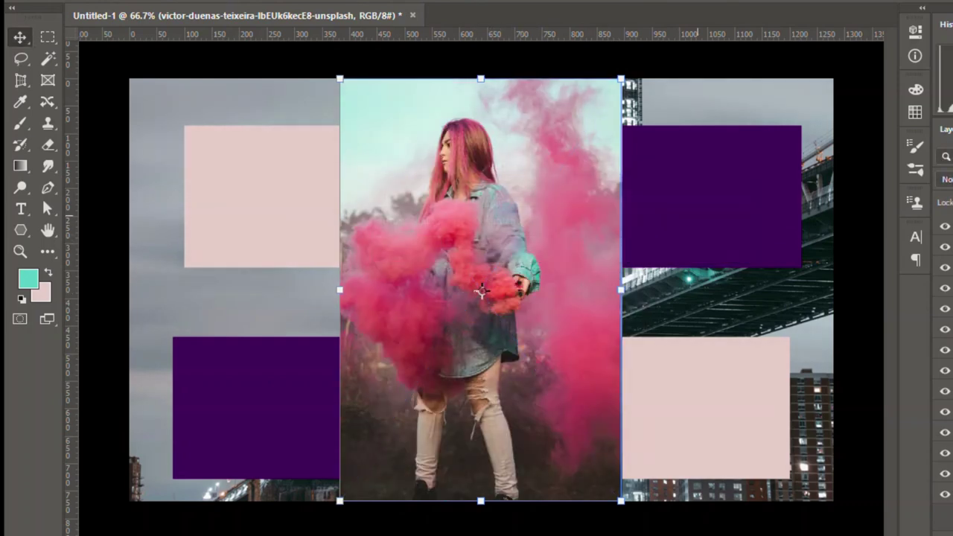
pyautogui.moveTo(550, 141)
pyautogui.mouseDown()
pyautogui.moveTo(551, 469)
pyautogui.moveTo(521, 403)
pyautogui.mouseUp()
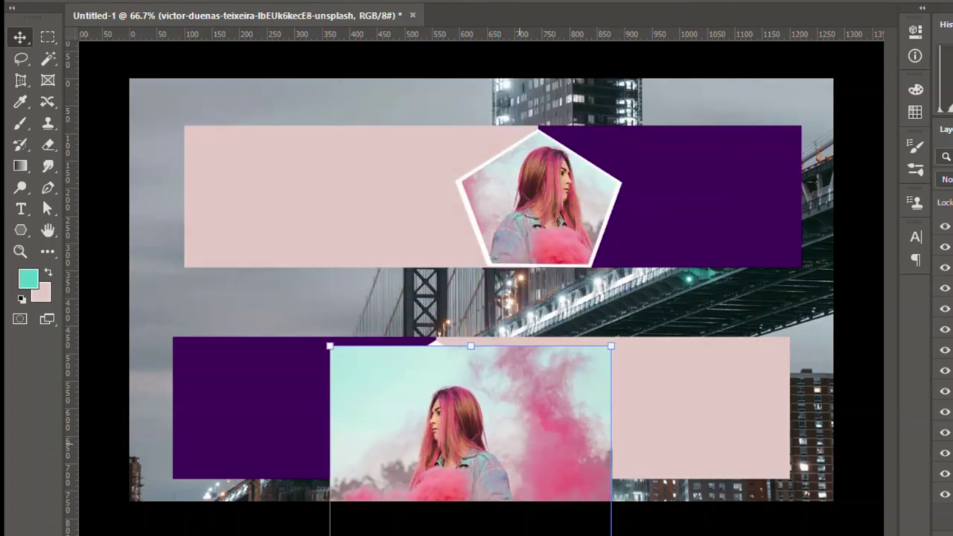
# Clip the portrait into the lower pentagon and shift it up so the face sits inside
pyautogui.click(540, 197)
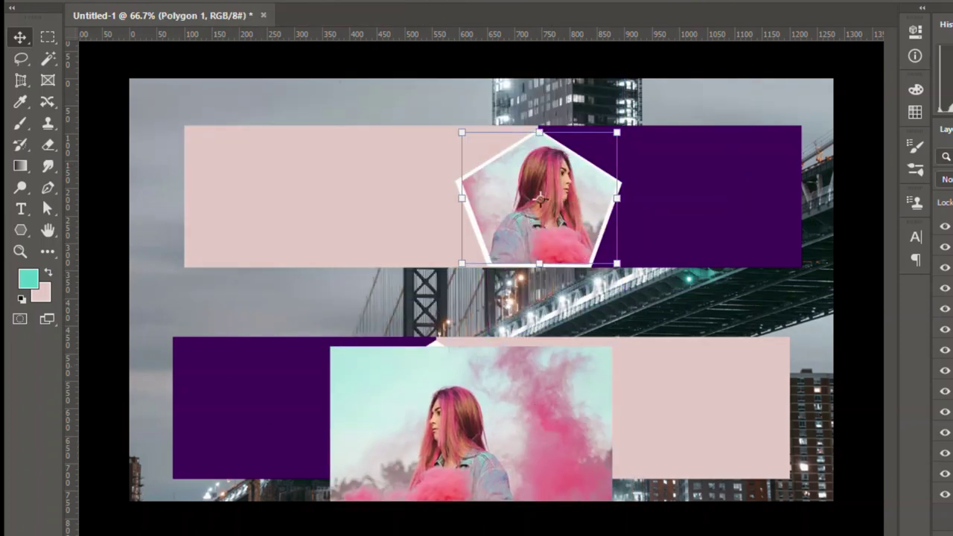
pyautogui.click(532, 318)
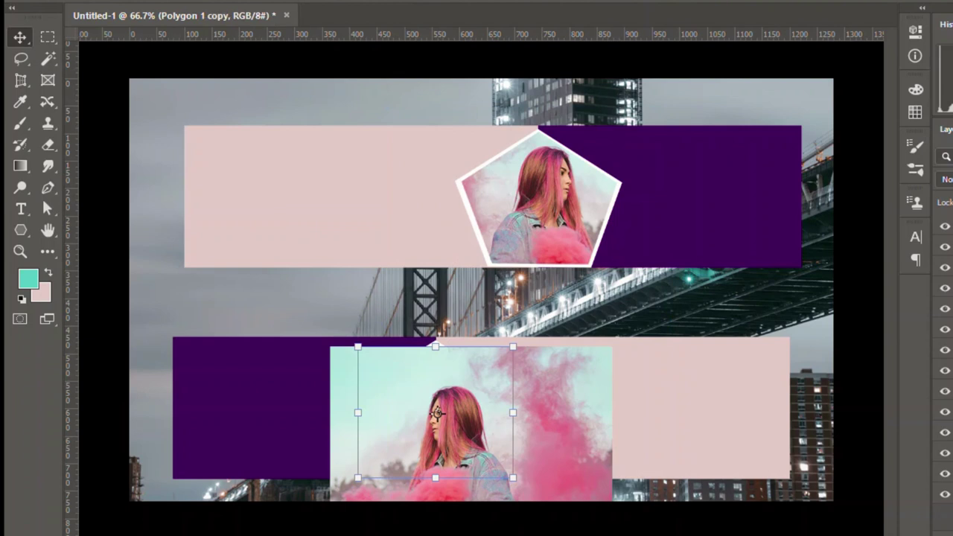
pyautogui.click(436, 409)
pyautogui.click(538, 200)
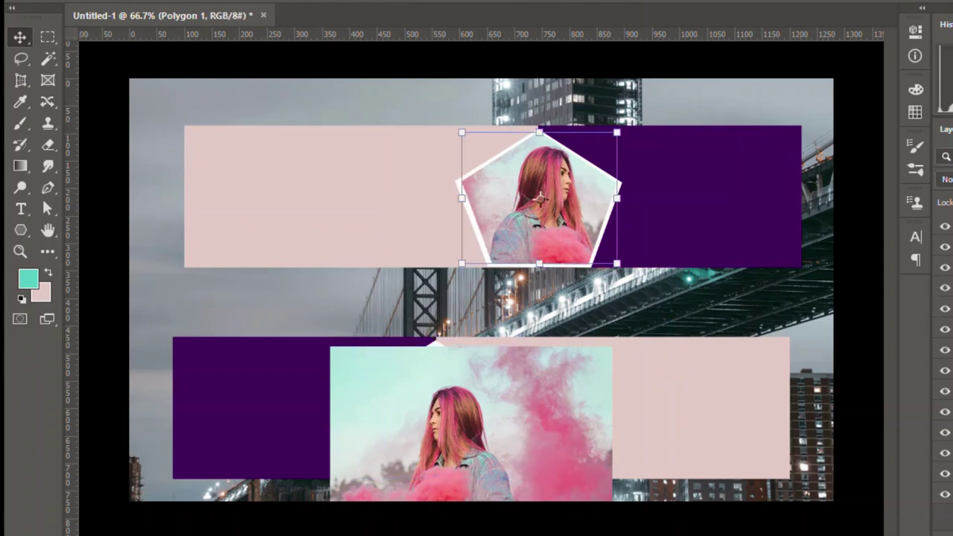
pyautogui.click(437, 413)
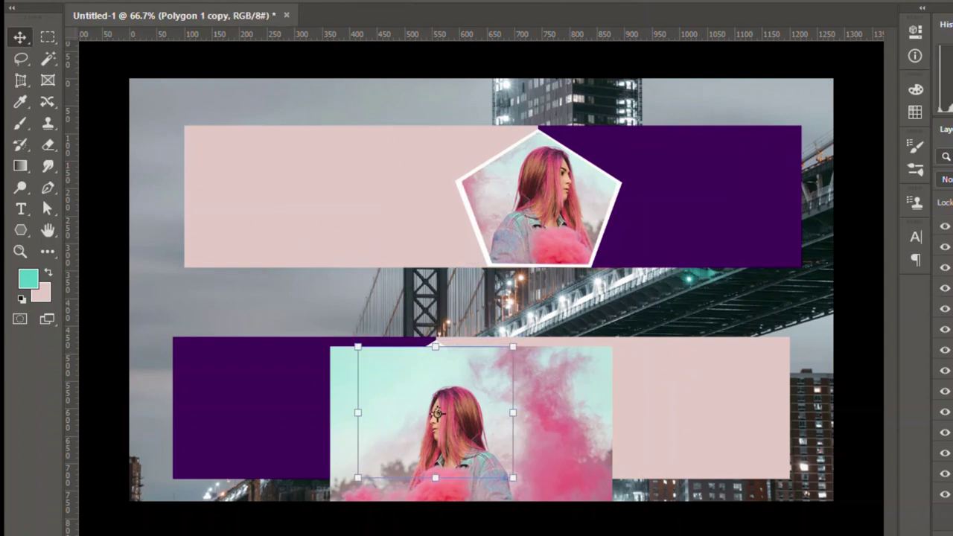
pyautogui.click(566, 417)
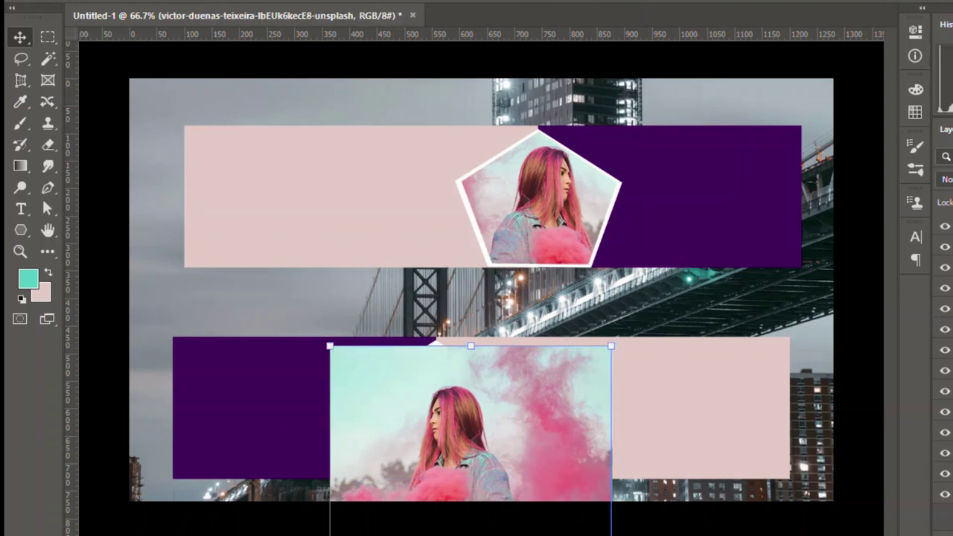
pyautogui.rightClick(944, 246)
pyautogui.click(871, 310)
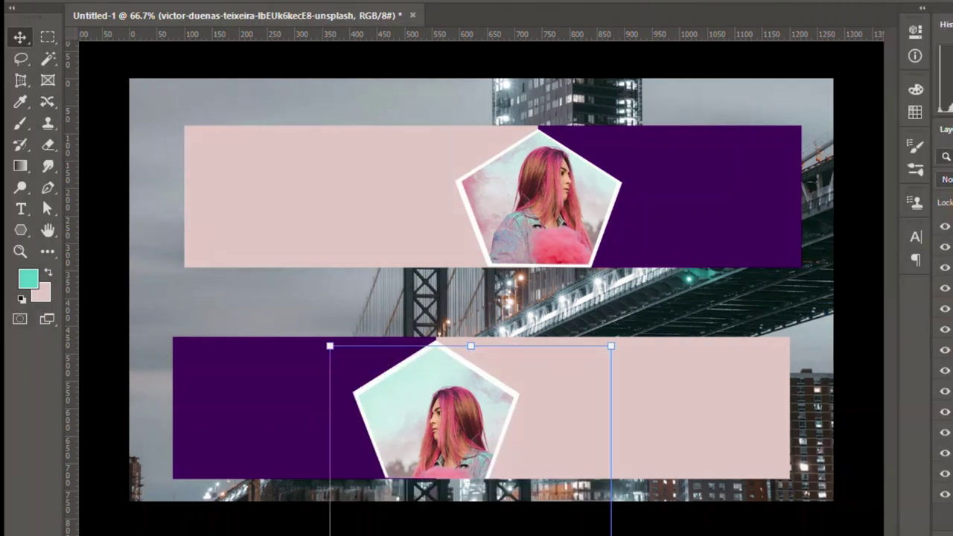
pyautogui.moveTo(447, 416)
pyautogui.mouseDown()
pyautogui.moveTo(431, 388)
pyautogui.moveTo(450, 368)
pyautogui.mouseUp()
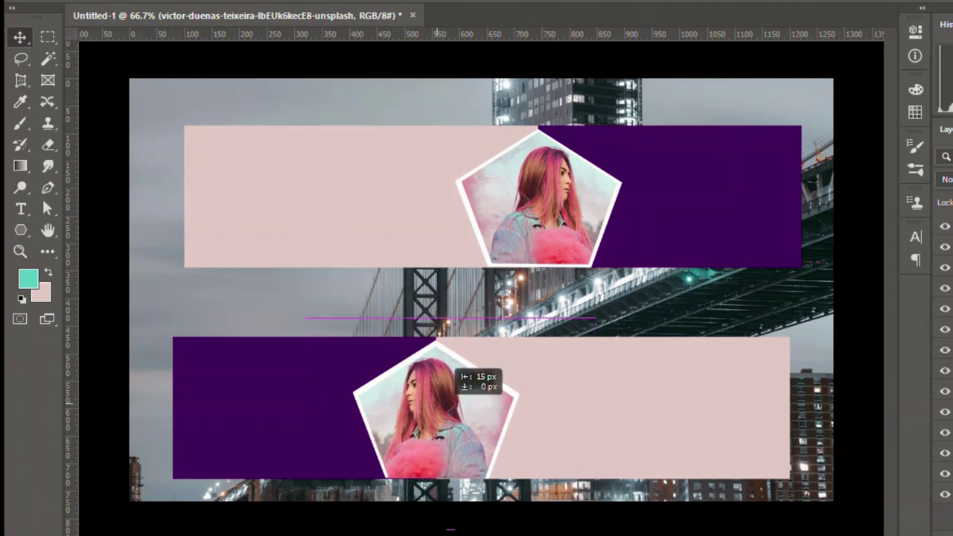
pyautogui.click(472, 92)
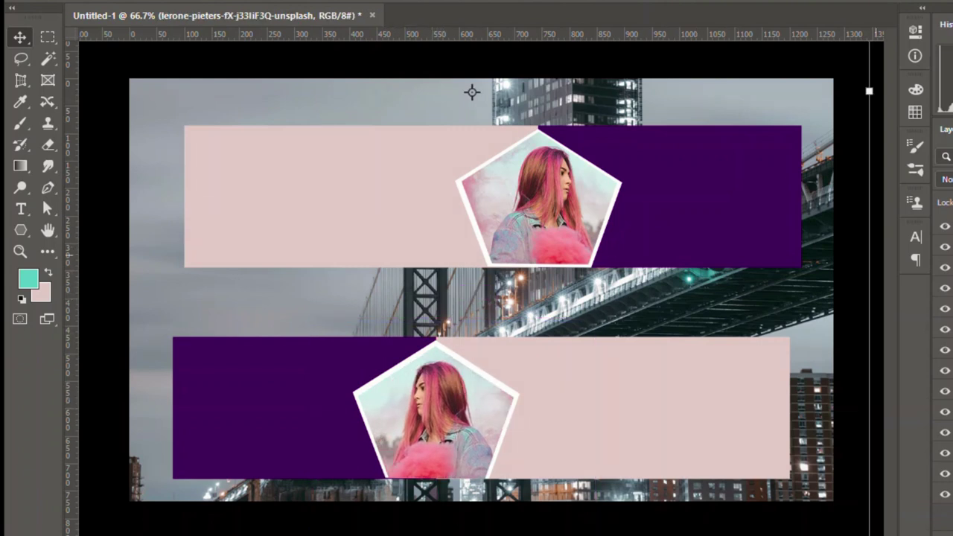
# Place the sample YouTube banner image over the full canvas and commit it
pyautogui.click(491, 290)
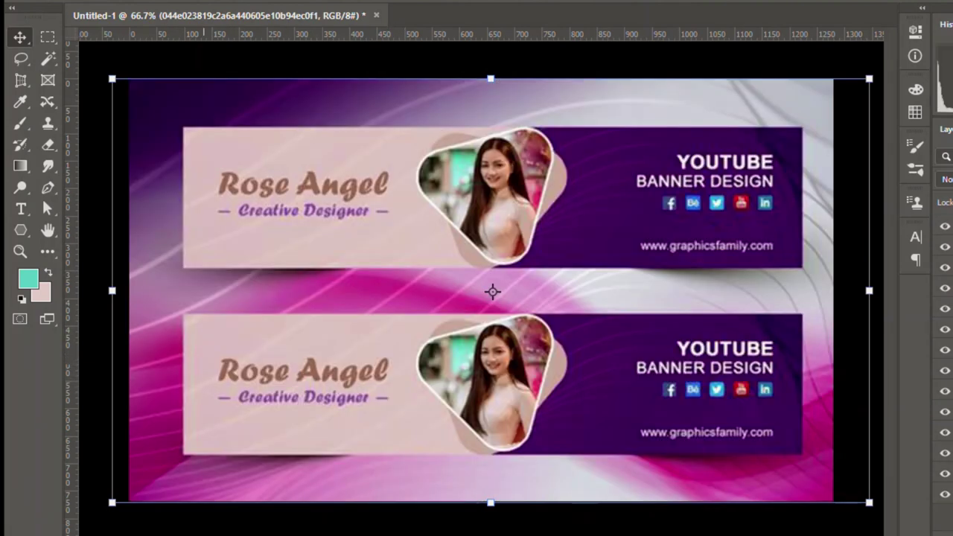
pyautogui.press('t')
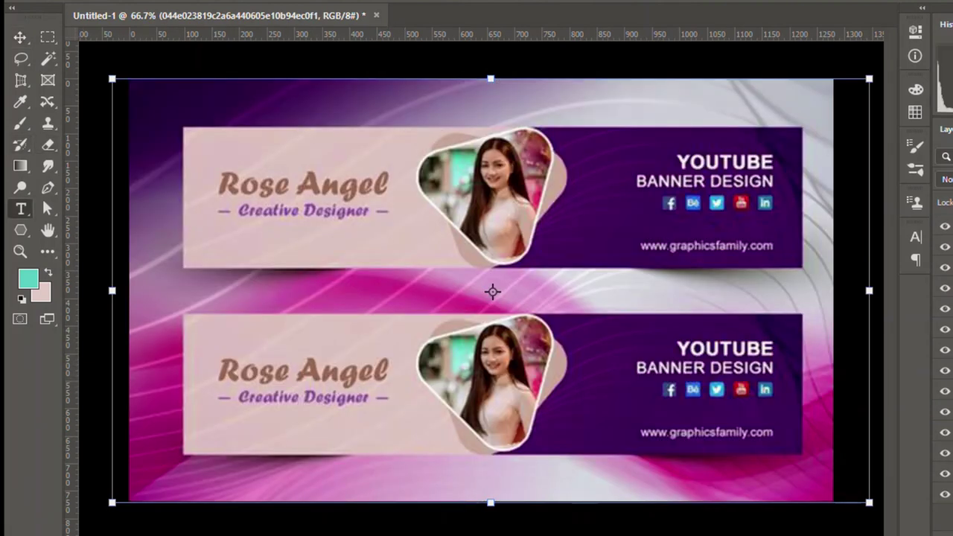
pyautogui.press('Return')
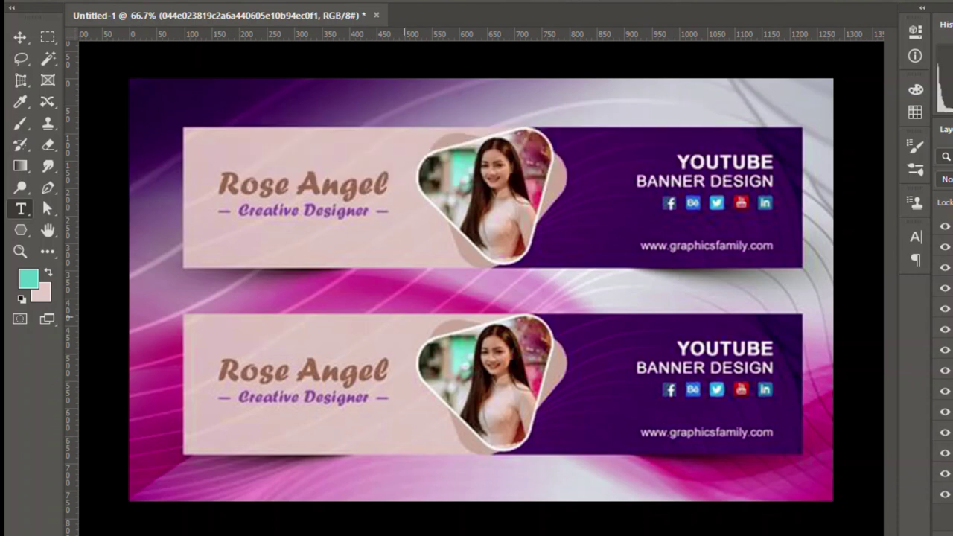
# Replace the placeholder heading text with the channel owner's name and commit it
pyautogui.click(235, 149)
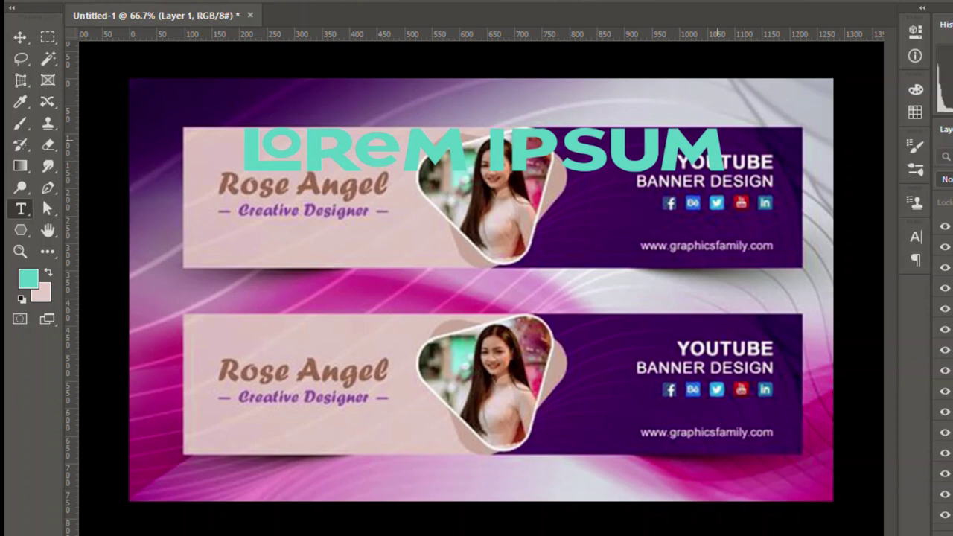
pyautogui.hotkey('ctrl', 'Return')
pyautogui.click(240, 149)
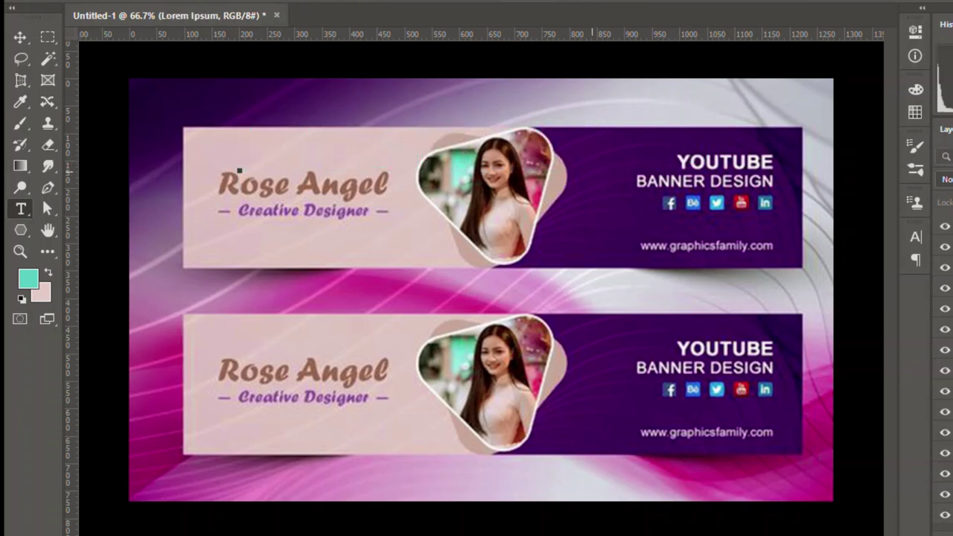
pyautogui.hotkey('ctrl', 'a')
pyautogui.press('Delete')
pyautogui.write('A')
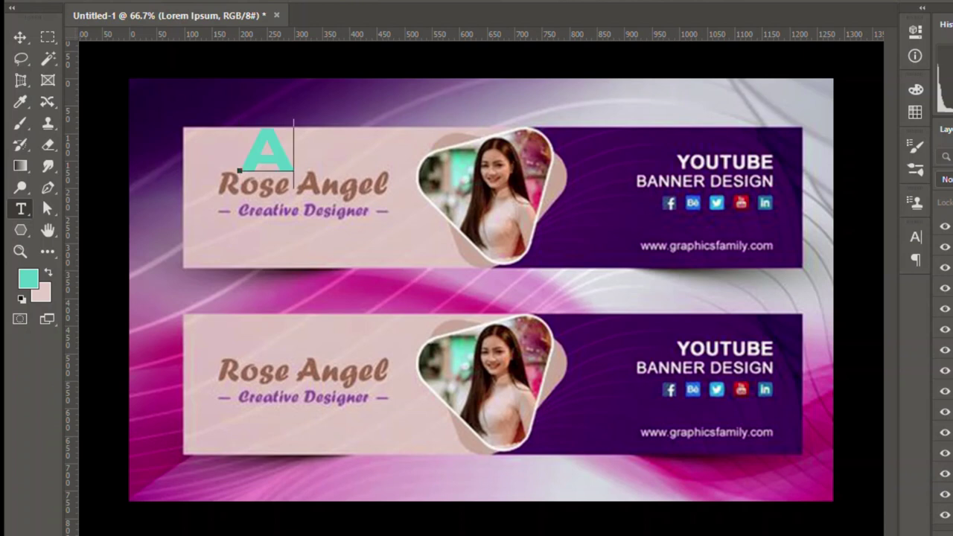
pyautogui.write('LI M')
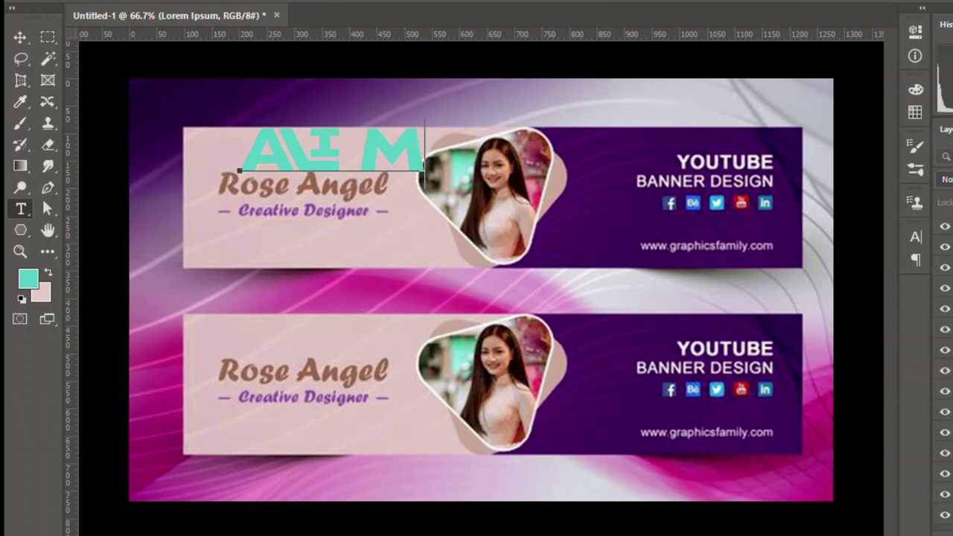
pyautogui.write('INHAS')
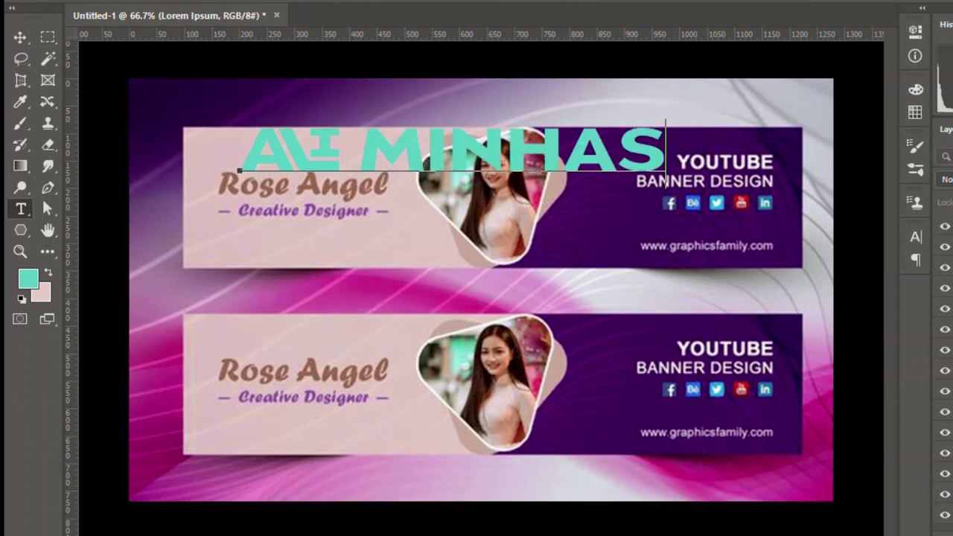
pyautogui.write('I')
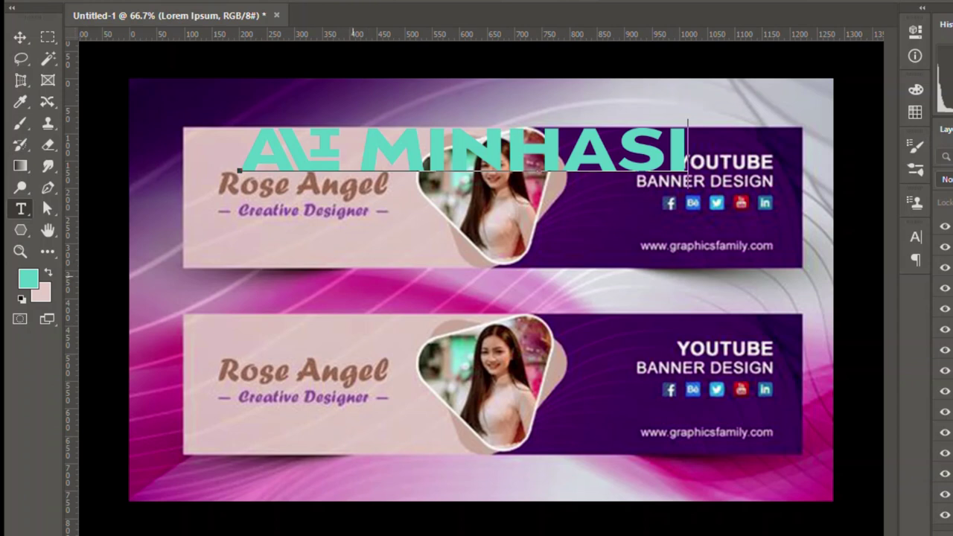
pyautogui.write('I')
pyautogui.press('BackSpace')
pyautogui.press('BackSpace')
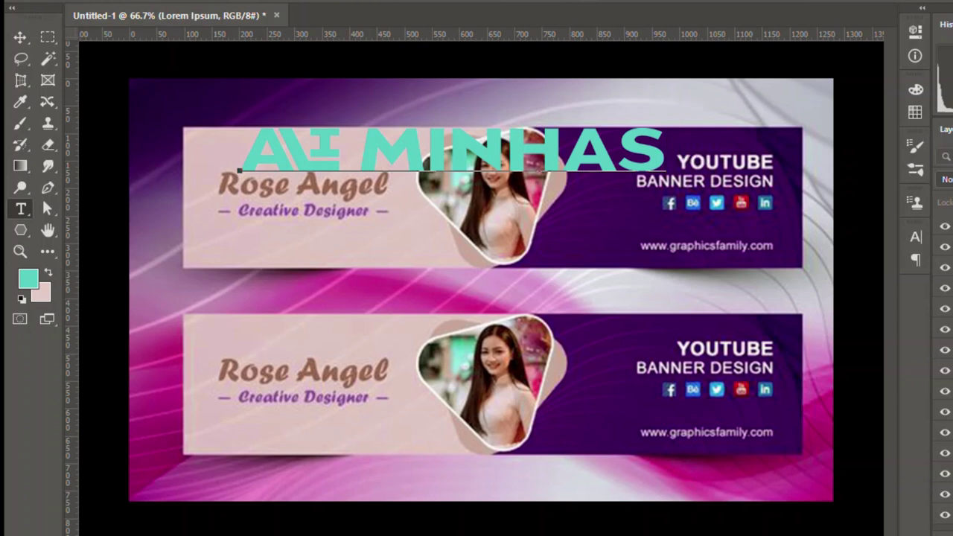
pyautogui.hotkey('ctrl', 'Return')
# Fill the name with sampled magenta, scale it to about 294 × 48 px and place it over the sample's name
pyautogui.press('v')
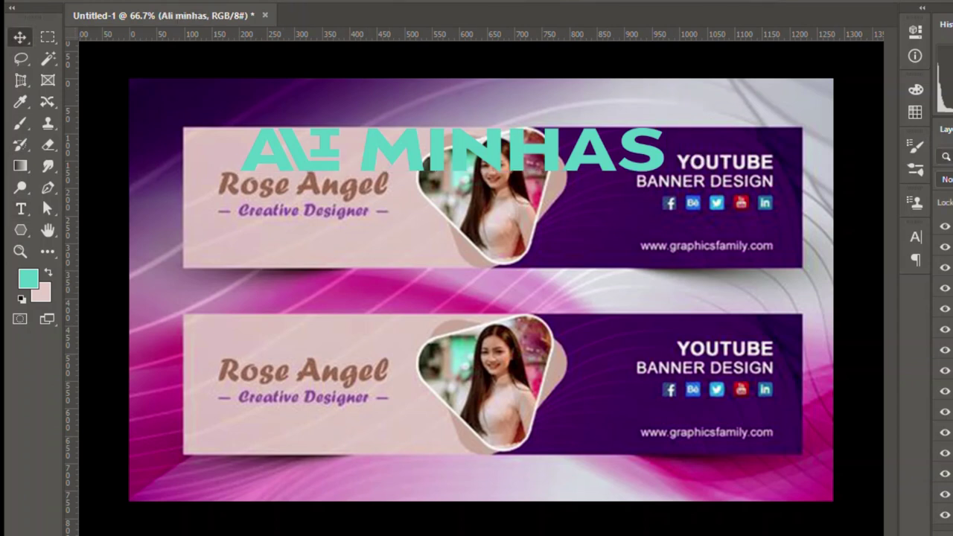
pyautogui.press('i')
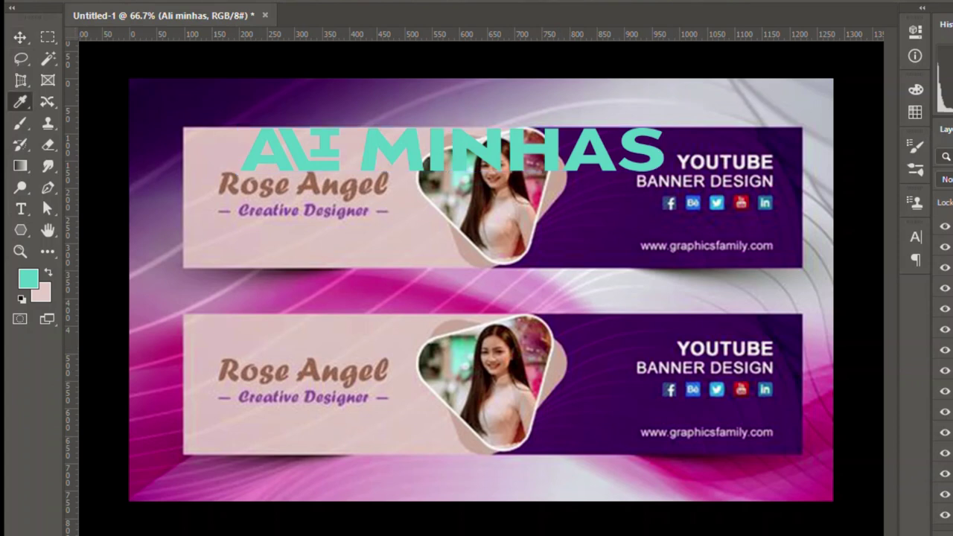
pyautogui.keyDown('alt'); pyautogui.click(384, 286); pyautogui.keyUp('alt')
pyautogui.hotkey('ctrl', 'BackSpace')
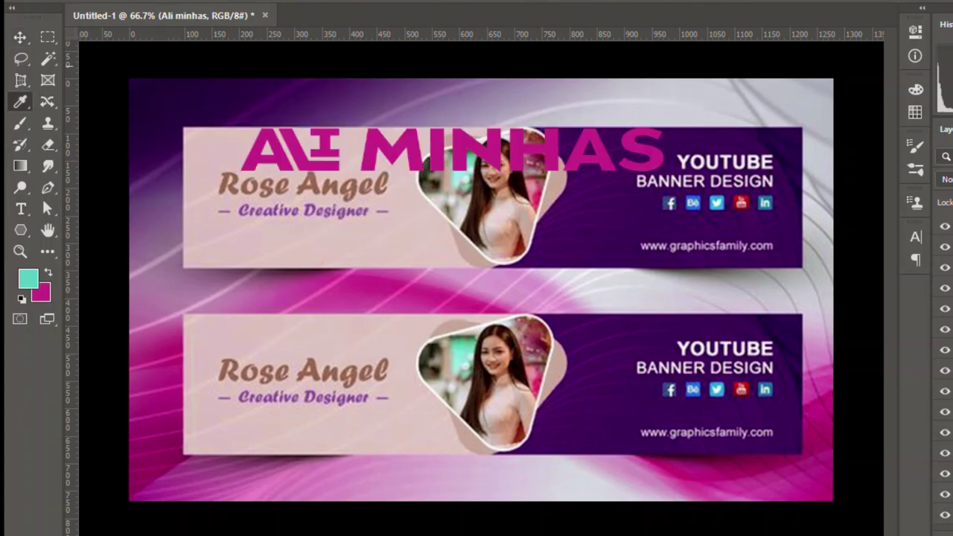
pyautogui.press('v')
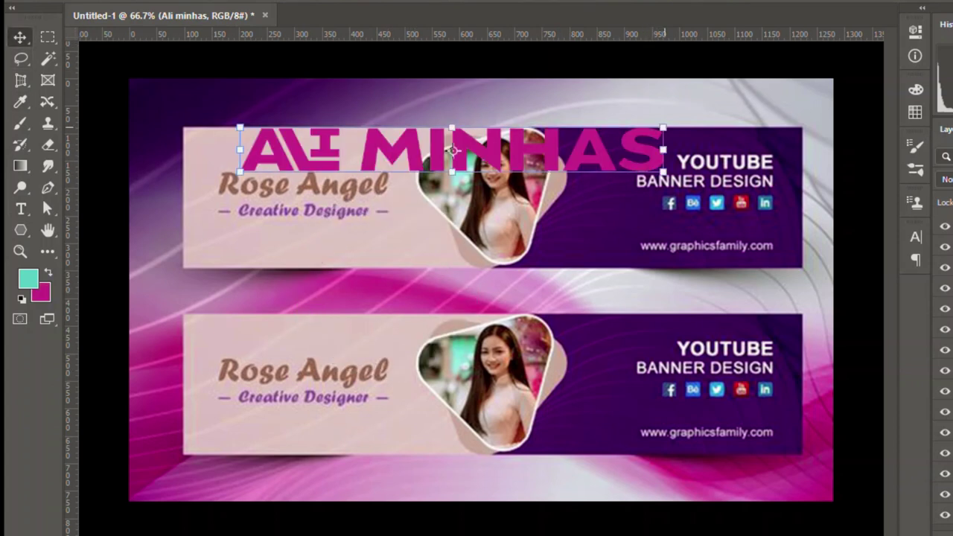
pyautogui.moveTo(662, 128); pyautogui.dragTo(396, 162)
pyautogui.moveTo(316, 175); pyautogui.dragTo(285, 186)
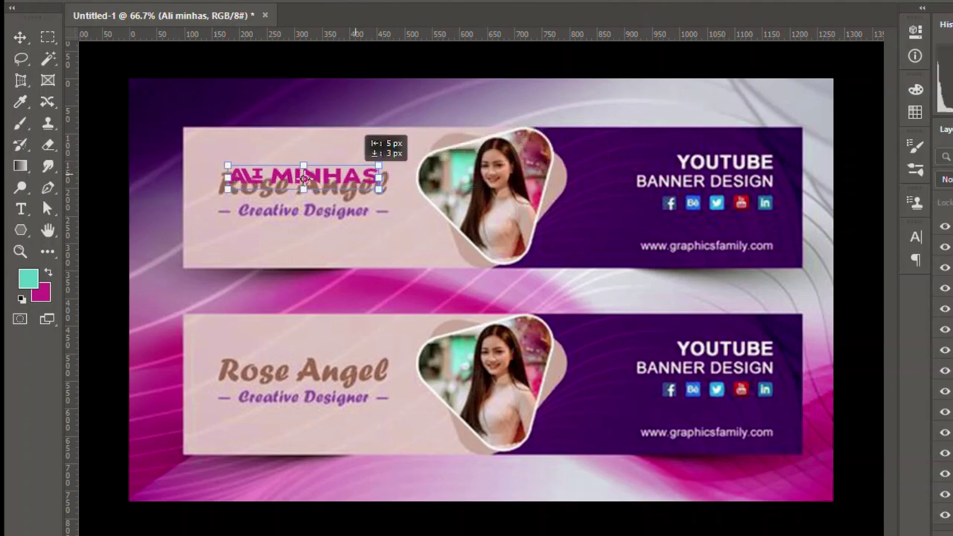
pyautogui.moveTo(363, 186); pyautogui.dragTo(388, 185)
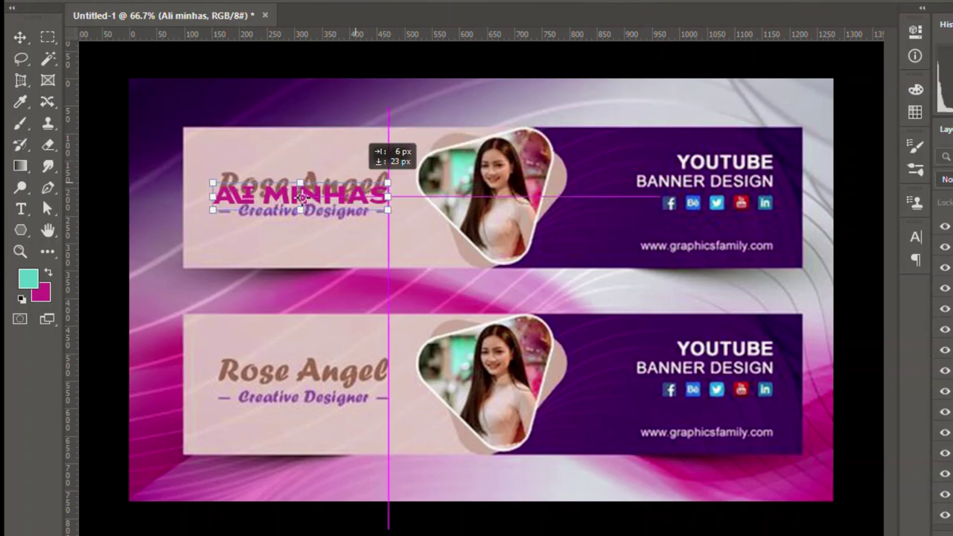
pyautogui.press('Return')
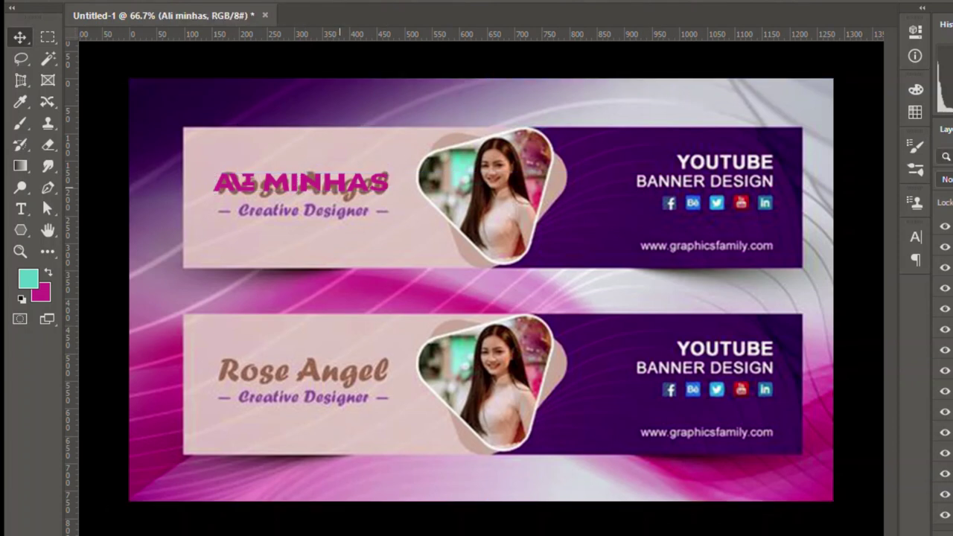
# Duplicate the name text below itself and retype the copy as 'CREATIVE DESIGNER'
pyautogui.moveTo(320, 182); pyautogui.dragTo(300, 240)
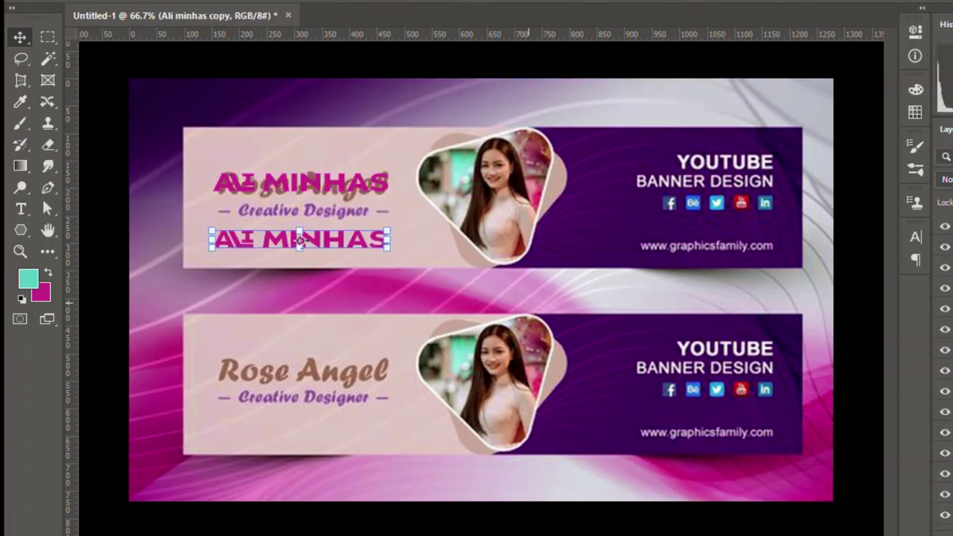
pyautogui.doubleClick(300, 239)
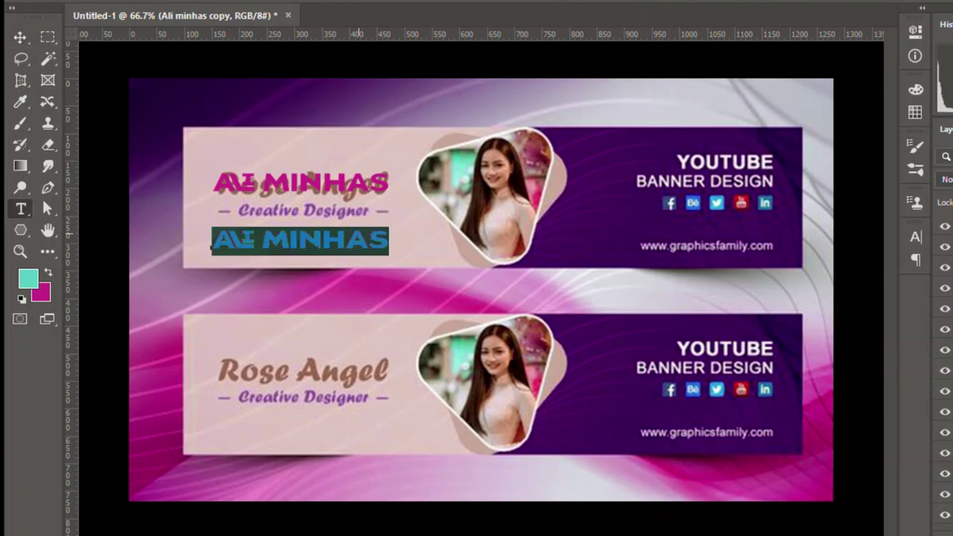
pyautogui.press('BackSpace')
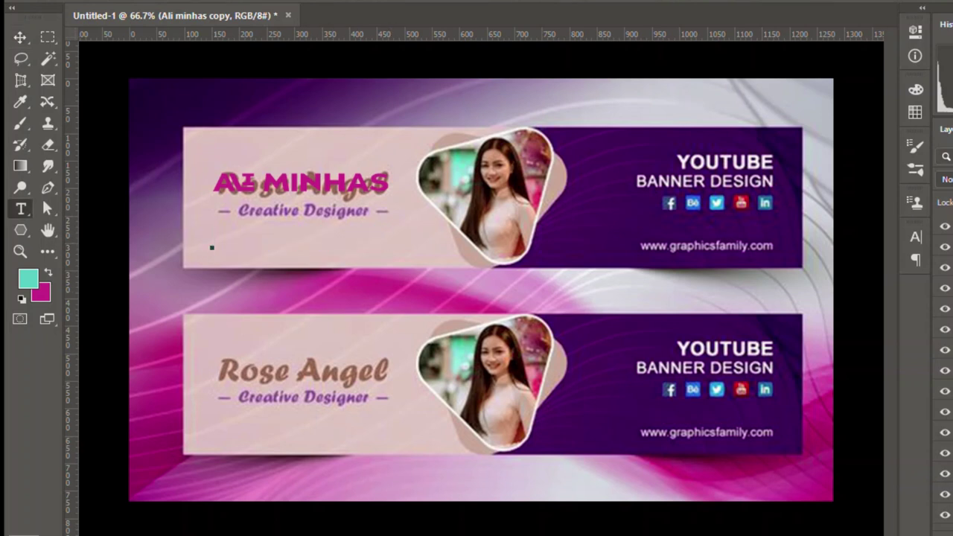
pyautogui.write('CR')
pyautogui.write('EATIVE D')
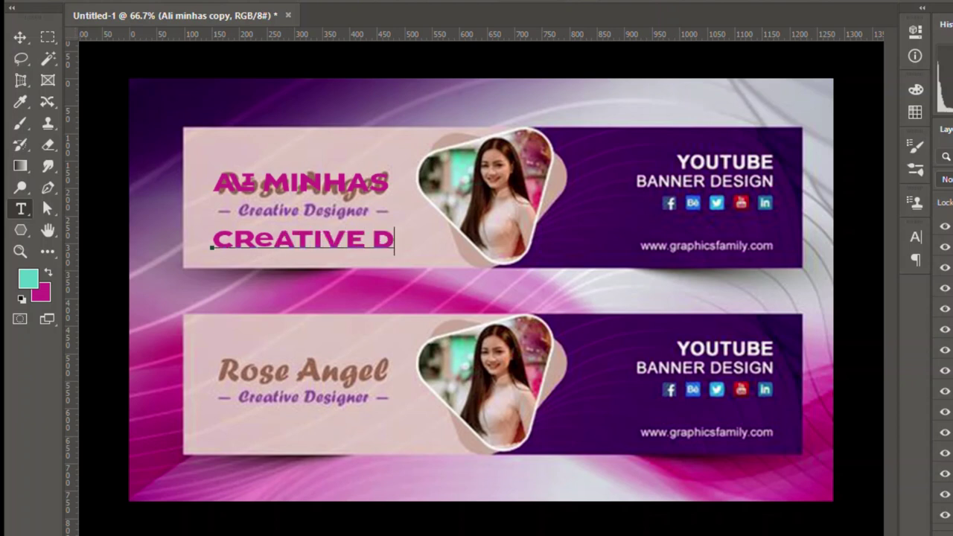
pyautogui.write('ESIGNER')
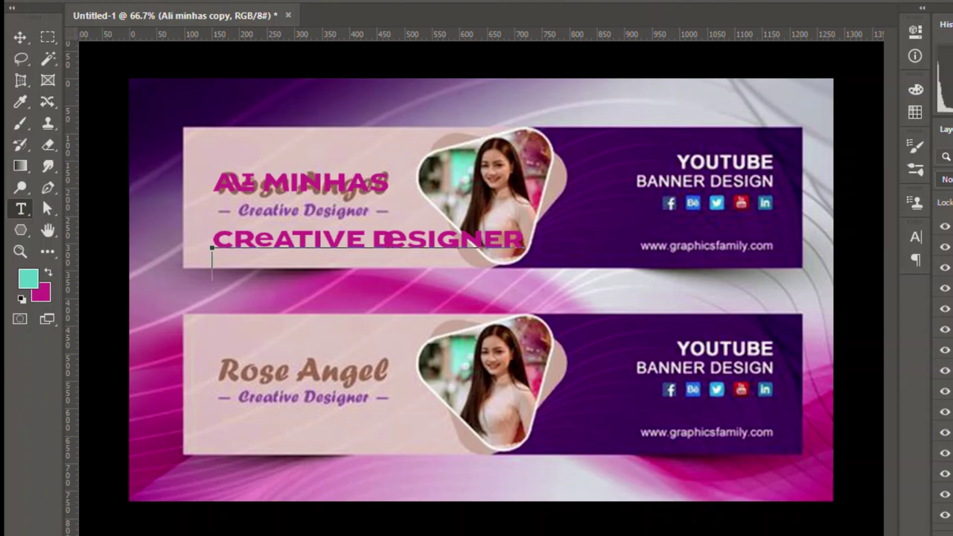
pyautogui.click(20, 37)
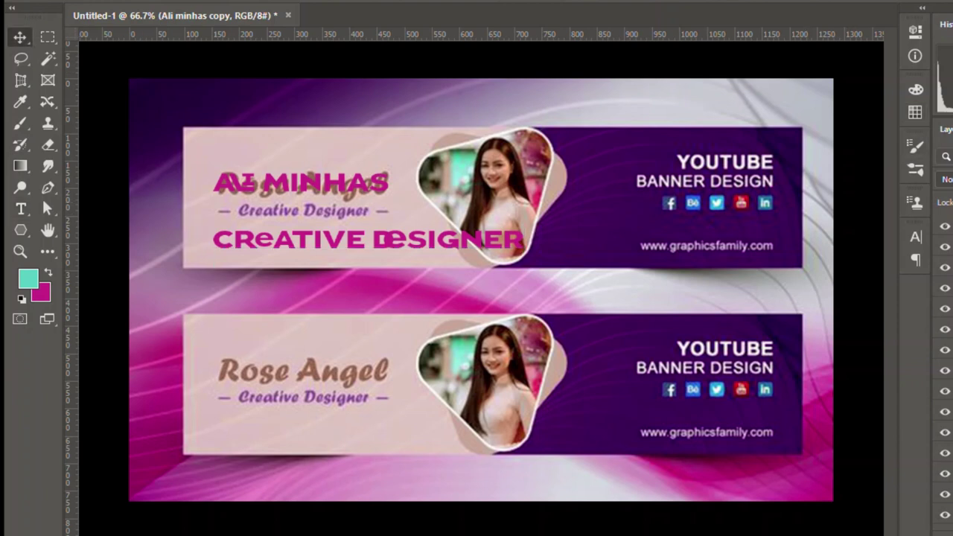
# Select the CREATIVE DESIGNER layer and check its alignment options
pyautogui.click(369, 239)
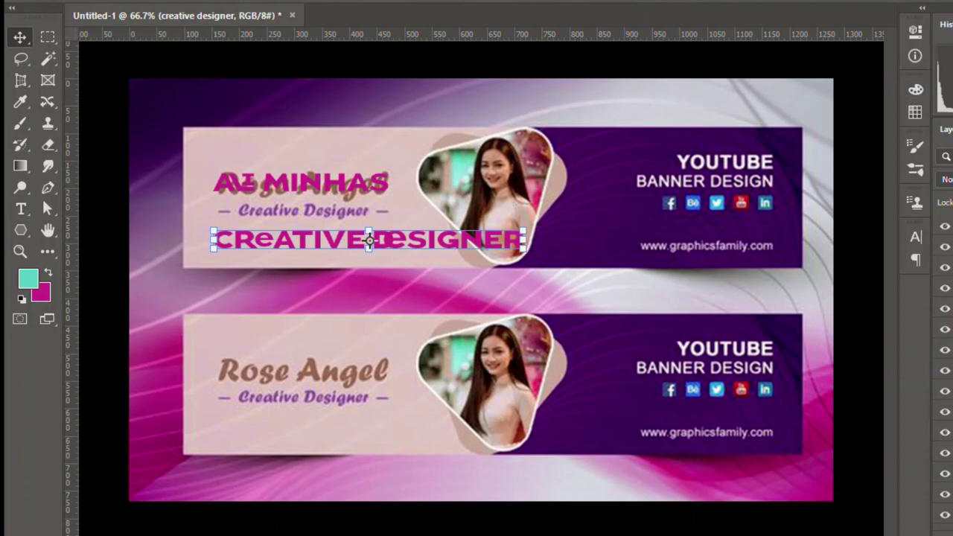
pyautogui.click(486, 1)
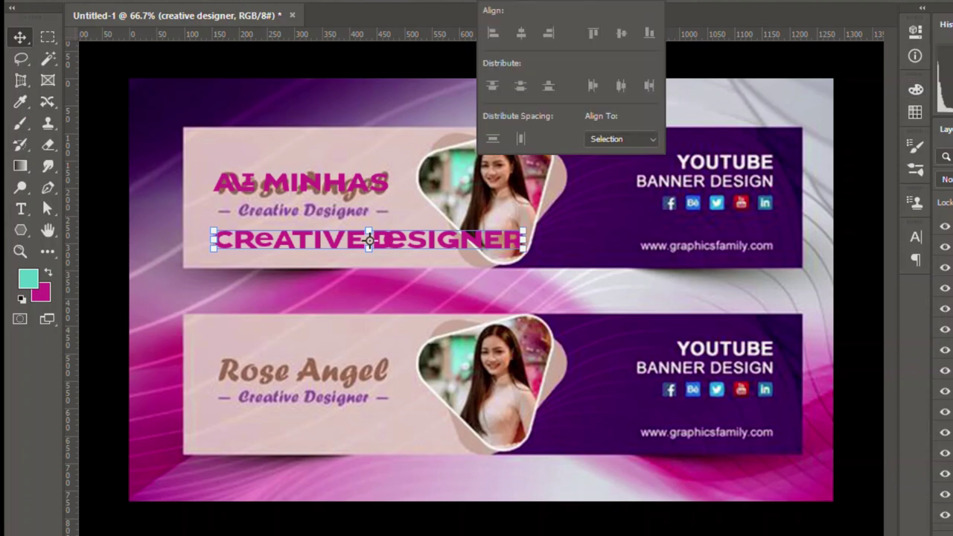
pyautogui.click(914, 170)
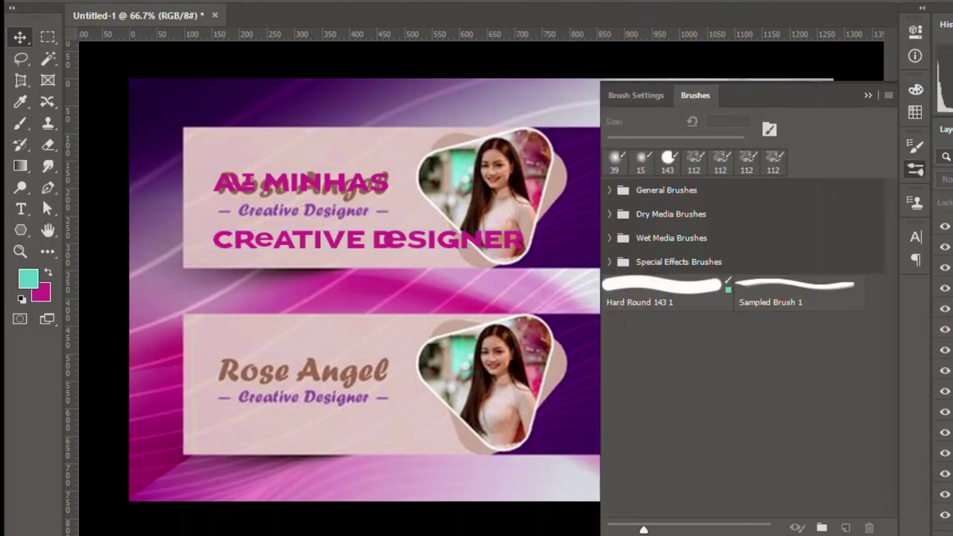
# Set CREATIVE DESIGNER to the Algerian font with tracking 0, replacing -10
pyautogui.click(369, 239)
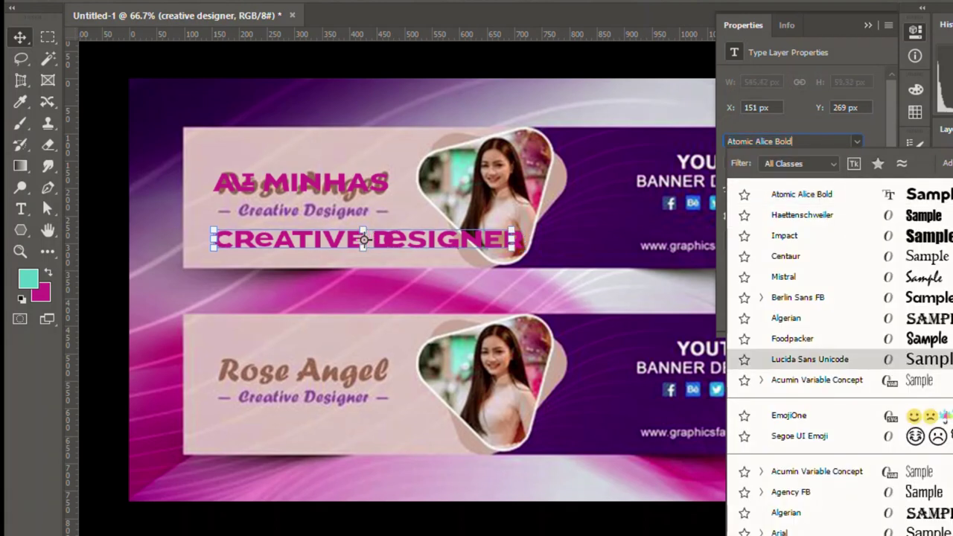
pyautogui.press('Return')
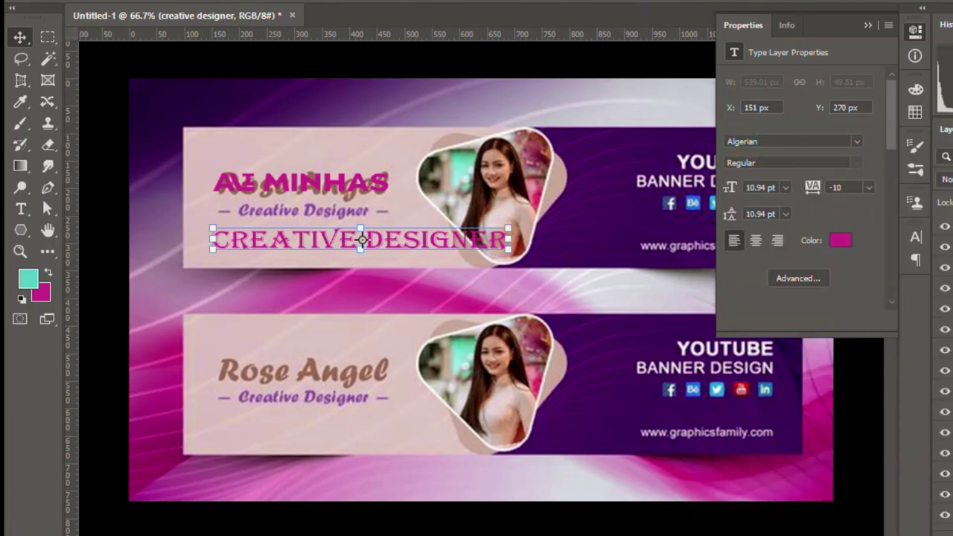
pyautogui.click(831, 187)
pyautogui.press('BackSpace')
pyautogui.write('-10')
pyautogui.press('Return')
pyautogui.click(868, 187)
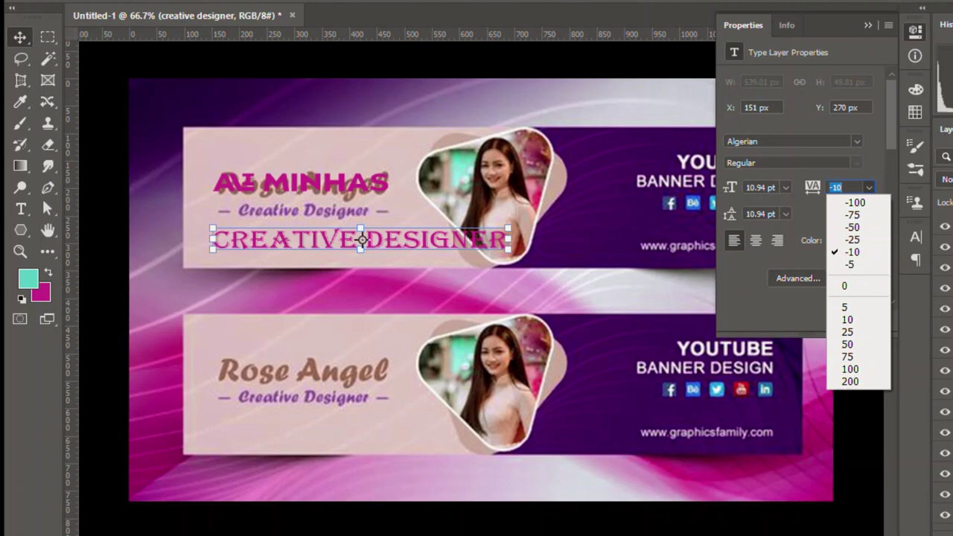
pyautogui.click(858, 286)
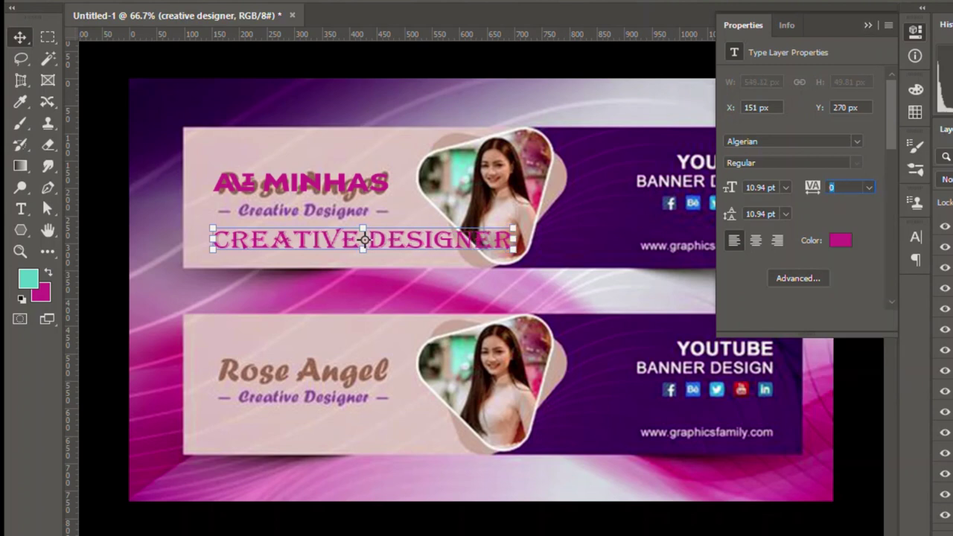
pyautogui.click(867, 25)
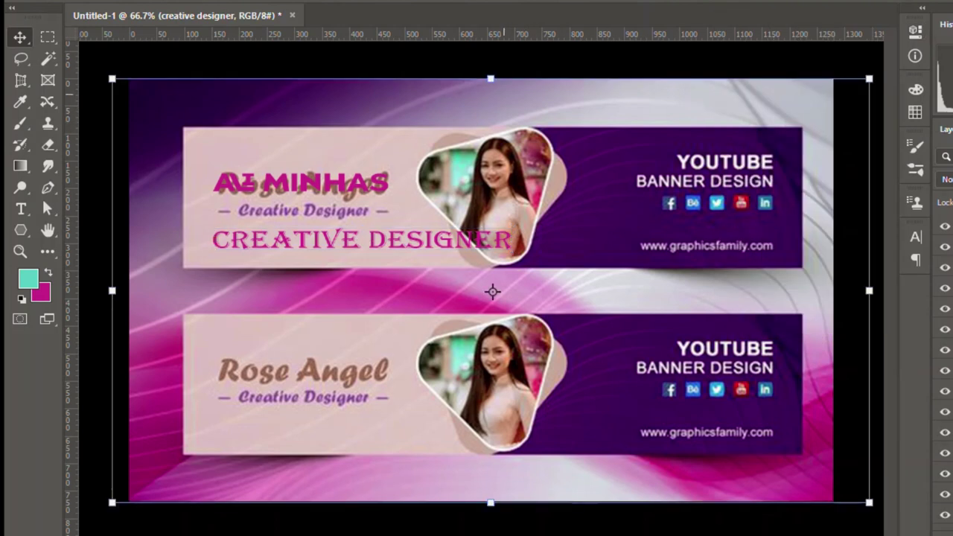
# Shrink CREATIVE DESIGNER onto the subtitle line and copy the name and subtitle to the lower banner
pyautogui.moveTo(513, 249); pyautogui.dragTo(350, 243)
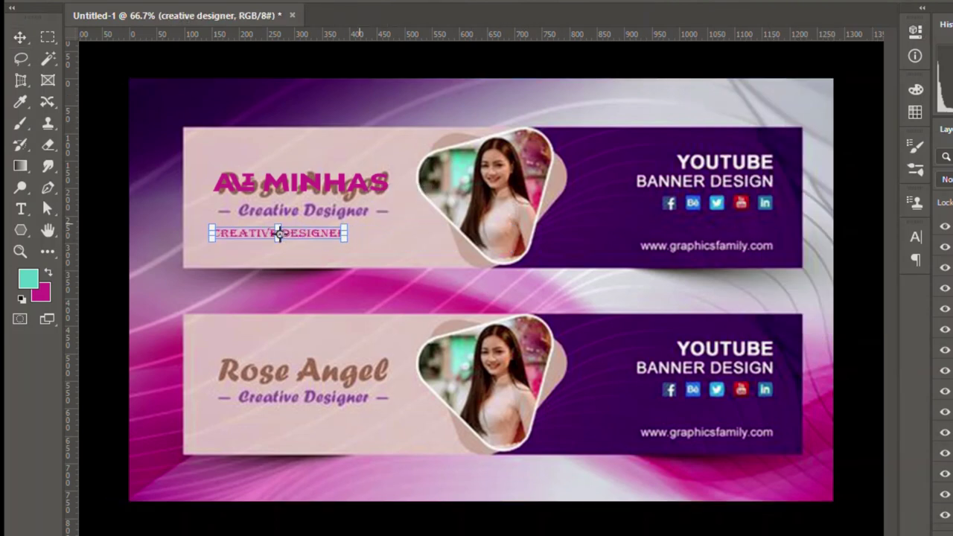
pyautogui.moveTo(281, 239); pyautogui.dragTo(299, 212)
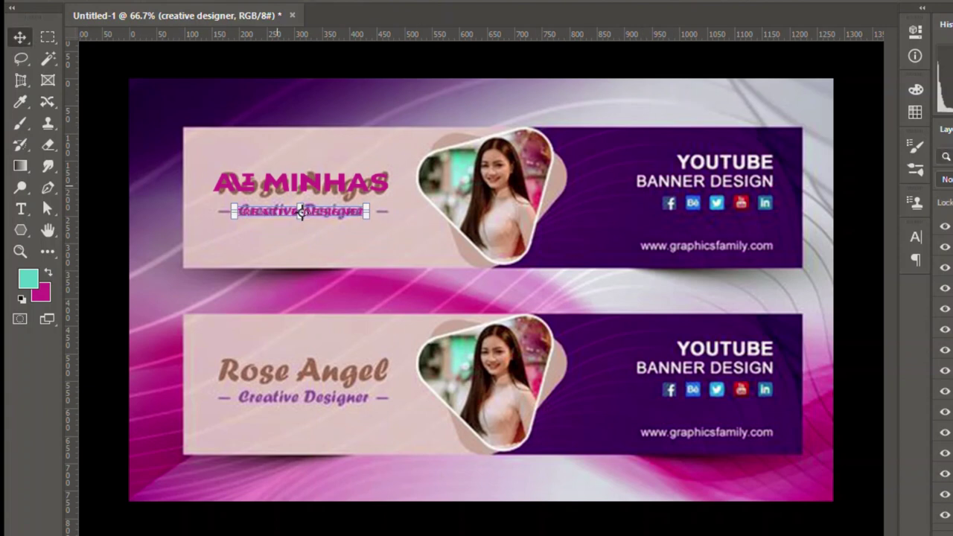
pyautogui.click(300, 181)
pyautogui.moveTo(299, 181); pyautogui.dragTo(301, 370)
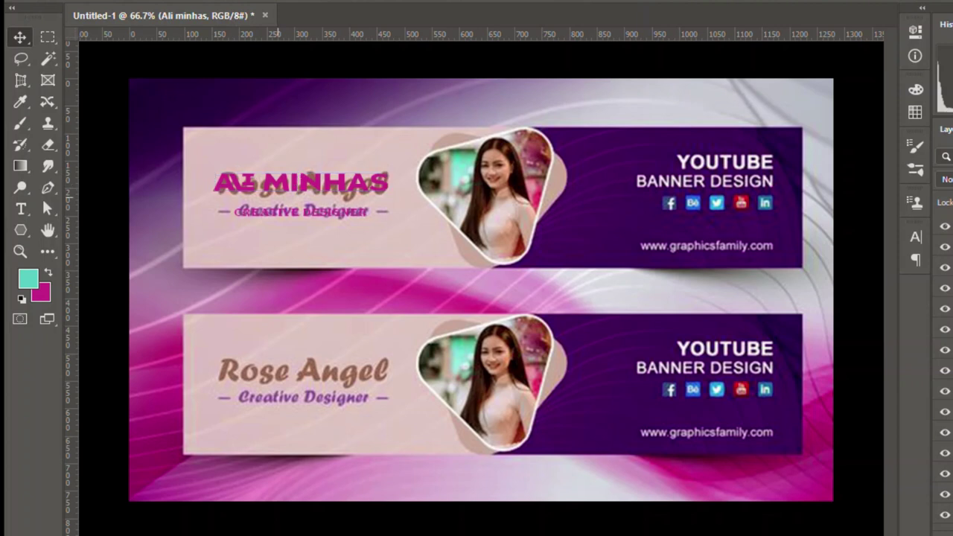
pyautogui.moveTo(287, 331); pyautogui.dragTo(287, 331)
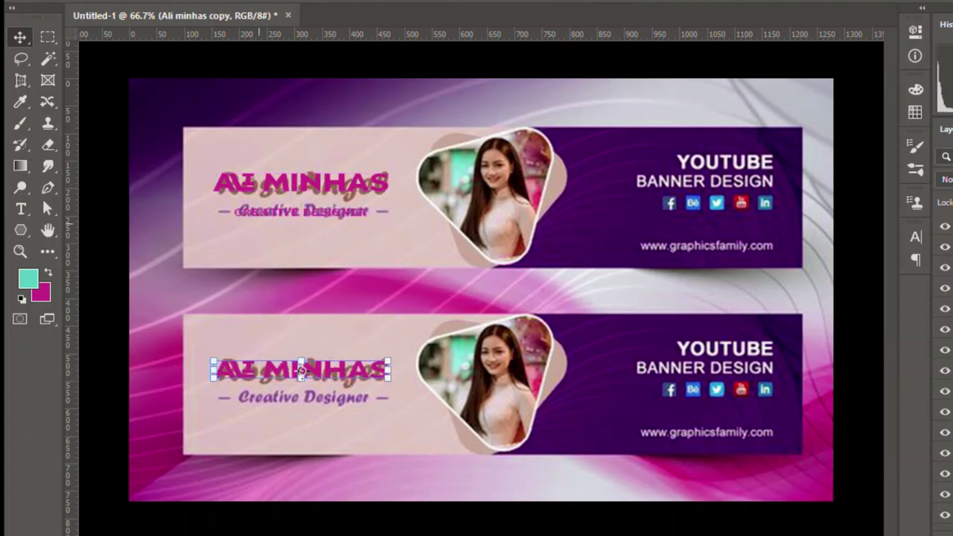
pyautogui.click(256, 211)
pyautogui.moveTo(257, 211); pyautogui.dragTo(257, 396)
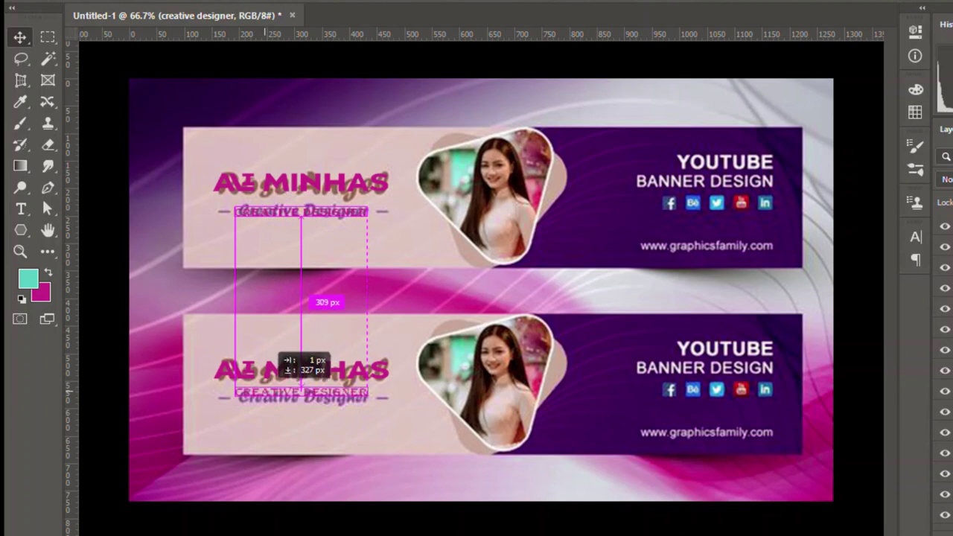
pyautogui.moveTo(283, 365); pyautogui.dragTo(301, 397)
# Fill the lower subtitle with a dark purple sampled from the banner
pyautogui.press('i')
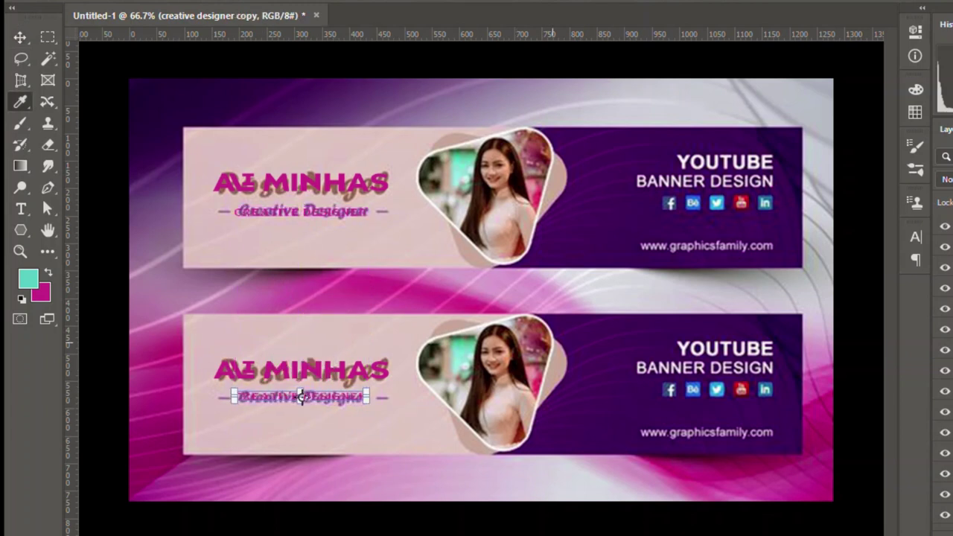
pyautogui.keyDown('alt'); pyautogui.click(631, 335); pyautogui.keyUp('alt')
pyautogui.hotkey('ctrl', 'BackSpace')
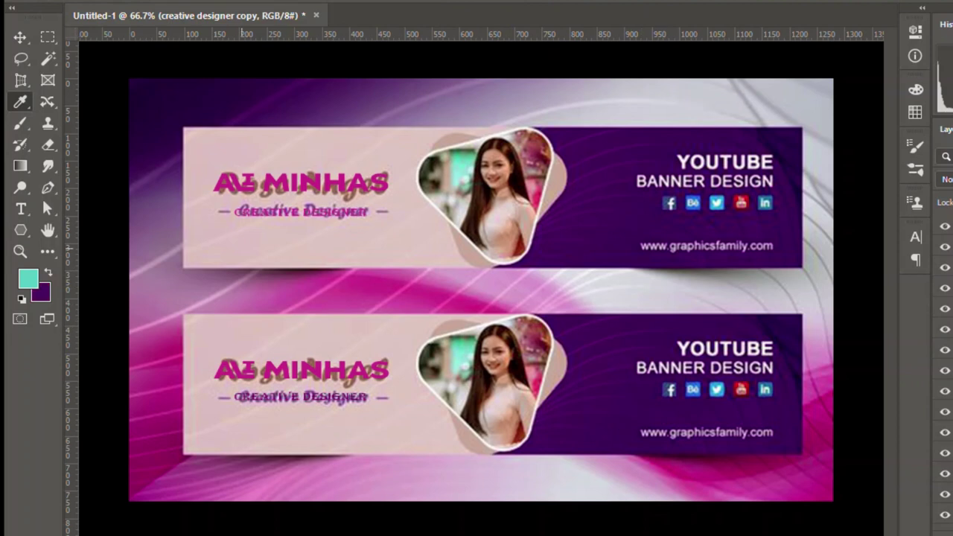
pyautogui.press('v')
pyautogui.hotkey('alt', '[')
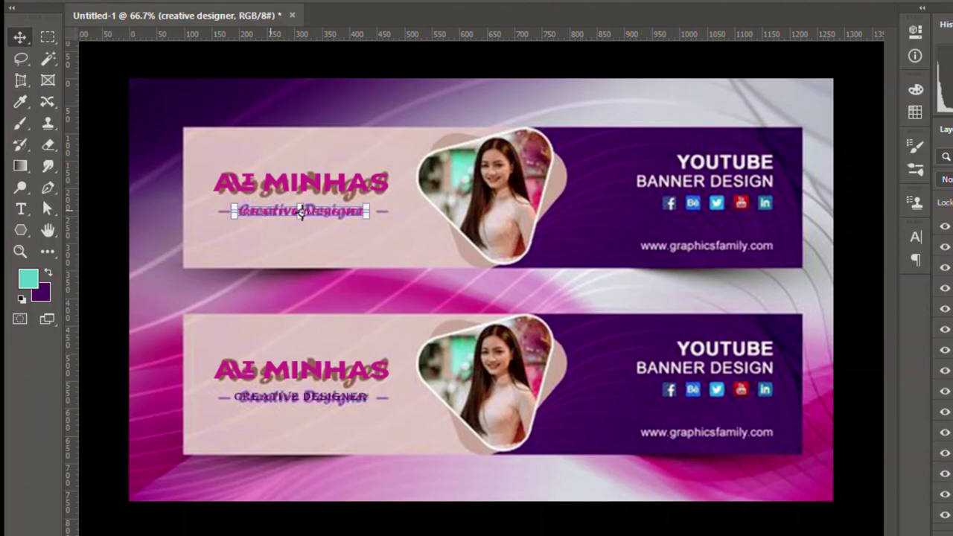
pyautogui.hotkey('alt', '[')
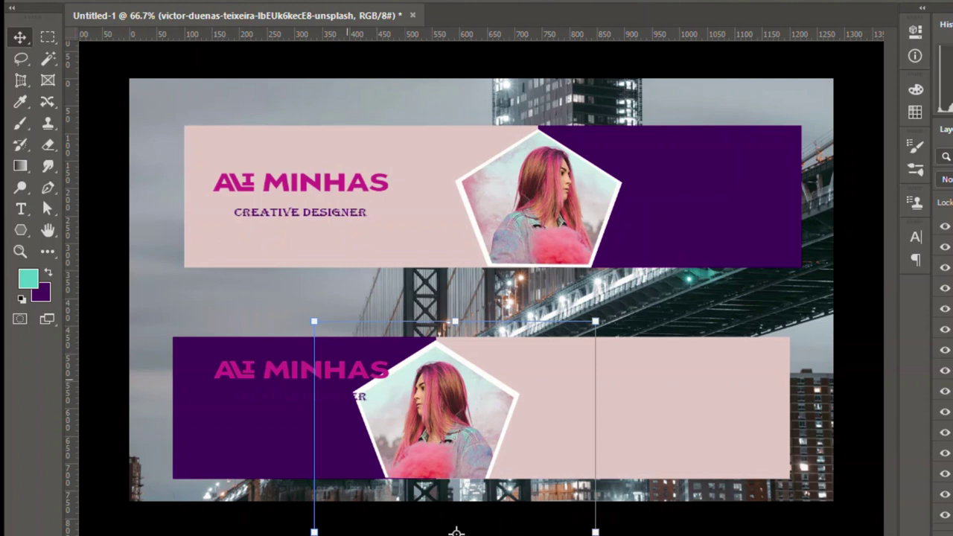
# Enlarge the ALI MINHAS name on the top banner and nudge it slightly up
pyautogui.click(300, 396)
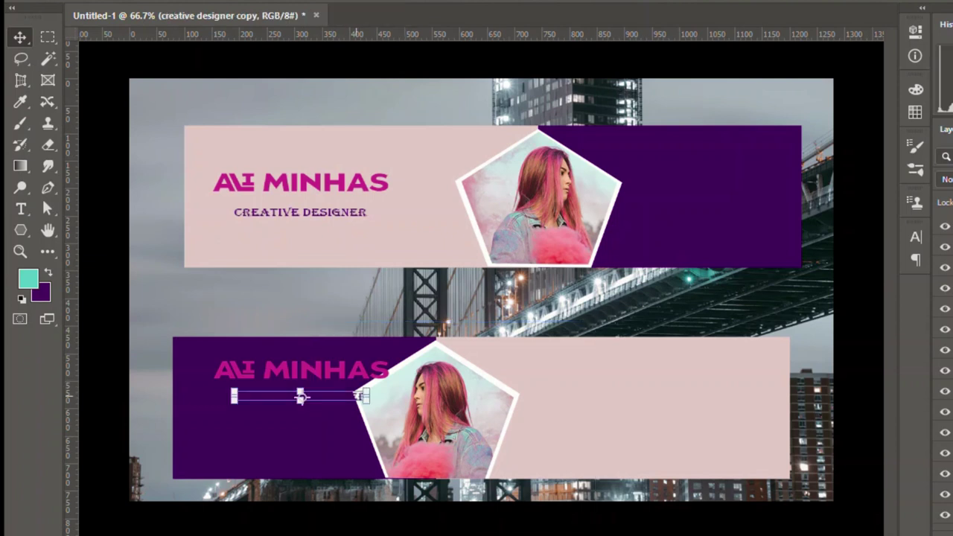
pyautogui.click(362, 195)
pyautogui.click(301, 182)
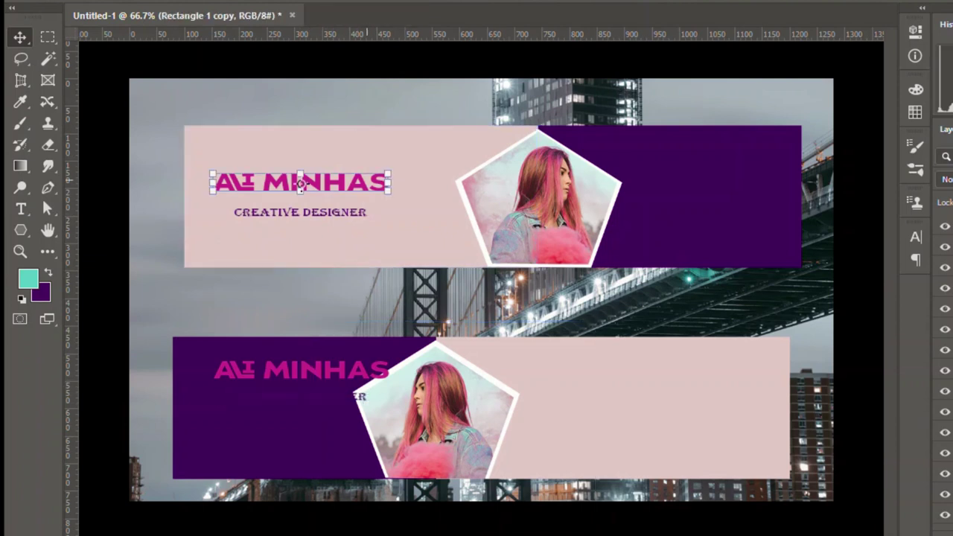
pyautogui.moveTo(388, 190); pyautogui.dragTo(430, 200)
pyautogui.moveTo(306, 183); pyautogui.dragTo(323, 180)
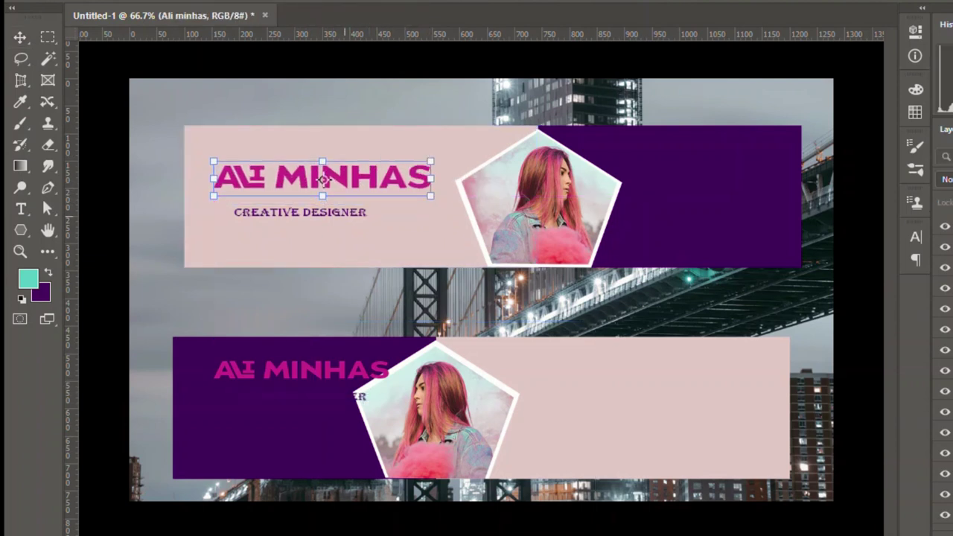
pyautogui.press('Return')
# Scale the CREATIVE DESIGNER subtitle to fit, centred beneath ALI MINHAS
pyautogui.click(302, 213)
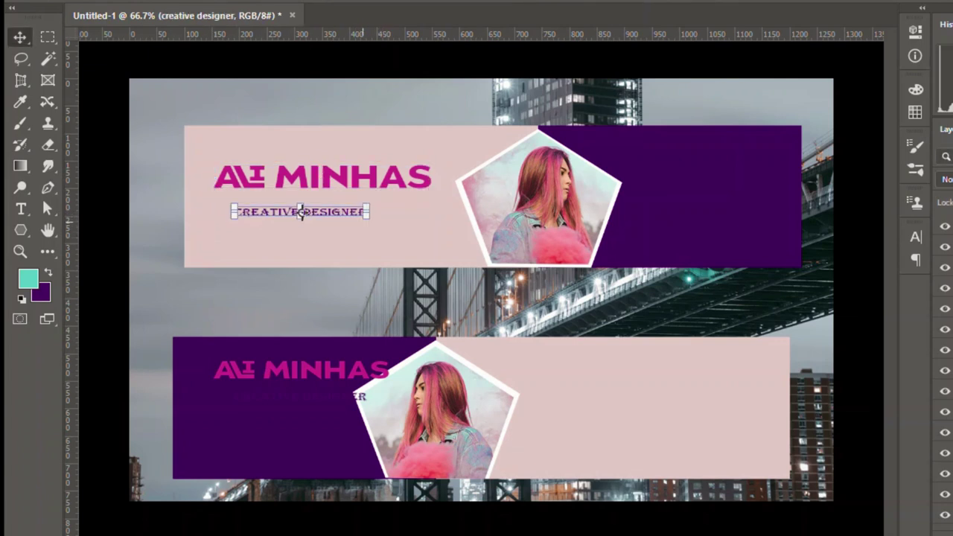
pyautogui.moveTo(369, 216); pyautogui.dragTo(402, 241)
pyautogui.moveTo(404, 223); pyautogui.dragTo(455, 200)
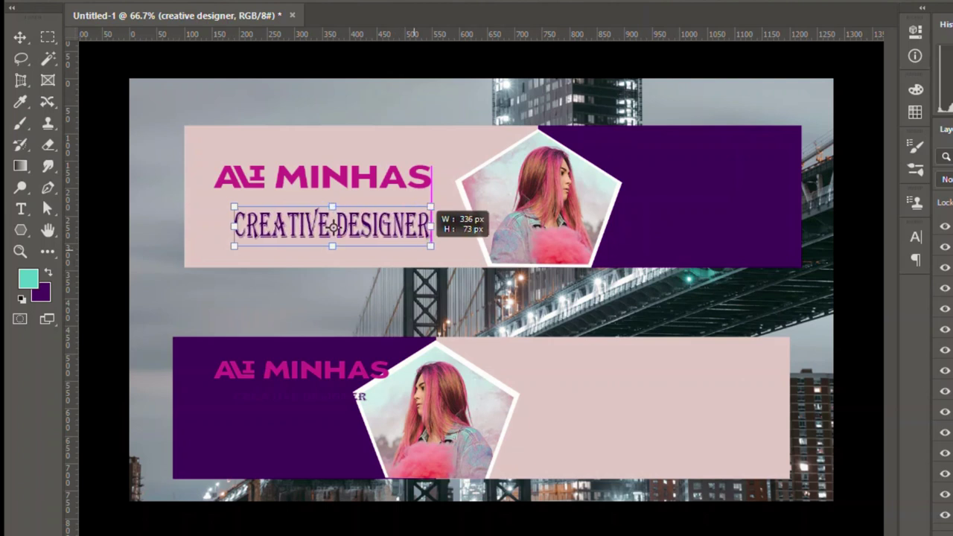
pyautogui.moveTo(344, 209); pyautogui.dragTo(321, 207)
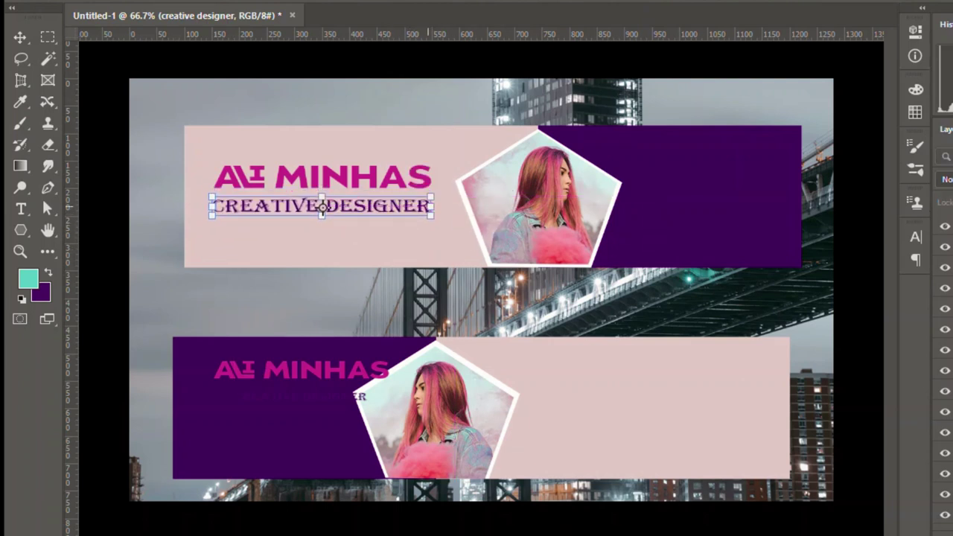
pyautogui.moveTo(432, 206); pyautogui.dragTo(405, 205)
pyautogui.moveTo(298, 207); pyautogui.dragTo(323, 208)
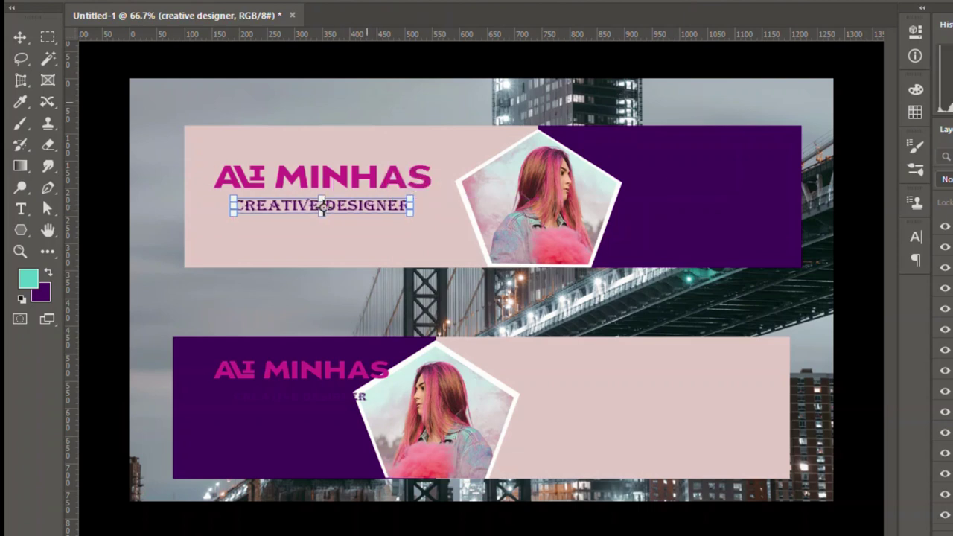
pyautogui.press('Return')
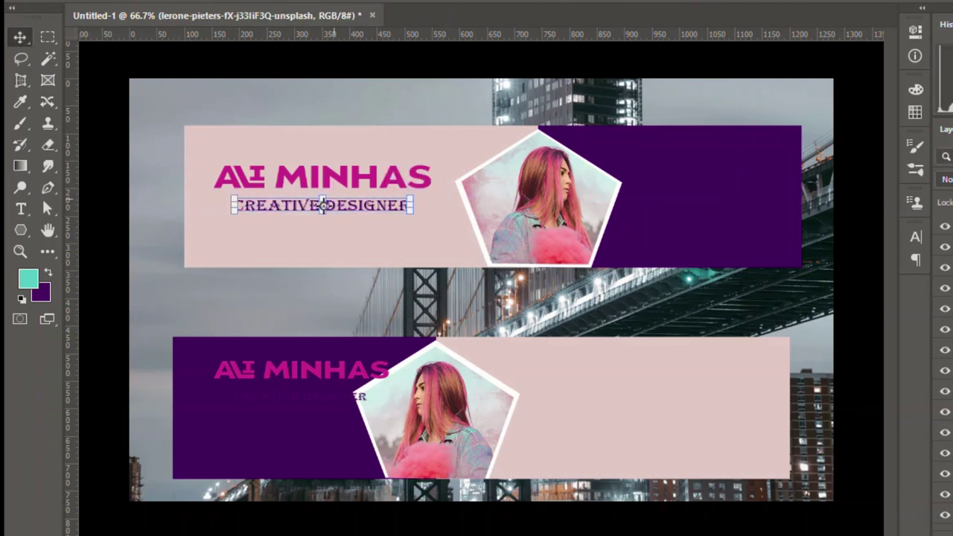
# Copy the top CREATIVE DESIGNER subtitle onto the lower banner
pyautogui.click(301, 396)
pyautogui.click(323, 207)
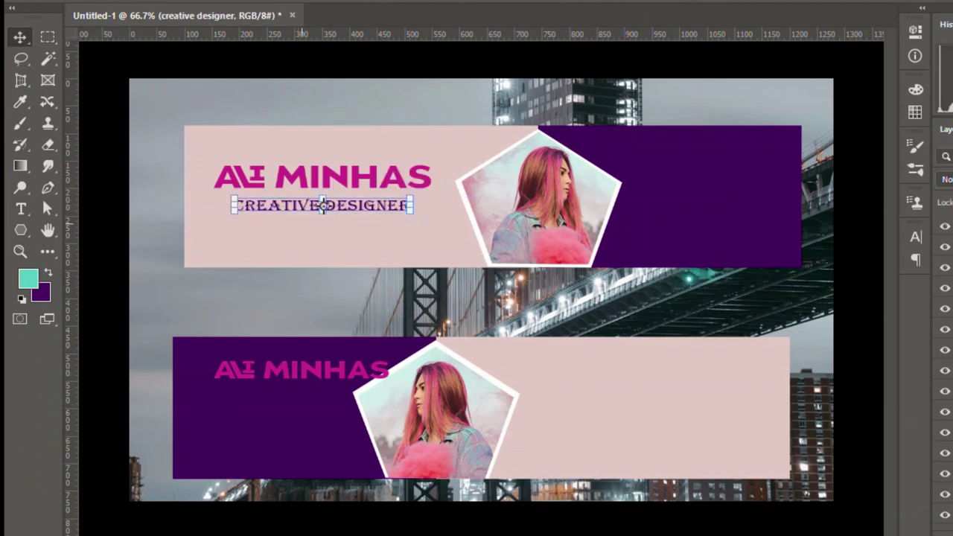
pyautogui.moveTo(323, 206); pyautogui.dragTo(299, 397)
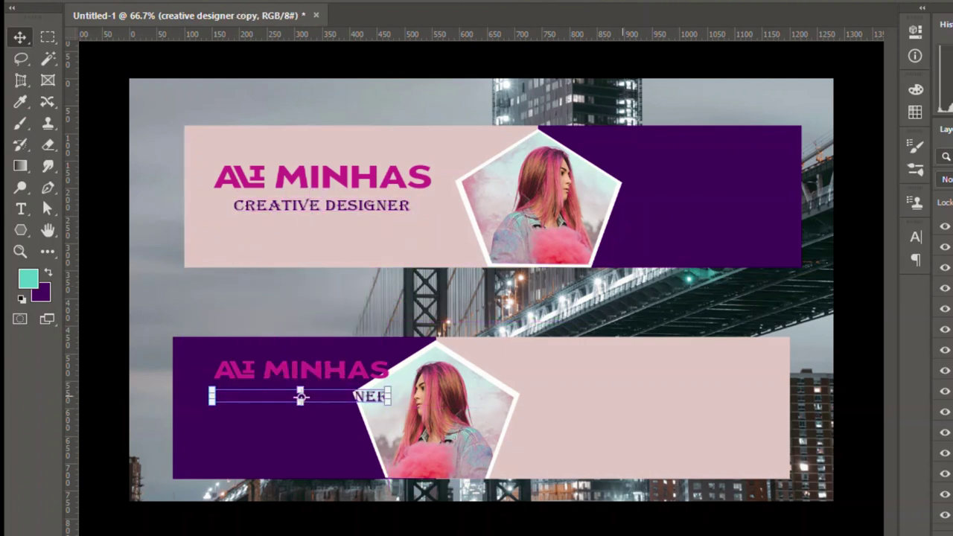
# Fill the lower banner's CREATIVE DESIGNER with light purple #ad74c6
pyautogui.click(612, 407)
pyautogui.click(41, 292)
pyautogui.click(389, 194)
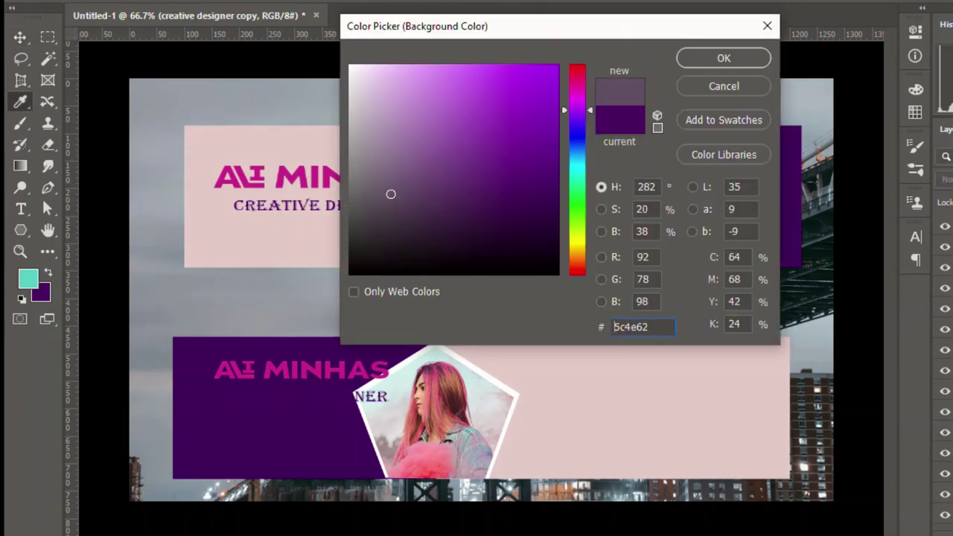
pyautogui.moveTo(390, 194); pyautogui.dragTo(437, 111)
pyautogui.press('Return')
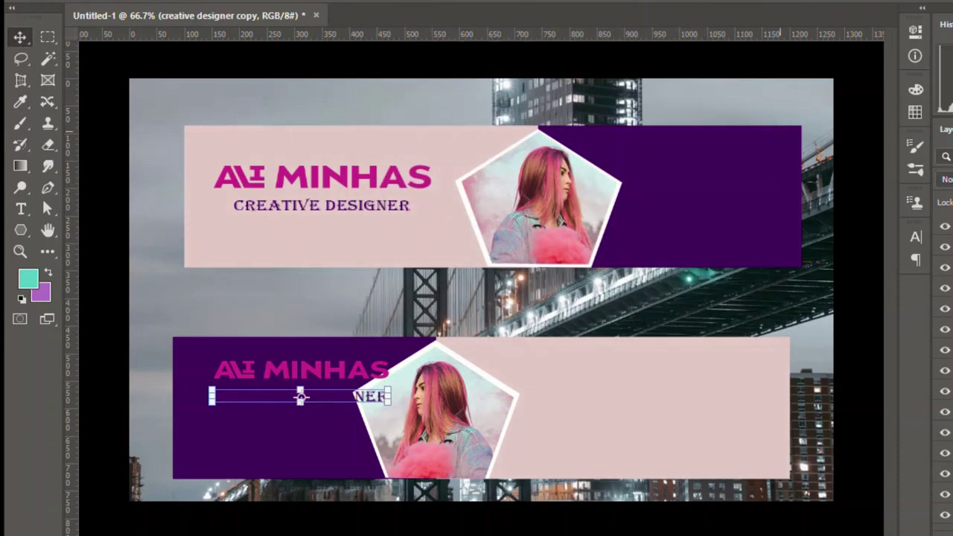
pyautogui.hotkey('ctrl', 'BackSpace')
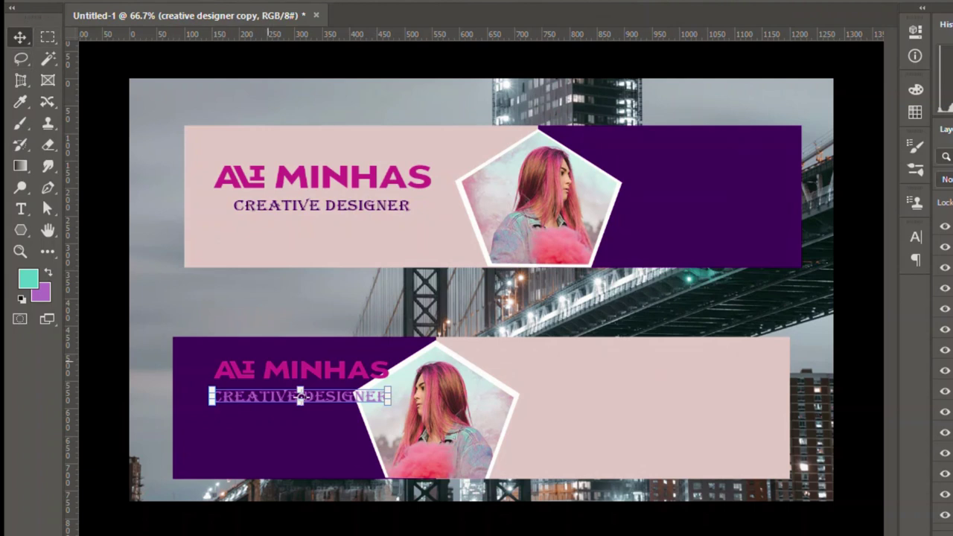
# Shift the lower banner's name about 38 px left, then deselect all layers
pyautogui.moveTo(301, 370)
pyautogui.mouseDown()
pyautogui.moveTo(273, 368)
pyautogui.moveTo(257, 403)
pyautogui.moveTo(256, 392)
pyautogui.mouseUp()
pyautogui.click(300, 396)
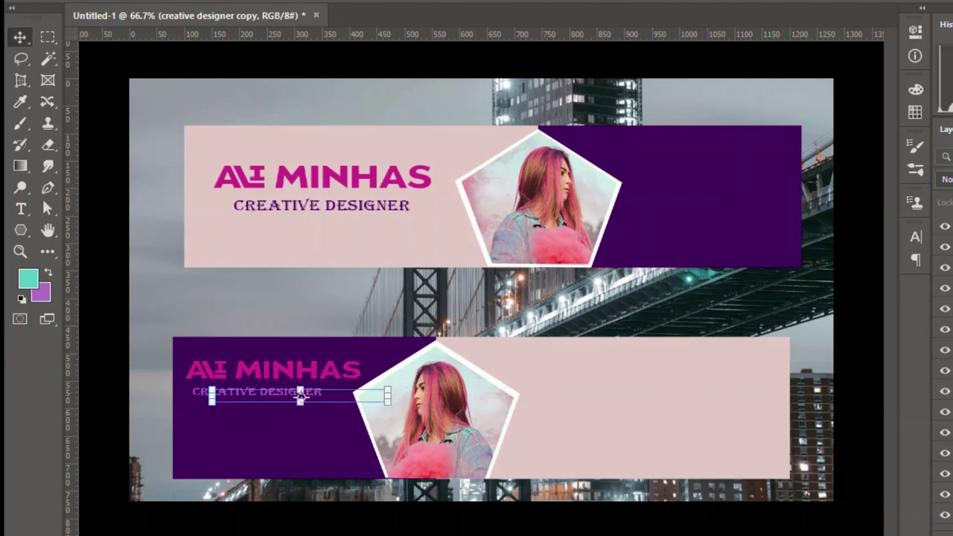
pyautogui.click(108, 297)
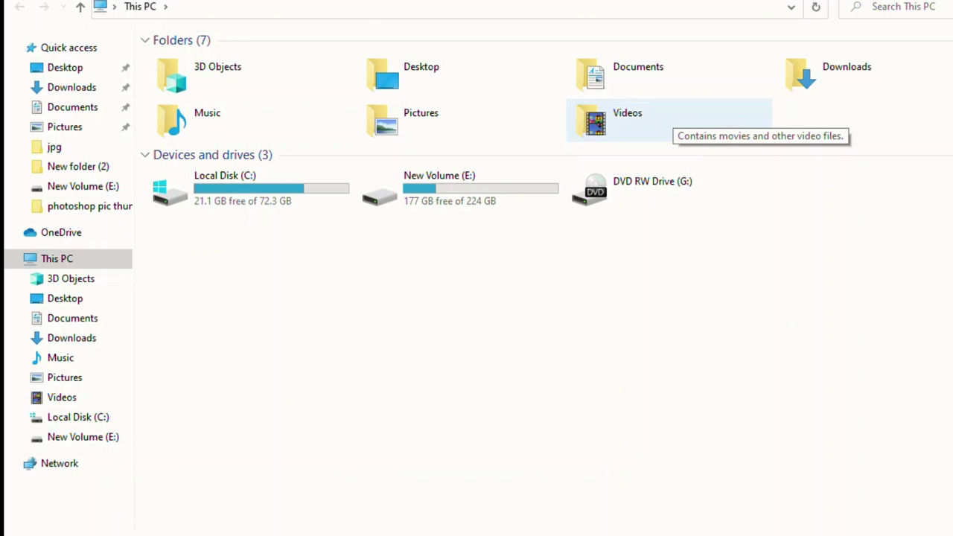
# Find and select the YouTube-logo-1-512x512-removebg-preview image on New Volume (E:)
pyautogui.doubleClick(439, 187)
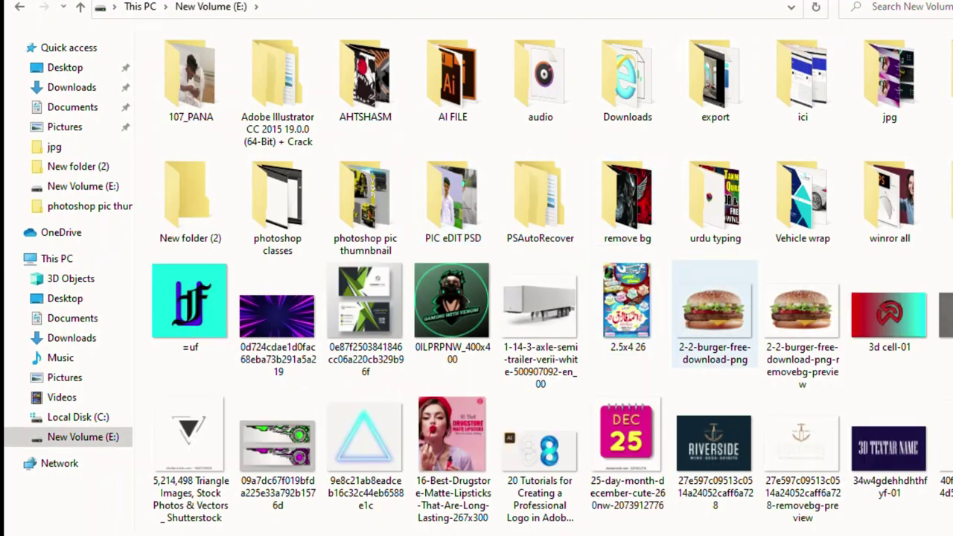
pyautogui.scroll(-5, 714, 316)
pyautogui.scroll(-5, 715, 316)
pyautogui.scroll(-5, 714, 316)
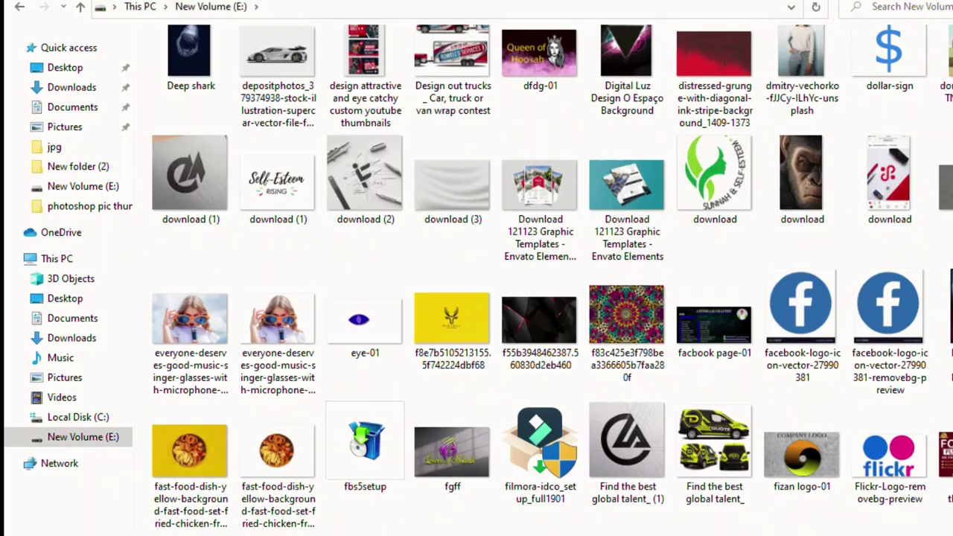
pyautogui.scroll(-5, 552, 201)
pyautogui.scroll(-5, 552, 200)
pyautogui.scroll(-5, 552, 201)
pyautogui.scroll(-5, 552, 201)
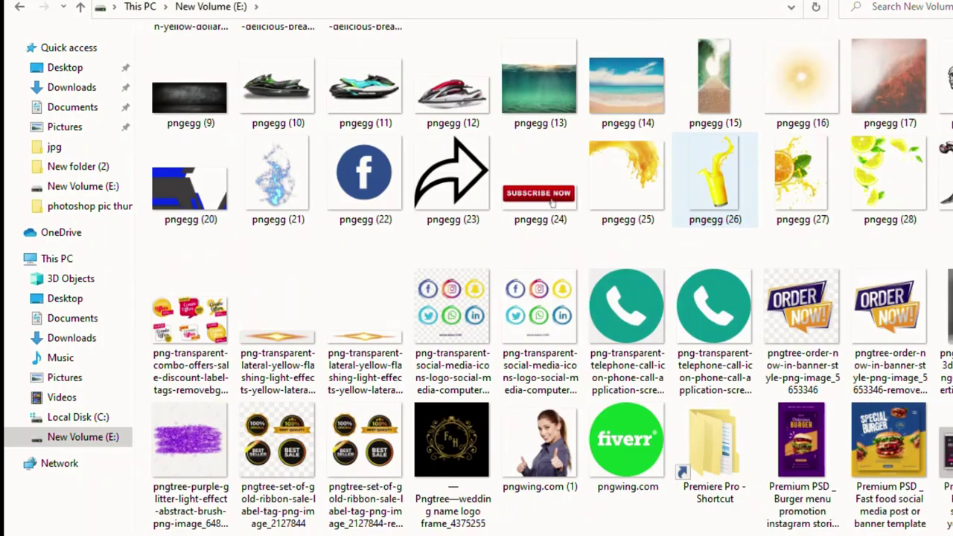
pyautogui.scroll(-4, 552, 201)
pyautogui.scroll(1, 552, 201)
pyautogui.scroll(3, 552, 201)
pyautogui.scroll(-4, 552, 201)
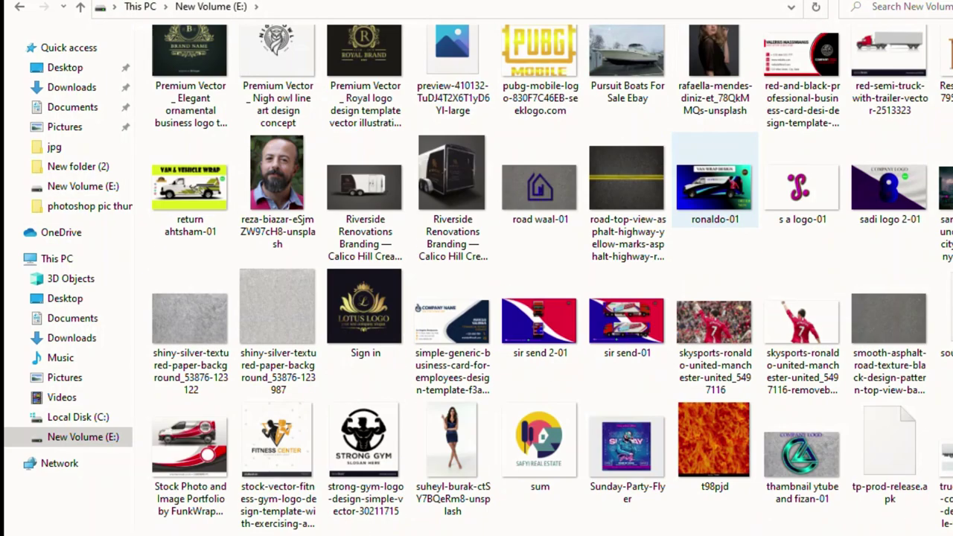
pyautogui.scroll(-2, 714, 179)
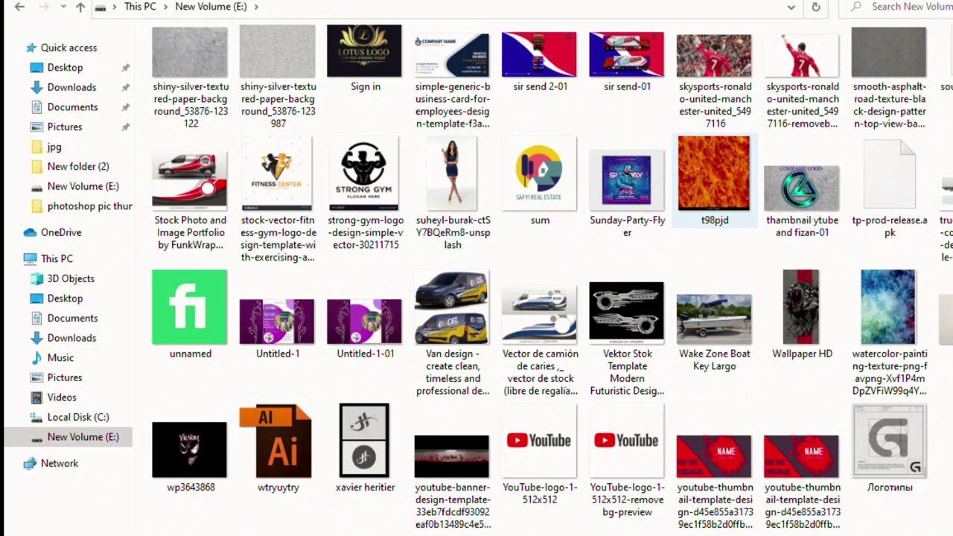
pyautogui.click(626, 454)
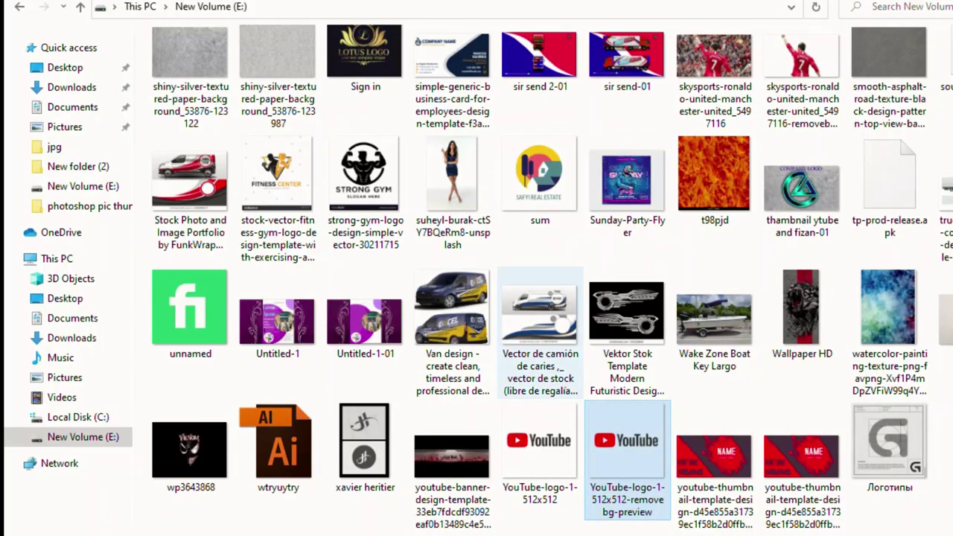
# Drag the YouTube logo onto the Photoshop canvas and dismiss the shortcut error
pyautogui.scroll(3, 553, 192)
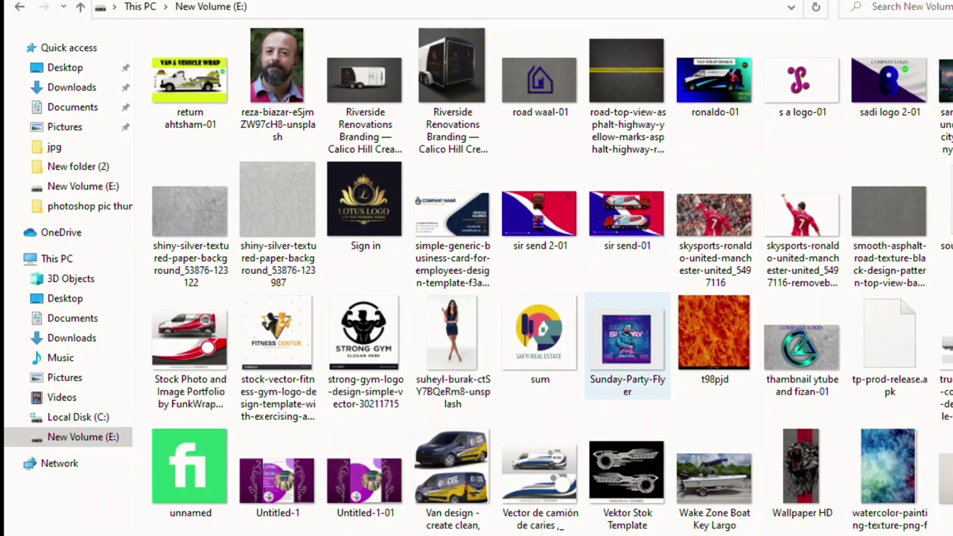
pyautogui.scroll(10, 553, 191)
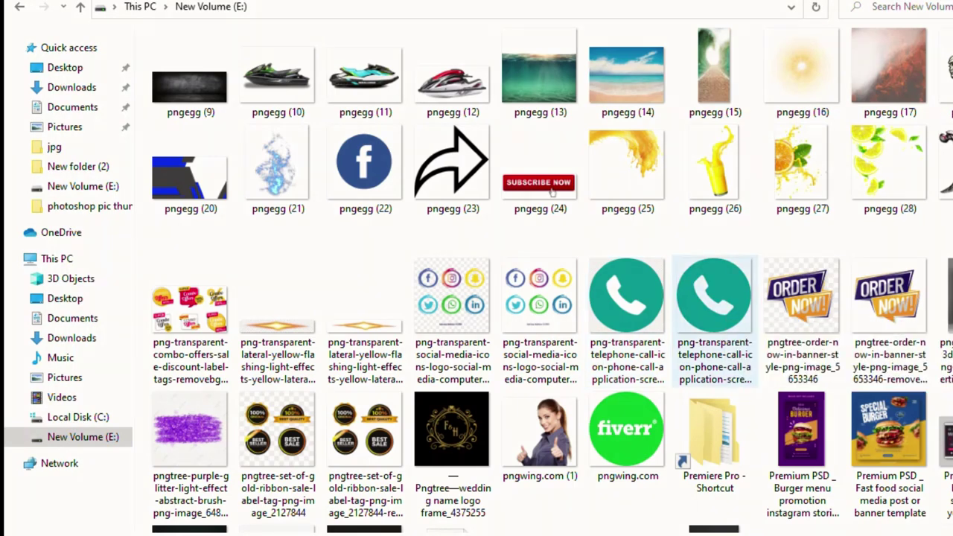
pyautogui.moveTo(713, 298)
pyautogui.mouseDown()
pyautogui.moveTo(413, 524)
pyautogui.moveTo(713, 439)
pyautogui.mouseUp()
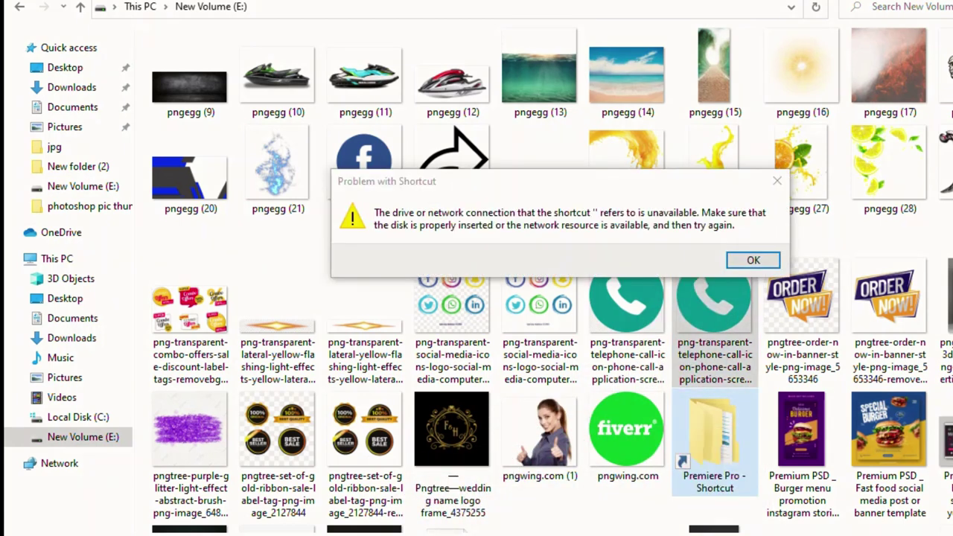
pyautogui.press('Return')
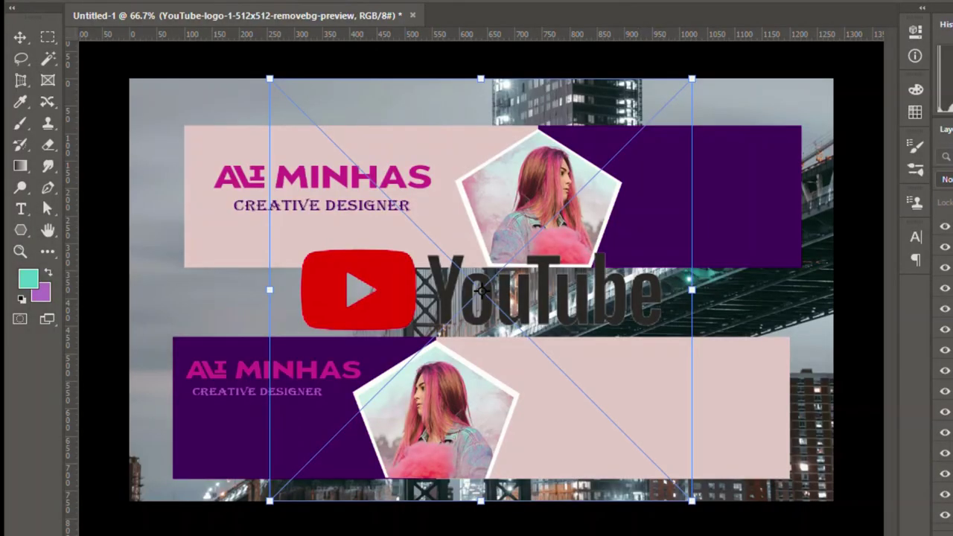
# Shrink the YouTube logo into the top banner's purple area and copy it to the lower banner
pyautogui.press('Return')
pyautogui.moveTo(547, 262)
pyautogui.mouseDown()
pyautogui.moveTo(628, 149)
pyautogui.moveTo(466, 310)
pyautogui.mouseUp()
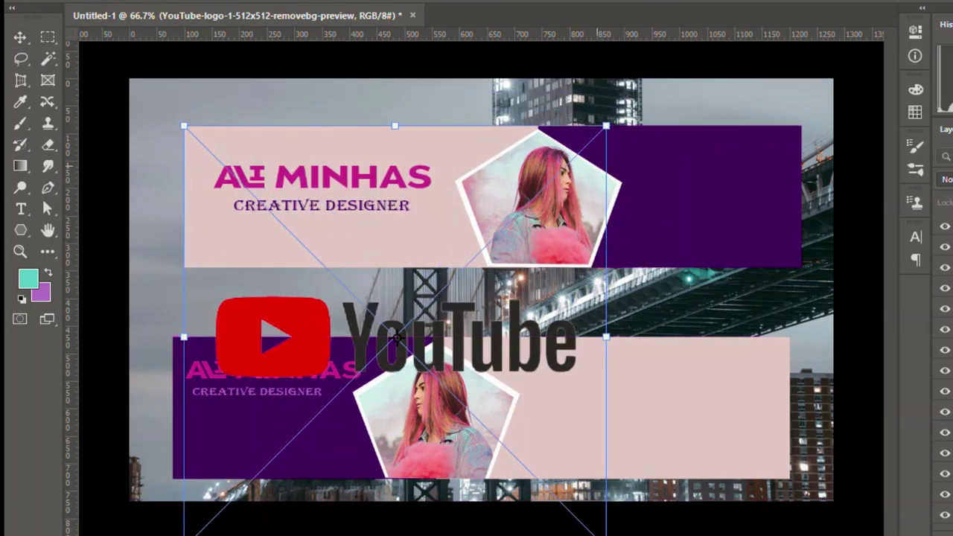
pyautogui.moveTo(607, 127); pyautogui.dragTo(372, 406)
pyautogui.moveTo(273, 469); pyautogui.dragTo(670, 197)
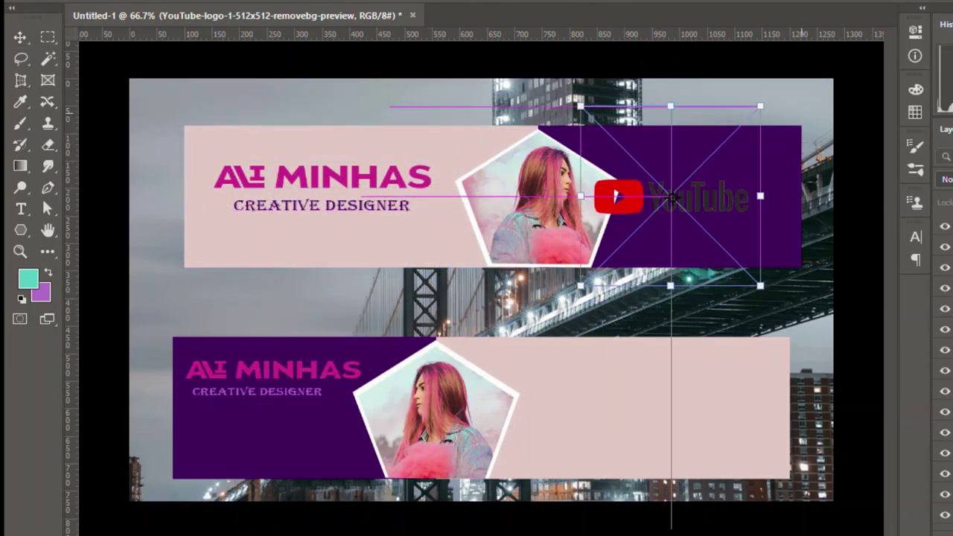
pyautogui.moveTo(580, 285); pyautogui.dragTo(636, 231)
pyautogui.moveTo(670, 186); pyautogui.dragTo(682, 186)
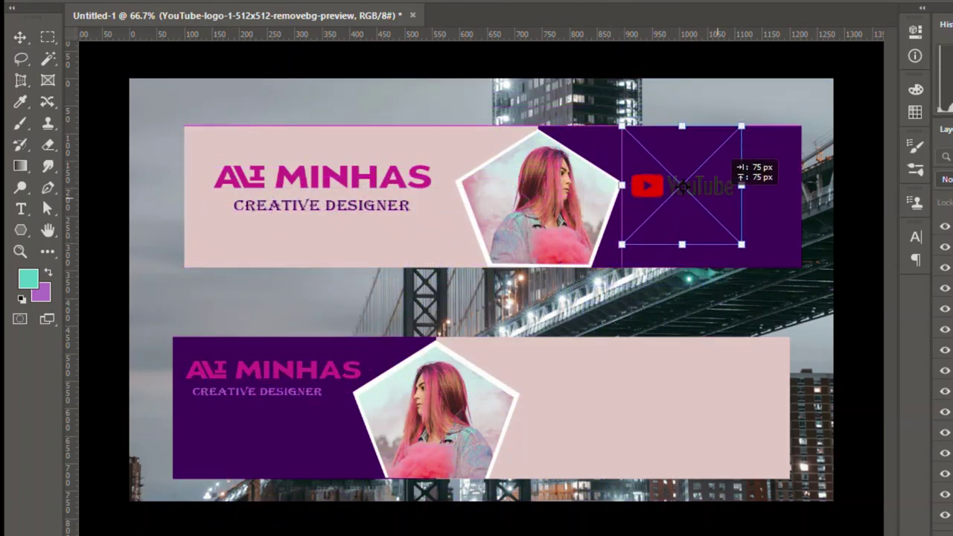
pyautogui.moveTo(740, 127); pyautogui.dragTo(697, 169)
pyautogui.moveTo(660, 206)
pyautogui.mouseDown()
pyautogui.moveTo(698, 188)
pyautogui.moveTo(689, 188)
pyautogui.mouseUp()
pyautogui.press('Return')
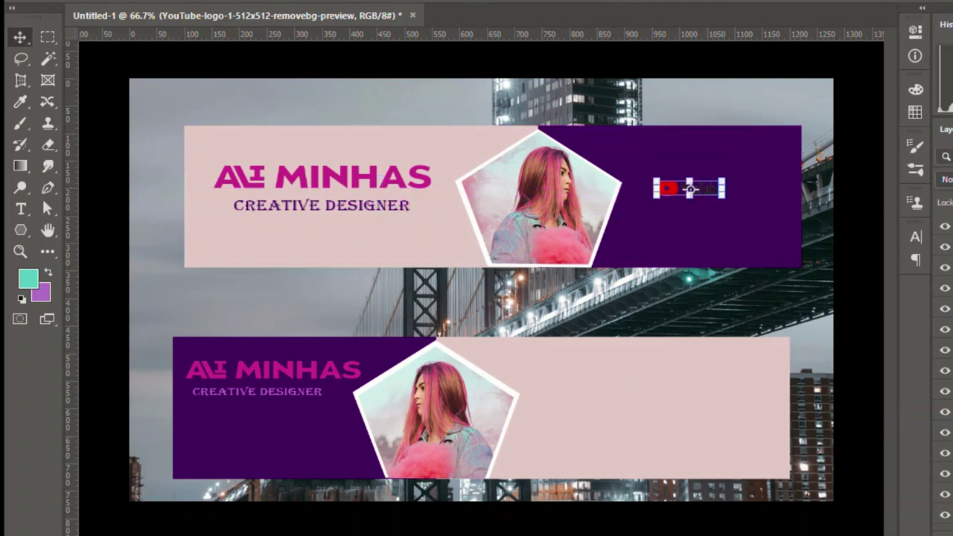
pyautogui.moveTo(689, 188); pyautogui.dragTo(583, 399)
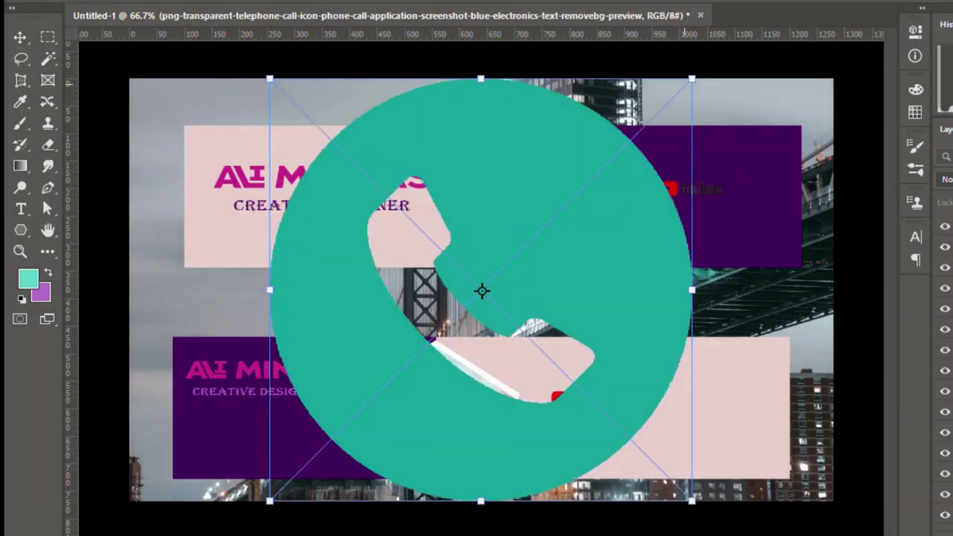
# Scale the teal phone icon to about 56 px beside the top YouTube logo
pyautogui.moveTo(687, 82); pyautogui.dragTo(388, 381)
pyautogui.moveTo(328, 441); pyautogui.dragTo(732, 206)
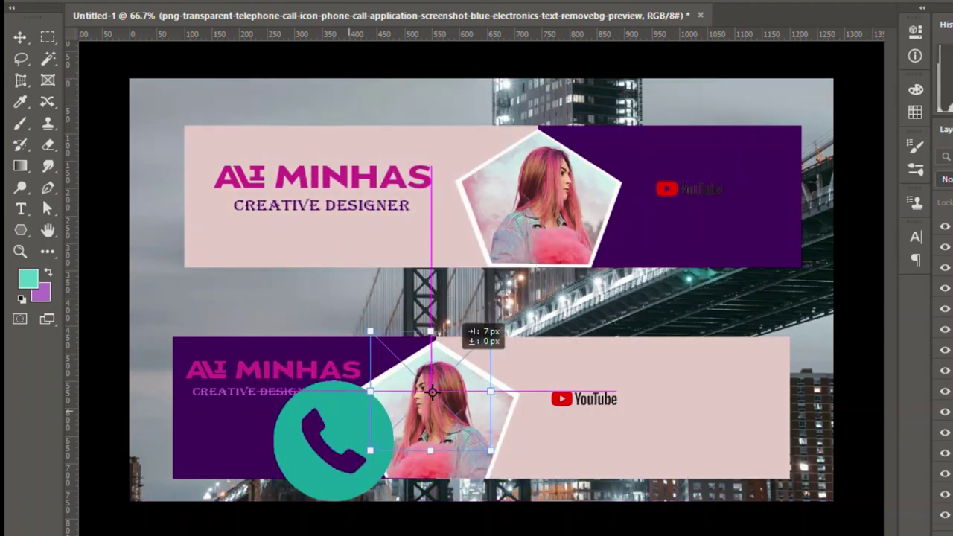
pyautogui.moveTo(790, 146); pyautogui.dragTo(731, 203)
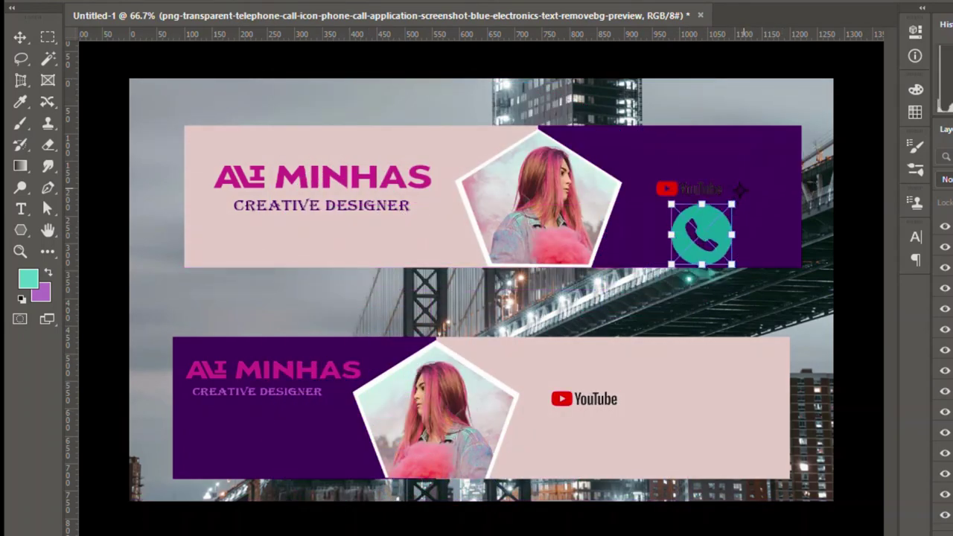
pyautogui.moveTo(701, 234); pyautogui.dragTo(748, 195)
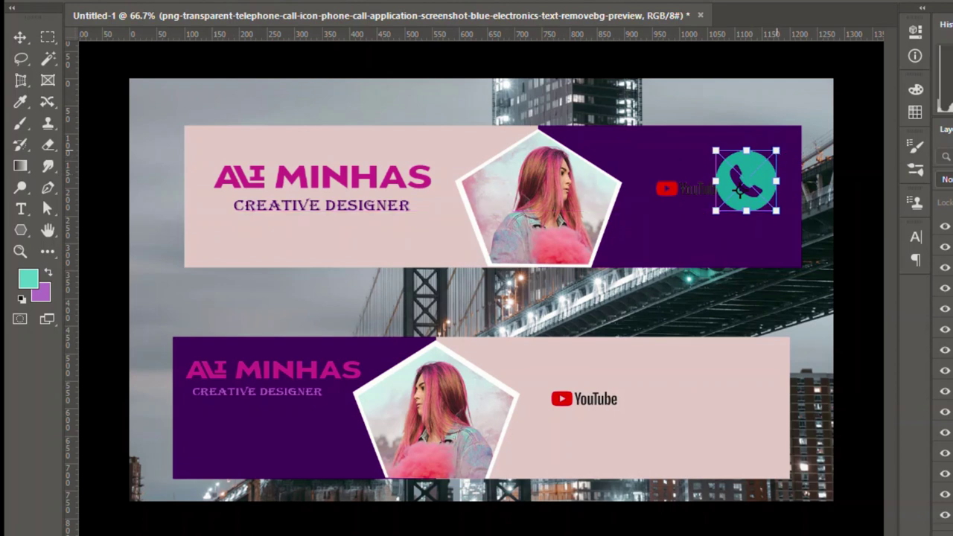
pyautogui.moveTo(782, 164)
pyautogui.mouseDown()
pyautogui.moveTo(748, 178)
pyautogui.moveTo(759, 186)
pyautogui.mouseUp()
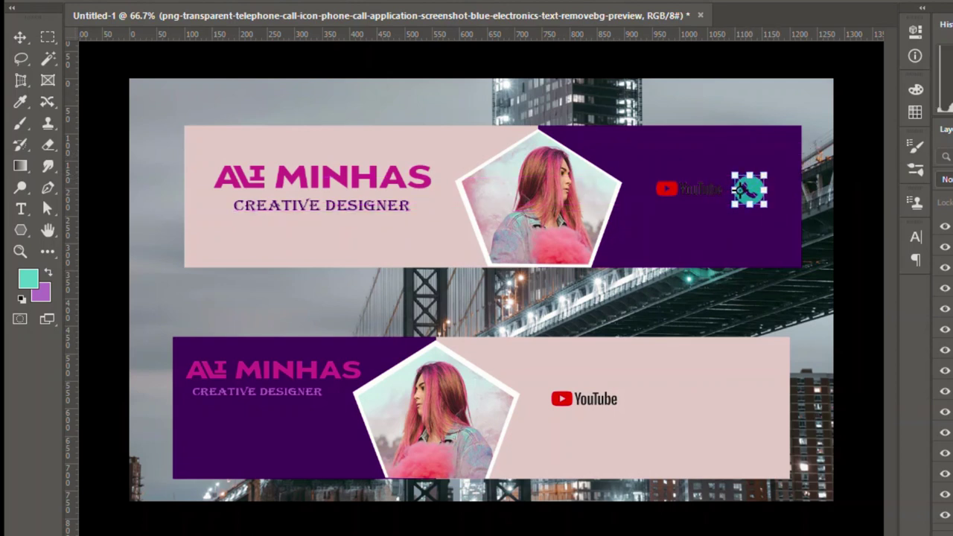
pyautogui.press('Return')
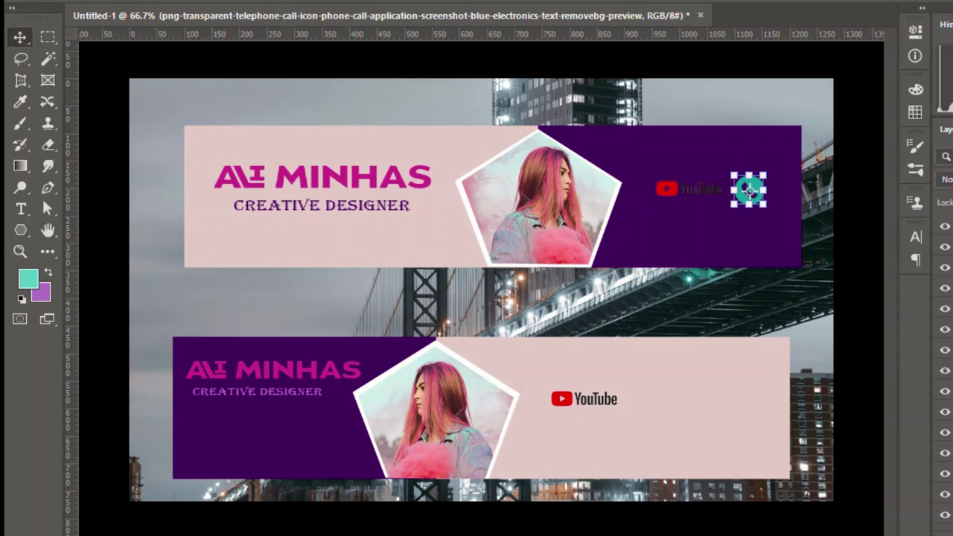
# Resize the top phone icon and copy it beside the lower YouTube logo
pyautogui.click(583, 400)
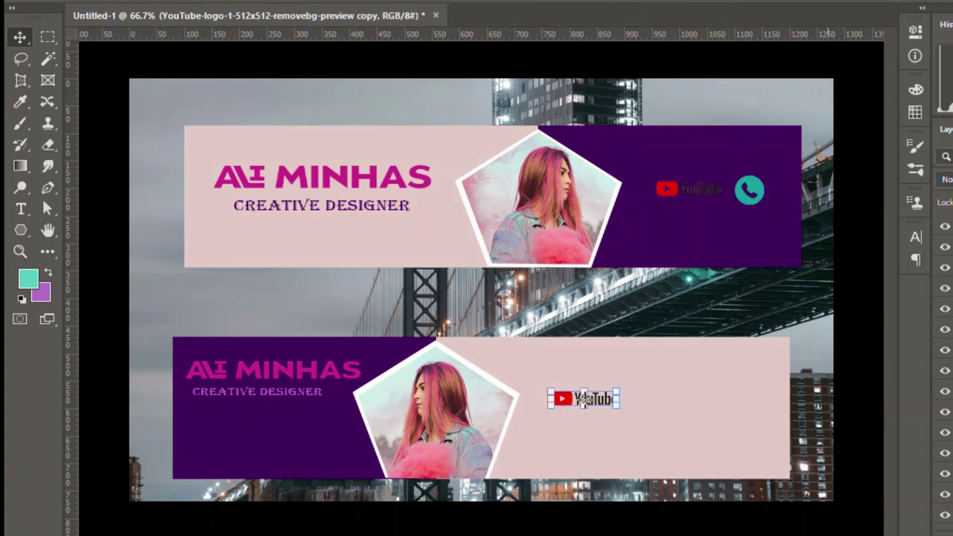
pyautogui.click(748, 191)
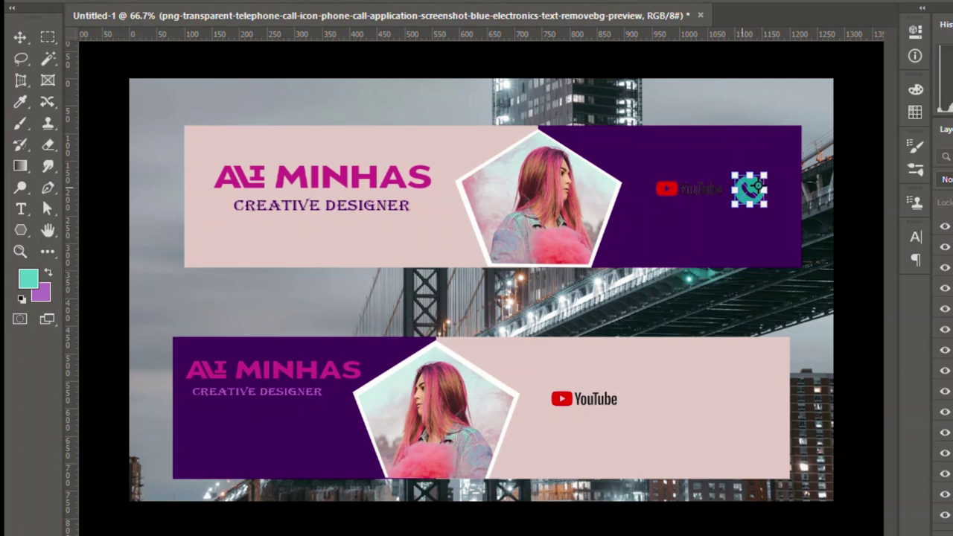
pyautogui.moveTo(757, 183)
pyautogui.mouseDown()
pyautogui.moveTo(722, 186)
pyautogui.moveTo(692, 244)
pyautogui.mouseUp()
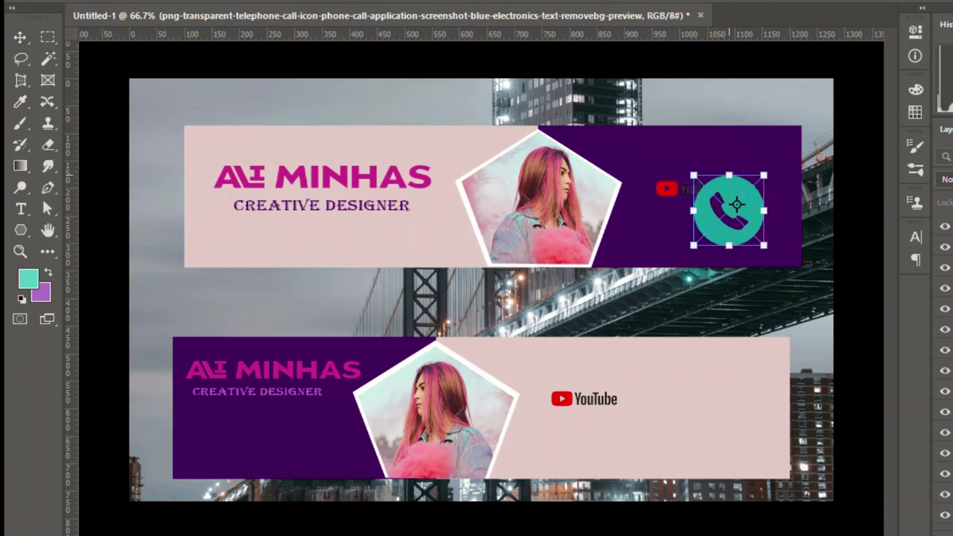
pyautogui.moveTo(736, 204); pyautogui.dragTo(711, 223)
pyautogui.press('Return')
pyautogui.moveTo(757, 171); pyautogui.dragTo(675, 387)
# Scale the upper phone icon down to about 111 px and copy it onto the lower banner
pyautogui.hotkey('ctrl', 't')
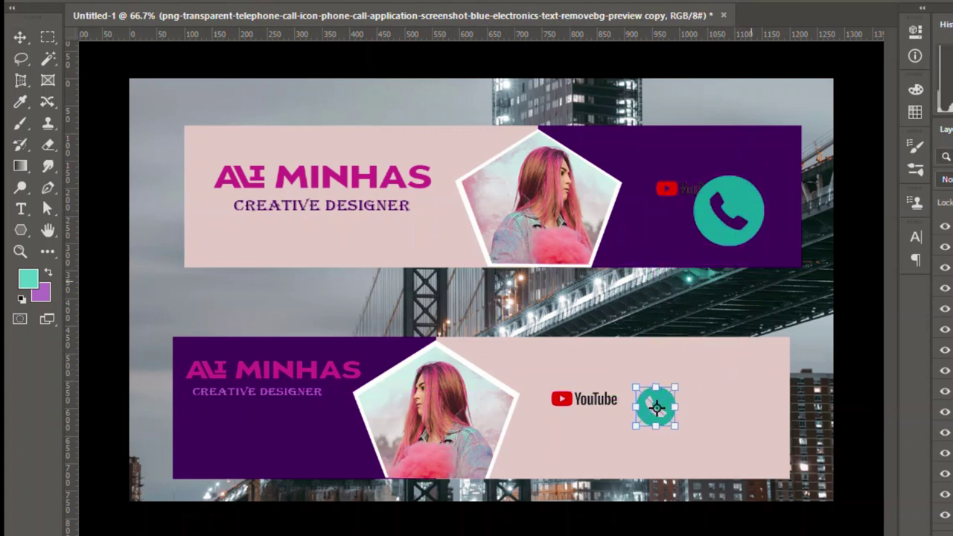
pyautogui.press('Return')
pyautogui.click(728, 211)
pyautogui.hotkey('ctrl', 't')
pyautogui.moveTo(763, 176)
pyautogui.mouseDown()
pyautogui.moveTo(740, 204)
pyautogui.moveTo(747, 188)
pyautogui.mouseUp()
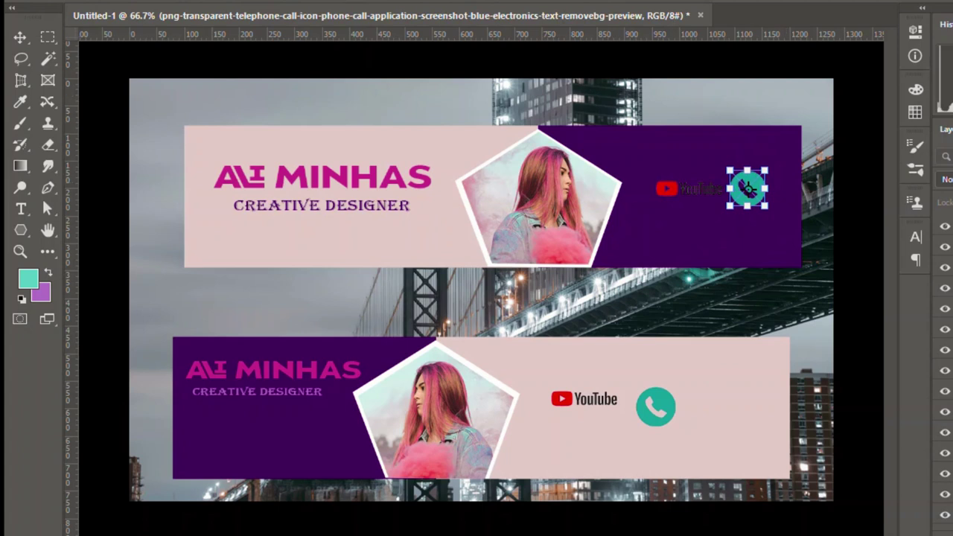
pyautogui.hotkey('ctrl', 't')
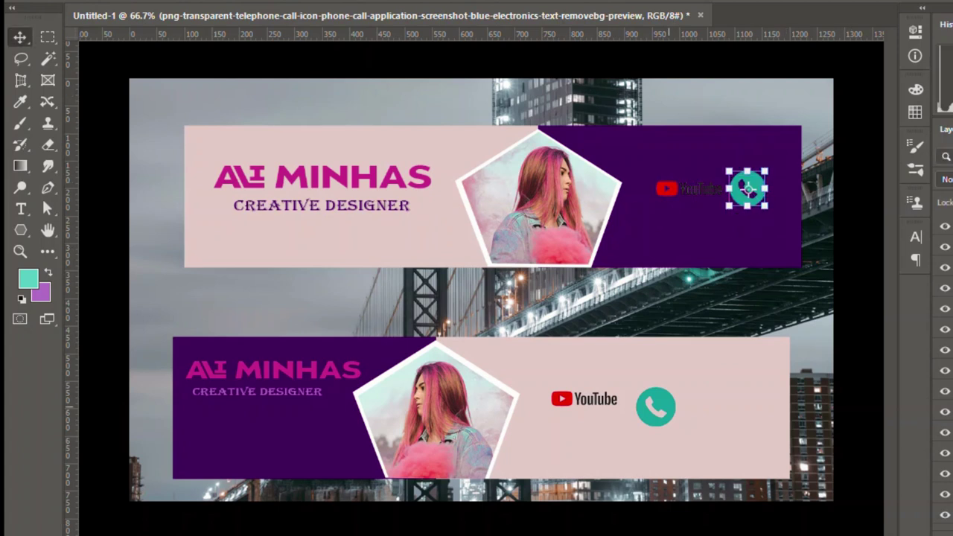
pyautogui.press('Return')
pyautogui.moveTo(747, 188); pyautogui.dragTo(640, 394)
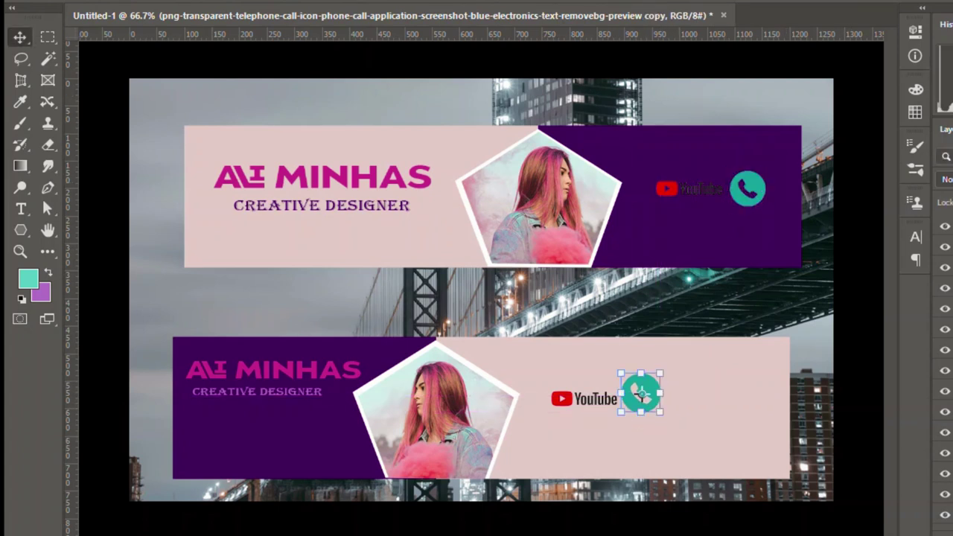
# With the Move tool, select the phone icons, CREATIVE DESIGNER text and upper pink rectangle in turn
pyautogui.click(661, 192)
pyautogui.click(747, 186)
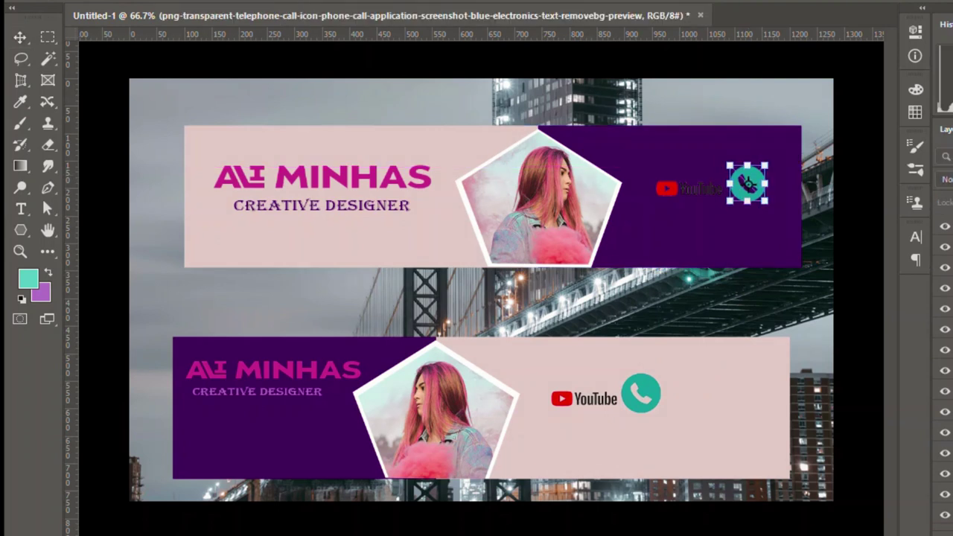
pyautogui.press('v')
pyautogui.click(323, 206)
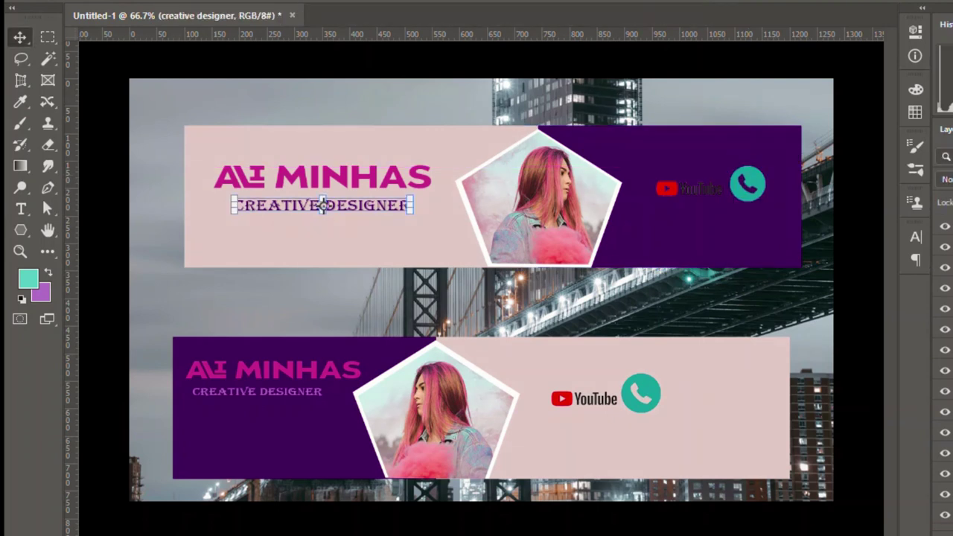
pyautogui.click(640, 394)
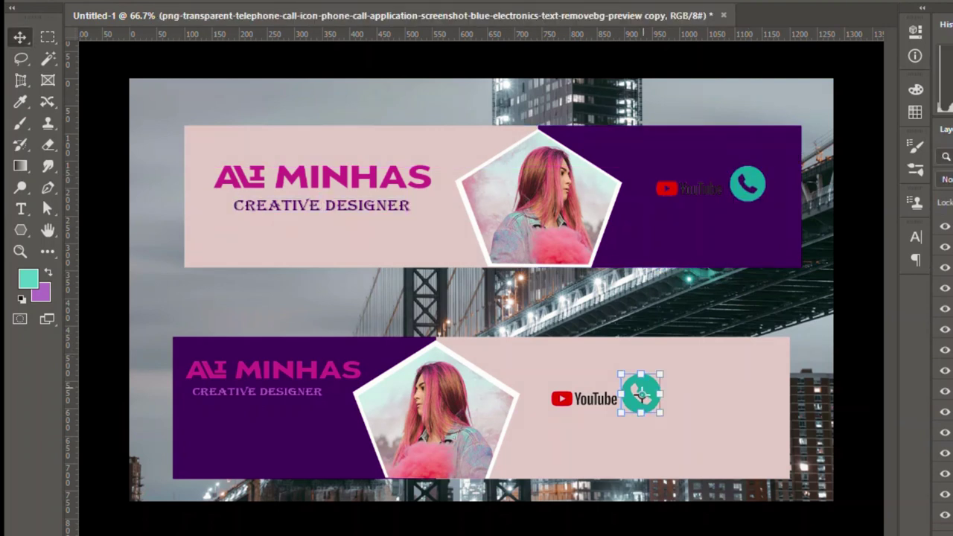
pyautogui.click(359, 196)
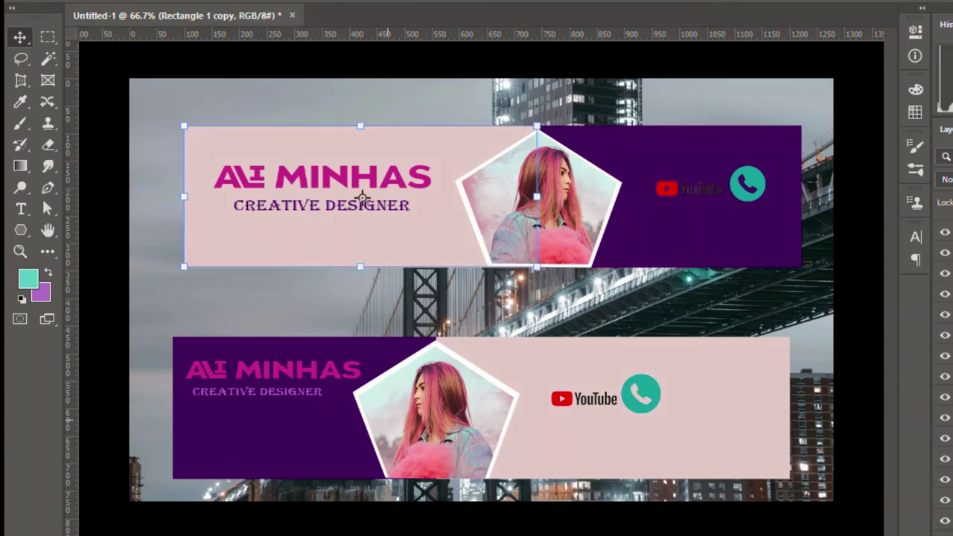
# Return to File Explorer and locate the png-transparent social-media icons image on New Volume (E:)
pyautogui.hotkey('alt', 'Tab')
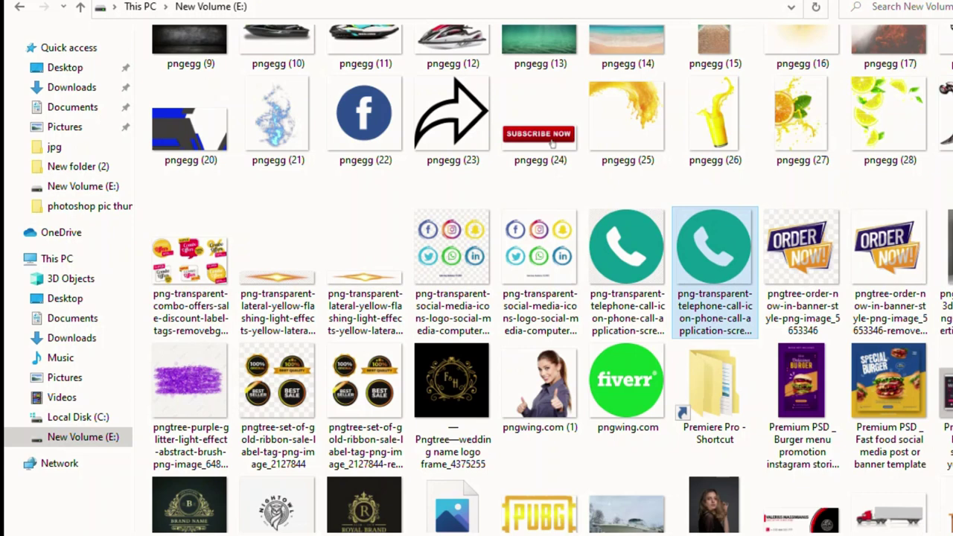
pyautogui.moveTo(714, 253); pyautogui.dragTo(802, 513)
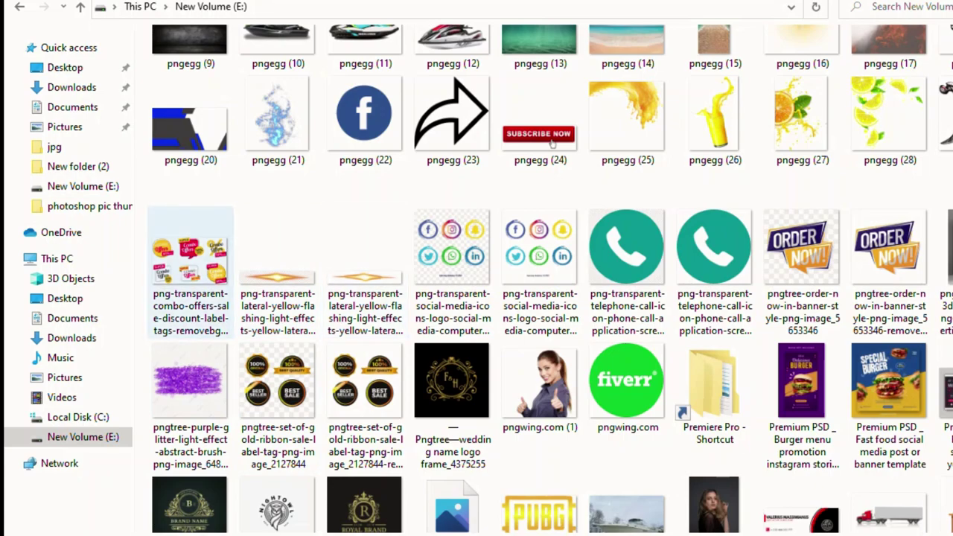
pyautogui.scroll(4, 889, 224)
pyautogui.scroll(4, 889, 224)
pyautogui.scroll(4, 889, 223)
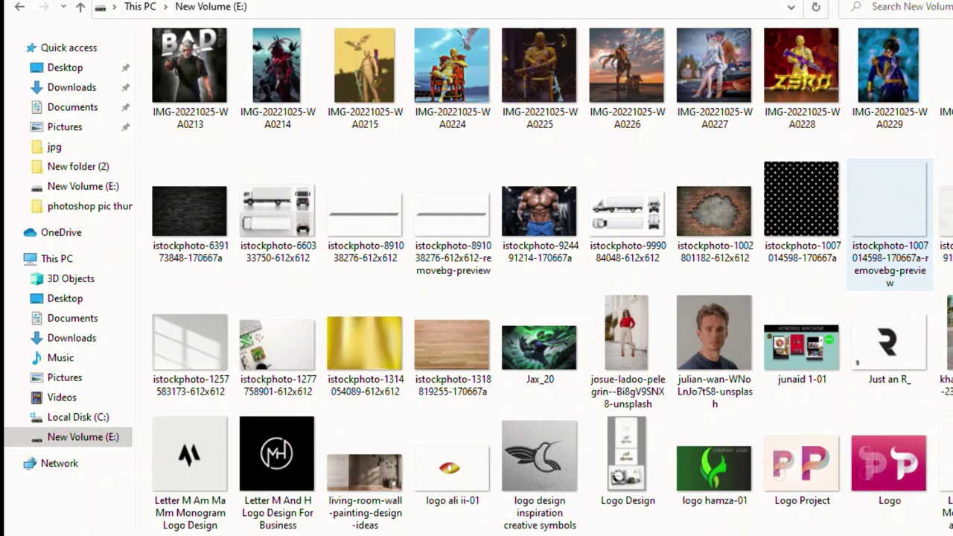
pyautogui.scroll(-3, 889, 223)
pyautogui.scroll(-5, 890, 327)
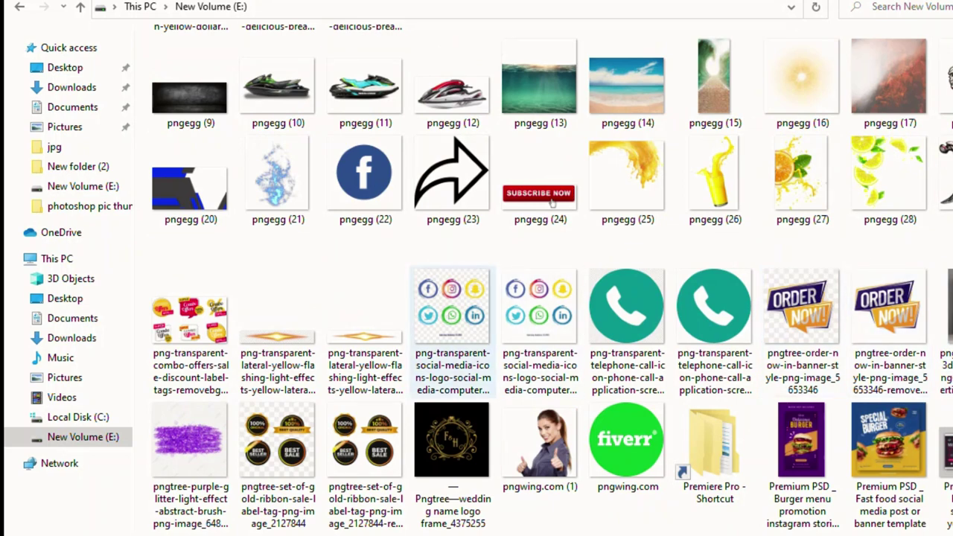
# Place the social-media icons image, scaled onto the upper banner's purple panel under the YouTube logo
pyautogui.moveTo(540, 312); pyautogui.dragTo(781, 521)
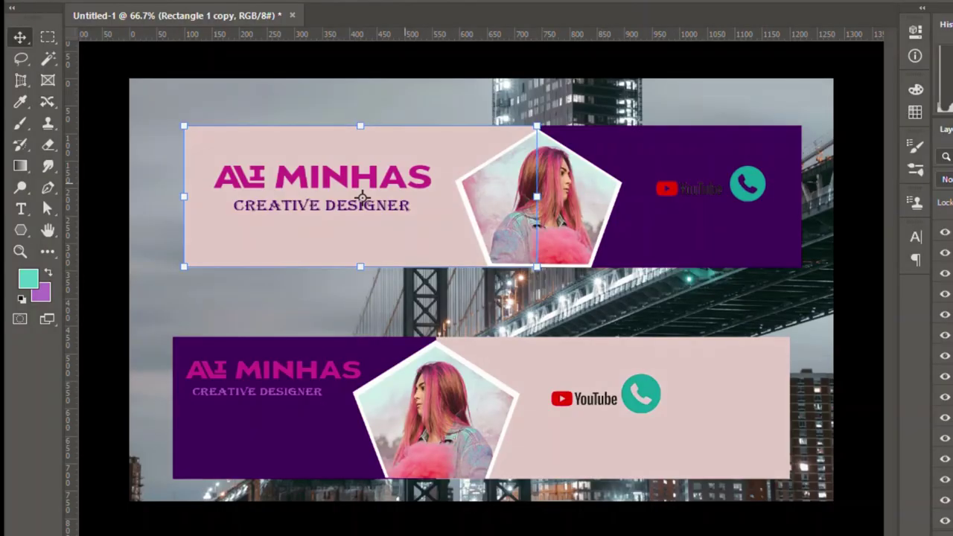
pyautogui.moveTo(362, 196); pyautogui.dragTo(482, 290)
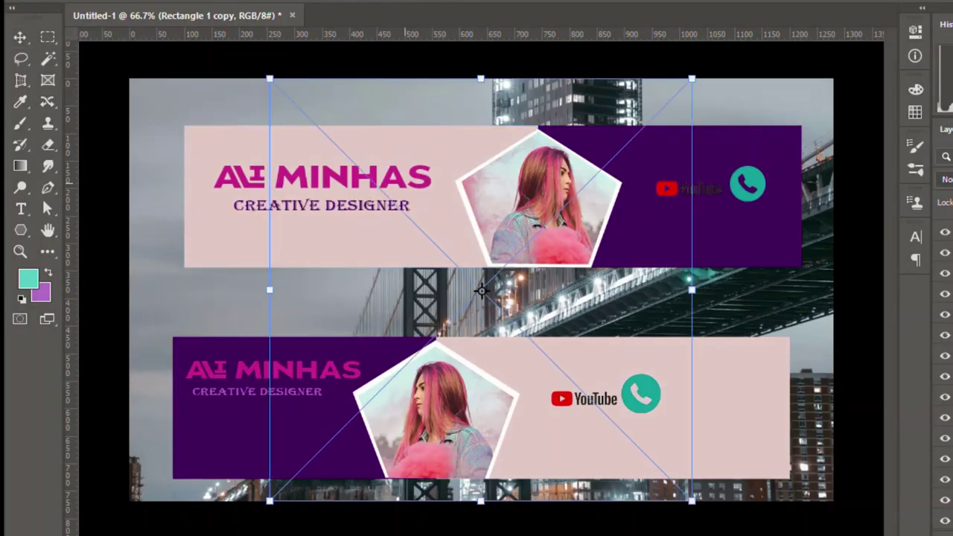
pyautogui.moveTo(691, 78); pyautogui.dragTo(457, 312)
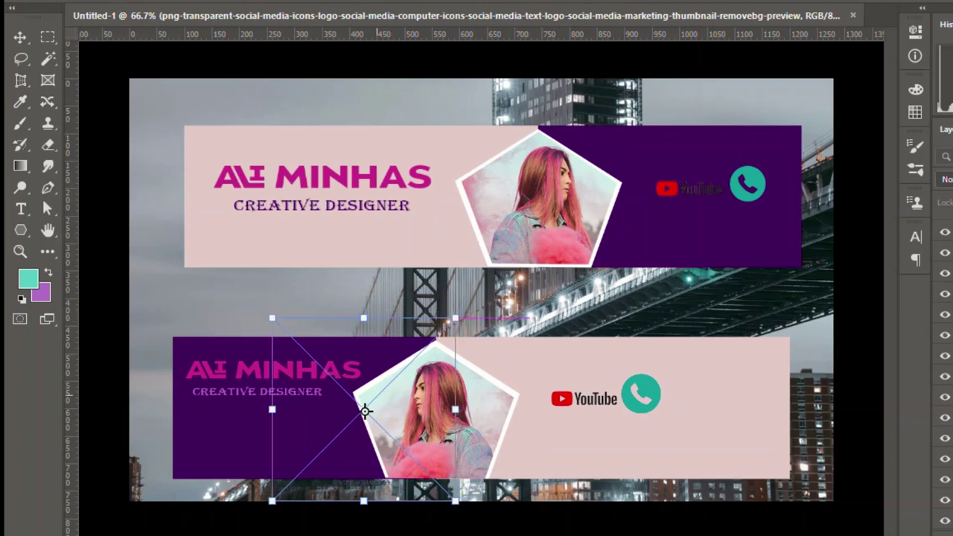
pyautogui.moveTo(365, 407); pyautogui.dragTo(547, 238)
pyautogui.moveTo(637, 146)
pyautogui.mouseDown()
pyautogui.moveTo(514, 245)
pyautogui.moveTo(704, 218)
pyautogui.mouseUp()
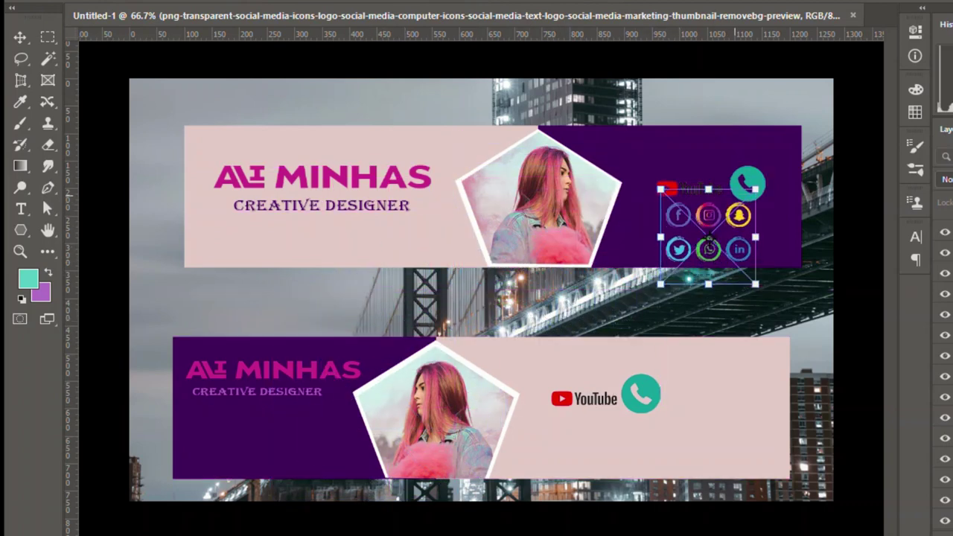
pyautogui.moveTo(756, 189); pyautogui.dragTo(746, 196)
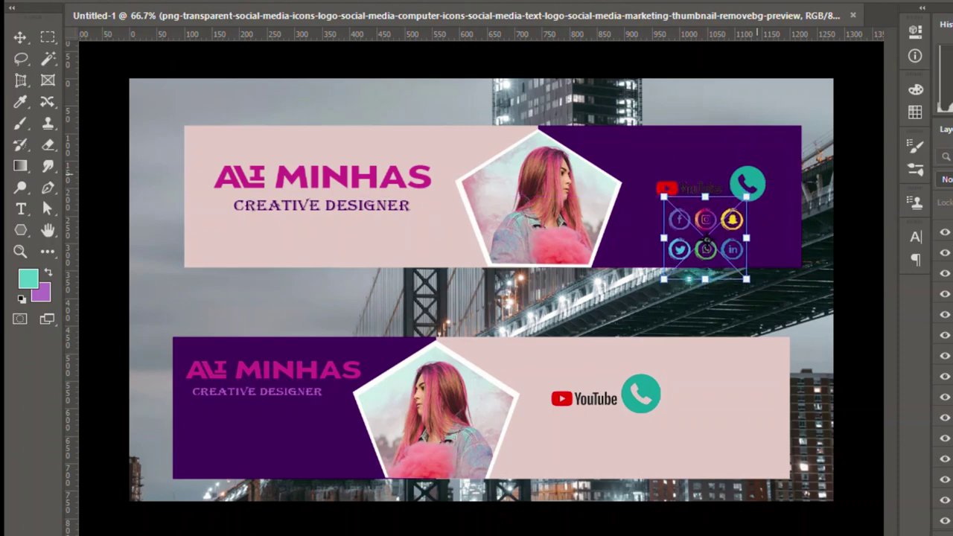
pyautogui.press('Return')
# Delete the phone icons from both banners and select the social icons
pyautogui.click(747, 183)
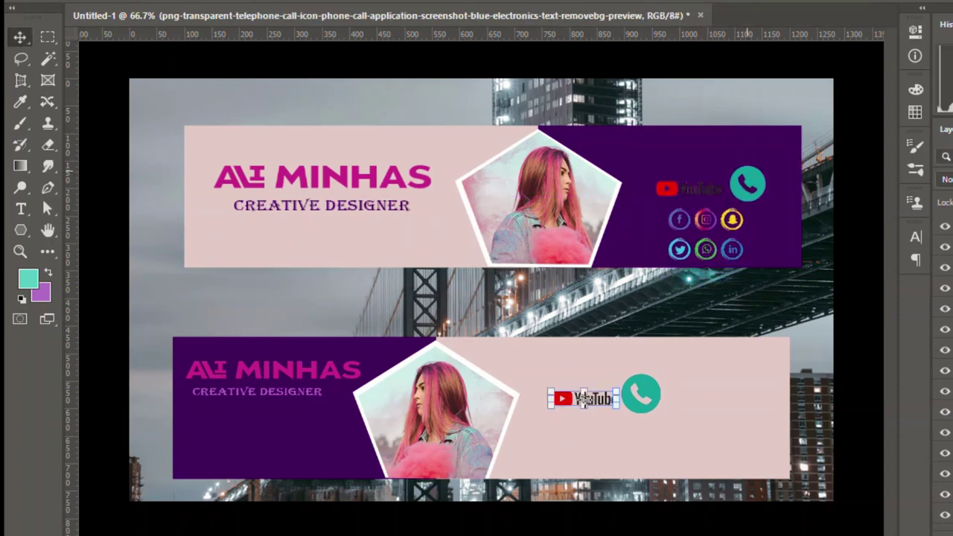
pyautogui.press('Delete')
pyautogui.click(640, 393)
pyautogui.press('Delete')
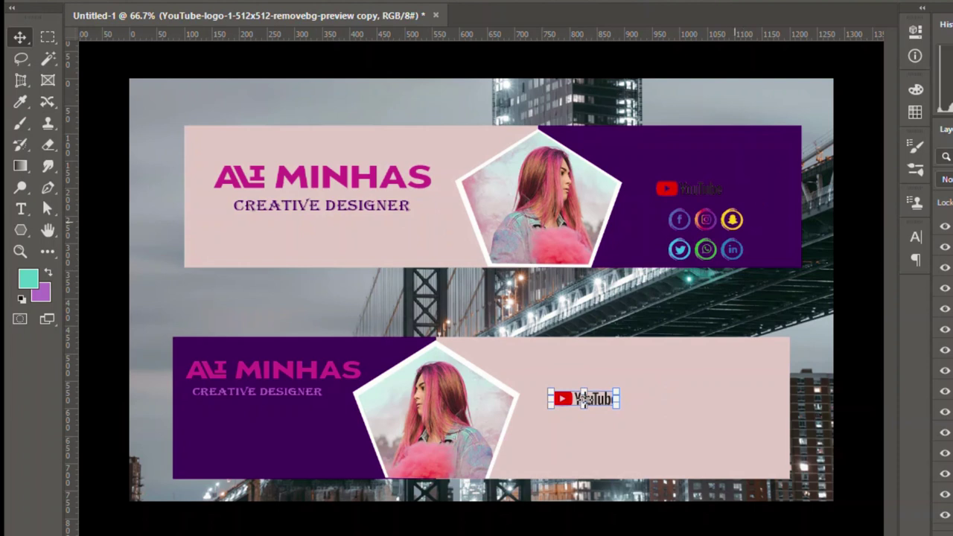
pyautogui.click(707, 241)
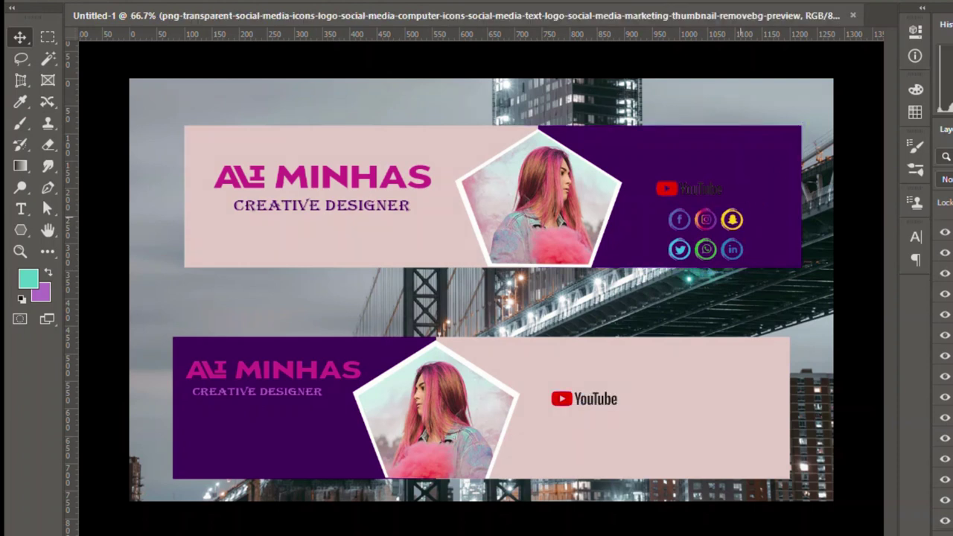
# Shift the social icons right and up within the upper banner's purple panel
pyautogui.moveTo(679, 196)
pyautogui.mouseDown()
pyautogui.moveTo(689, 182)
pyautogui.moveTo(678, 196)
pyautogui.mouseUp()
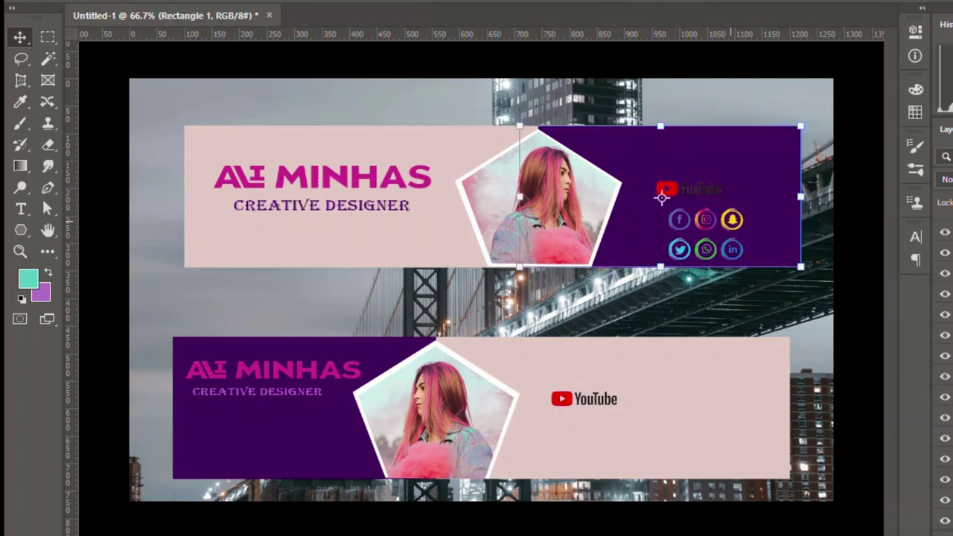
pyautogui.moveTo(741, 186); pyautogui.dragTo(777, 153)
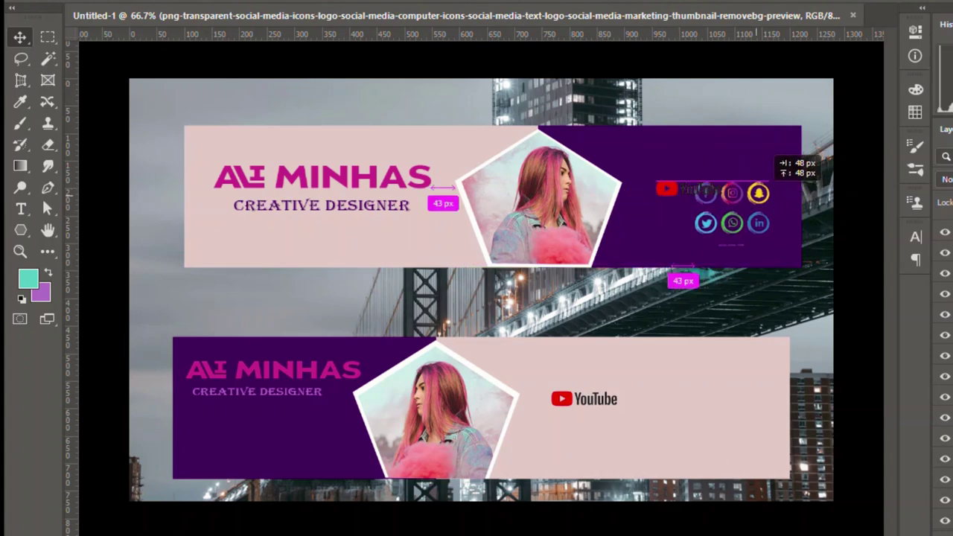
pyautogui.moveTo(743, 209); pyautogui.dragTo(753, 200)
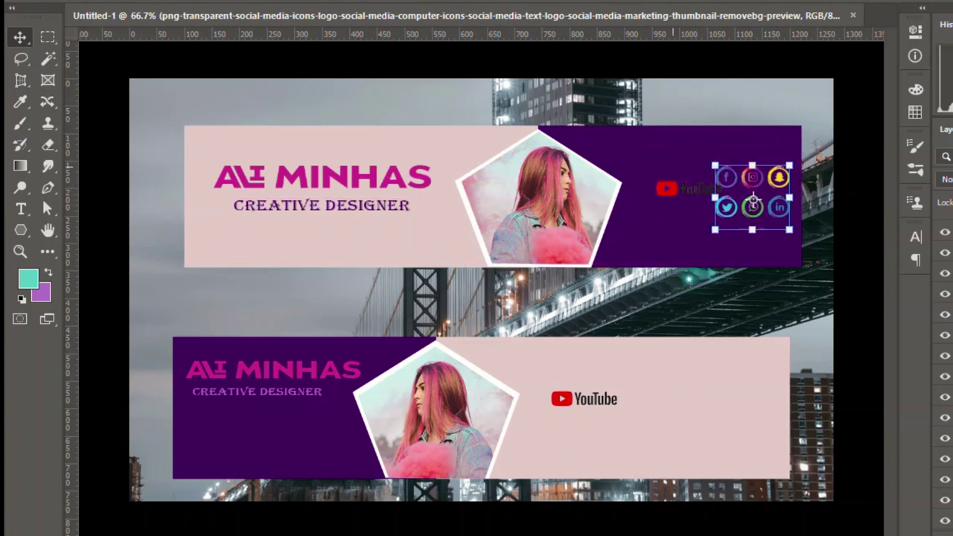
# Enlarge the upper banner's YouTube logo and reposition it up and left
pyautogui.click(661, 188)
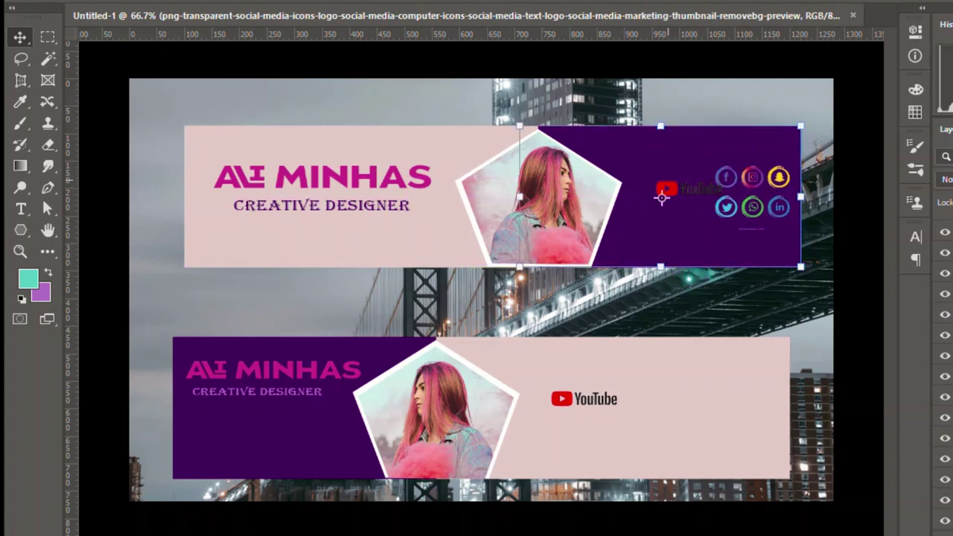
pyautogui.click(665, 189)
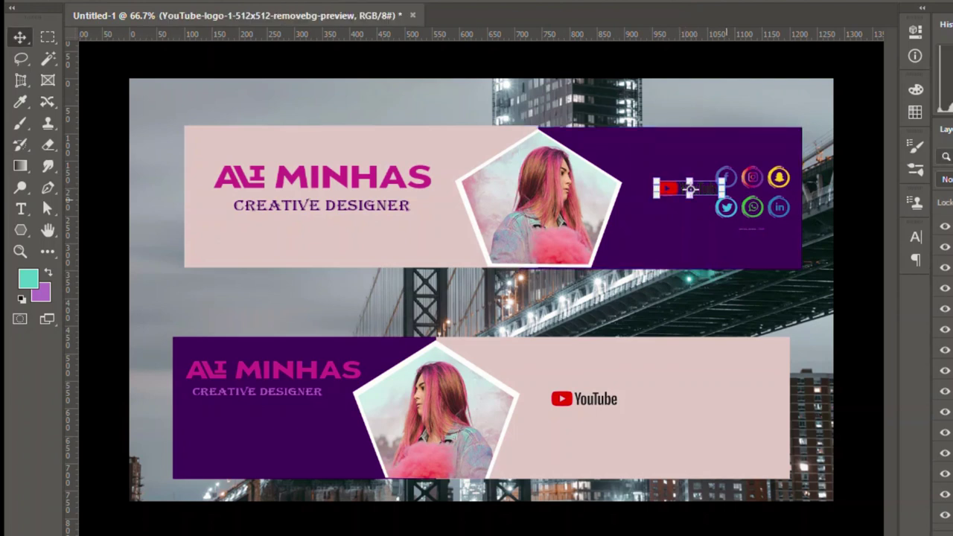
pyautogui.moveTo(689, 189); pyautogui.dragTo(691, 167)
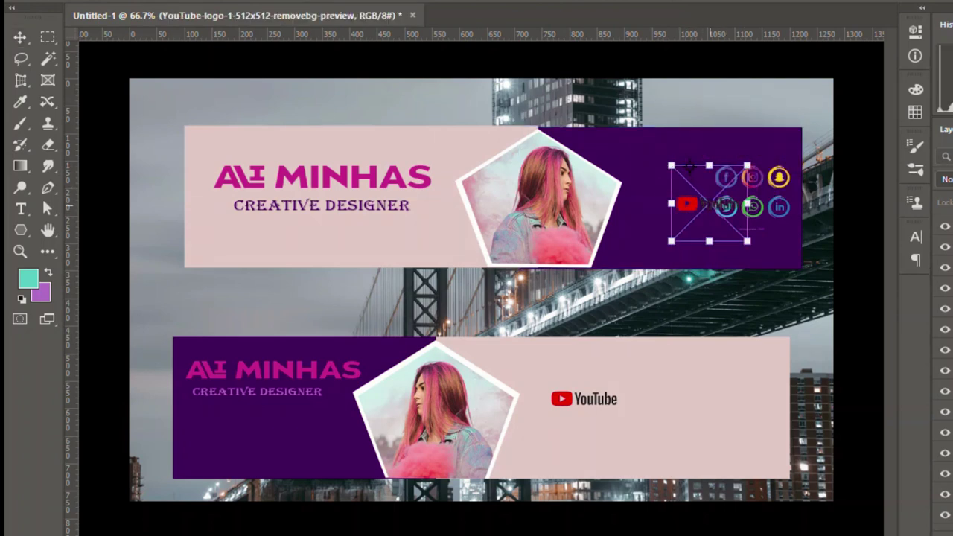
pyautogui.moveTo(726, 204)
pyautogui.mouseDown()
pyautogui.moveTo(688, 166)
pyautogui.moveTo(685, 185)
pyautogui.moveTo(783, 195)
pyautogui.mouseUp()
pyautogui.click(661, 198)
pyautogui.click(685, 185)
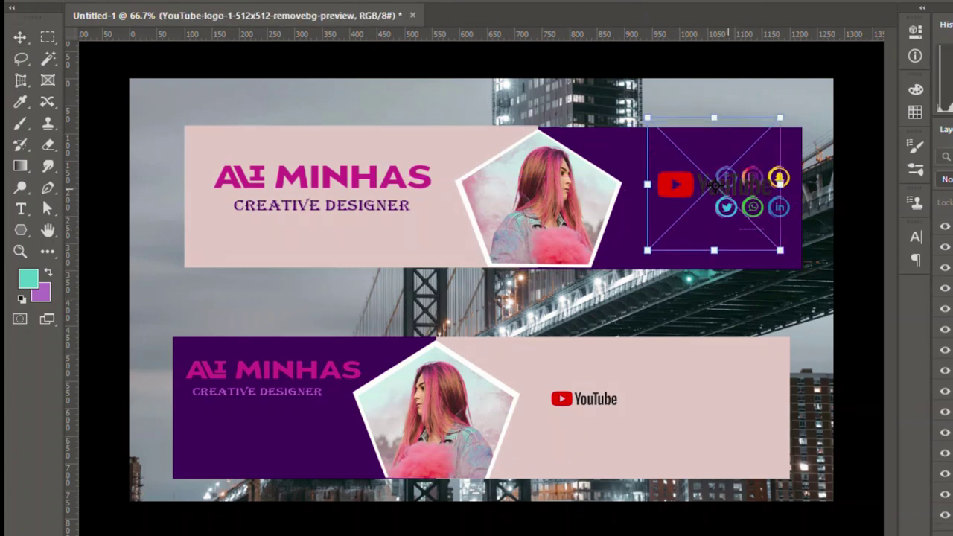
# Place the upper YouTube logo above the social icons, aligning the icons beneath it
pyautogui.moveTo(715, 185); pyautogui.dragTo(680, 158)
pyautogui.press('Return')
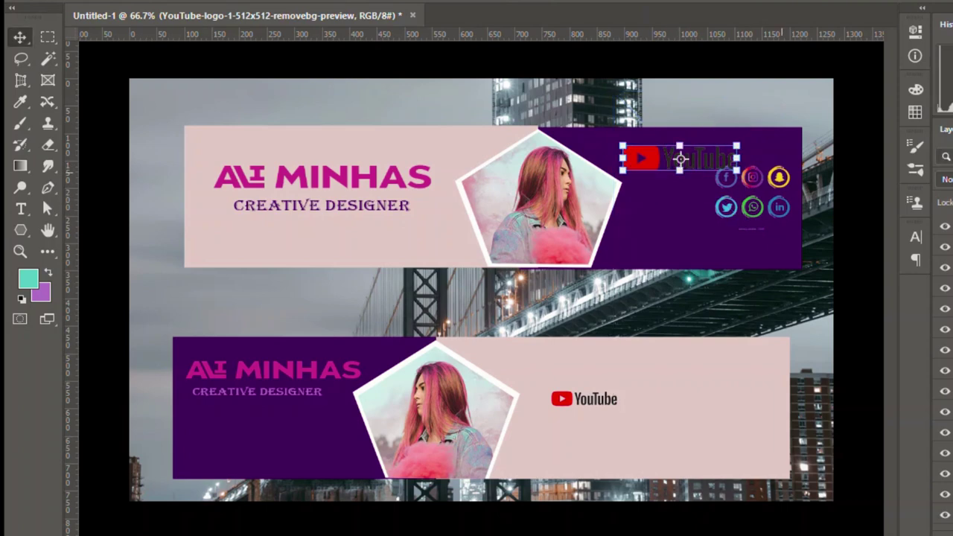
pyautogui.click(753, 198)
pyautogui.moveTo(750, 139); pyautogui.dragTo(692, 153)
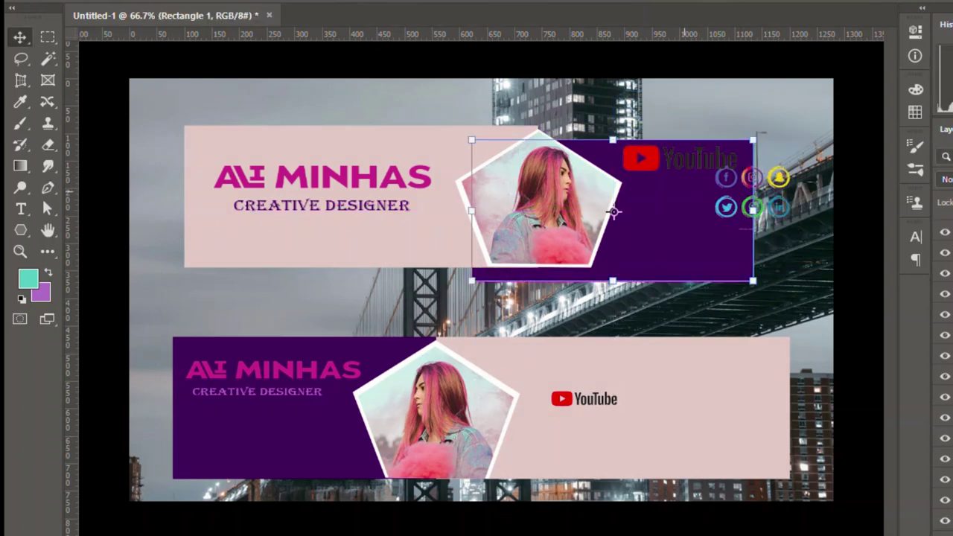
pyautogui.moveTo(613, 209); pyautogui.dragTo(661, 200)
pyautogui.click(752, 201)
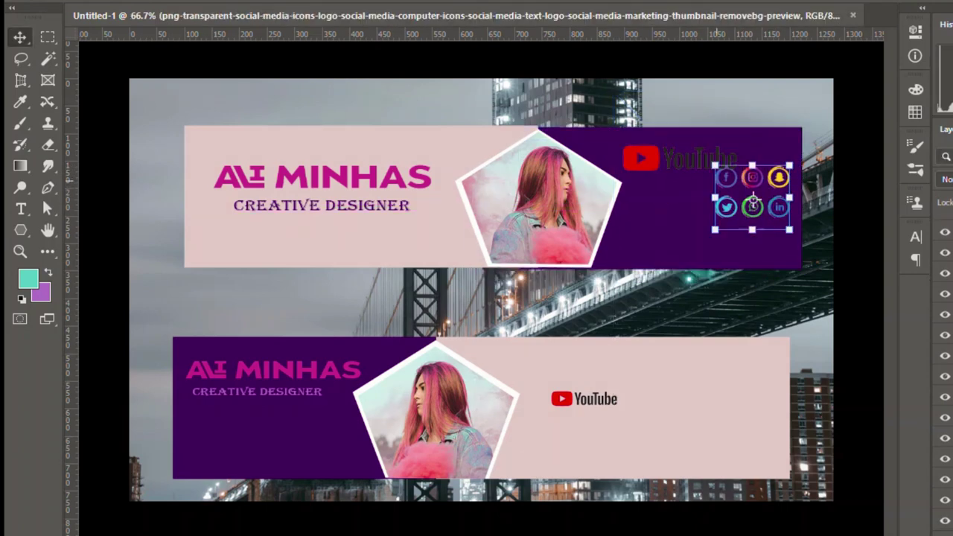
pyautogui.moveTo(752, 197); pyautogui.dragTo(729, 200)
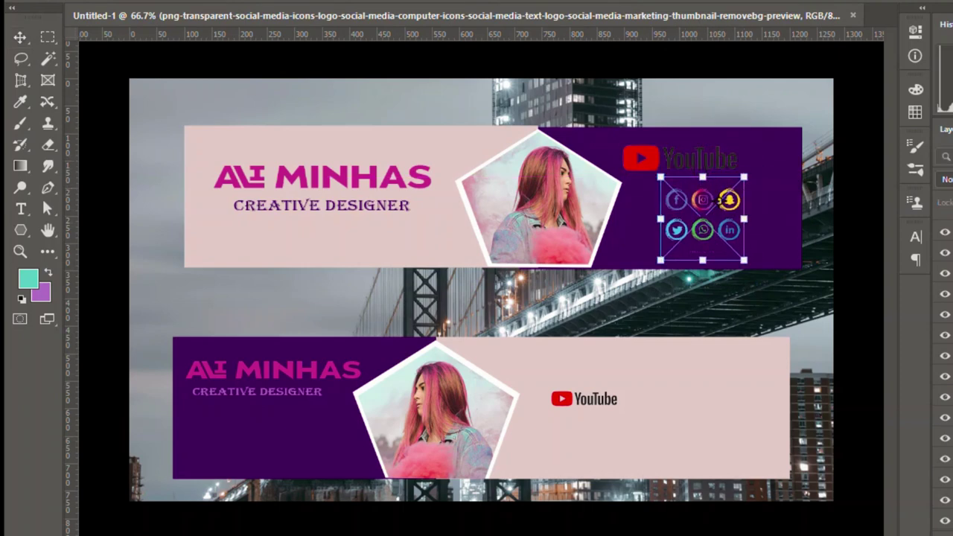
pyautogui.moveTo(663, 198)
pyautogui.mouseDown()
pyautogui.moveTo(685, 200)
pyautogui.moveTo(661, 200)
pyautogui.mouseUp()
# Centre the upper YouTube logo over the social icon grid, then deselect
pyautogui.moveTo(681, 157); pyautogui.dragTo(703, 157)
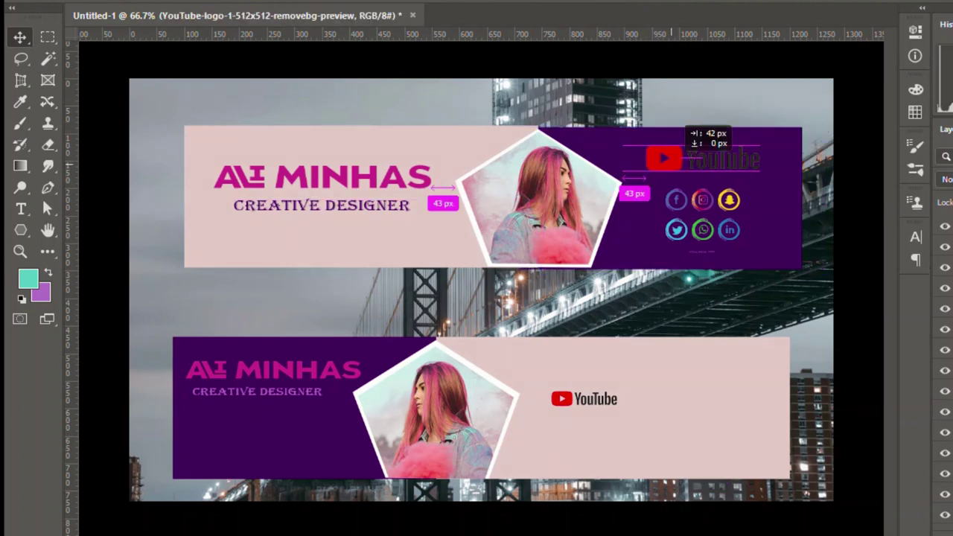
pyautogui.click(702, 181)
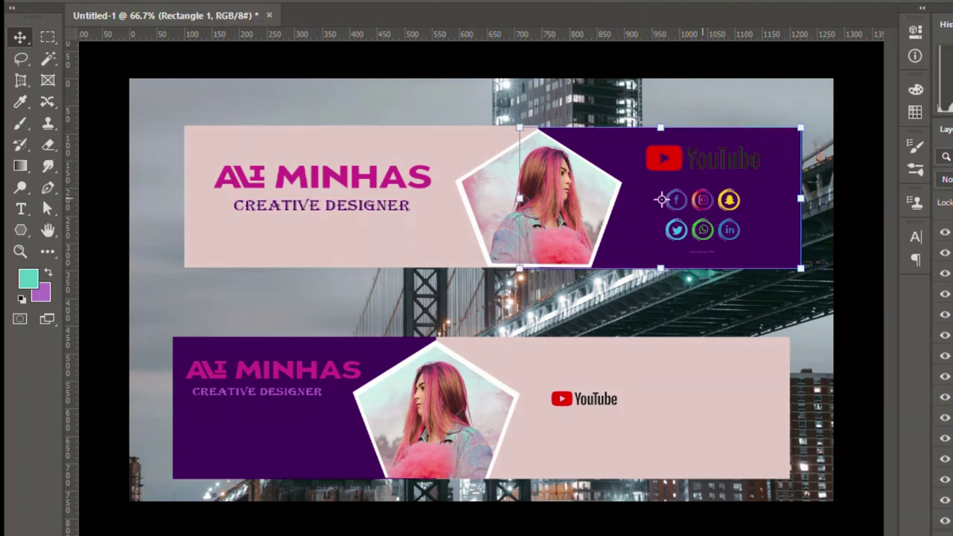
pyautogui.click(702, 223)
pyautogui.click(472, 92)
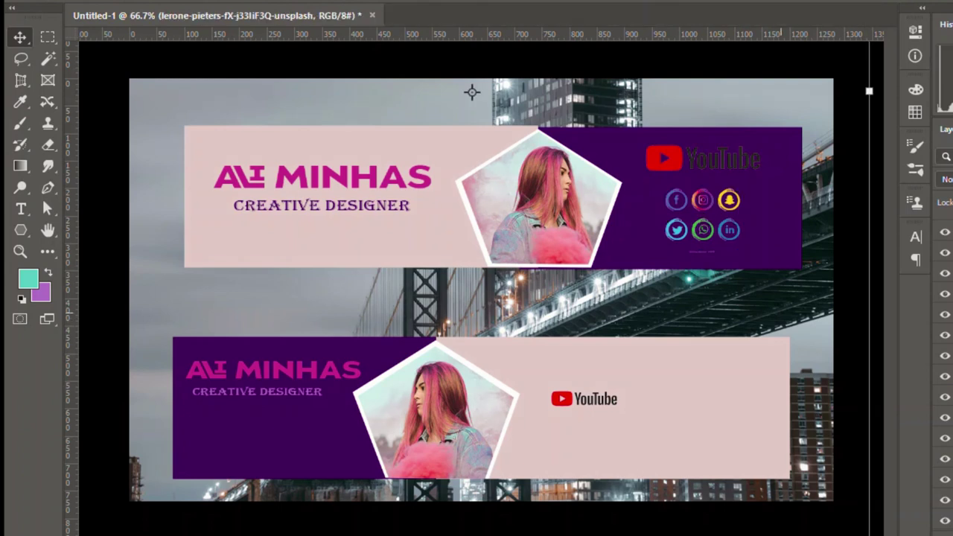
pyautogui.click(702, 216)
# Move the lower banner's YouTube logo up and right and enlarge it within the pink panel
pyautogui.click(588, 398)
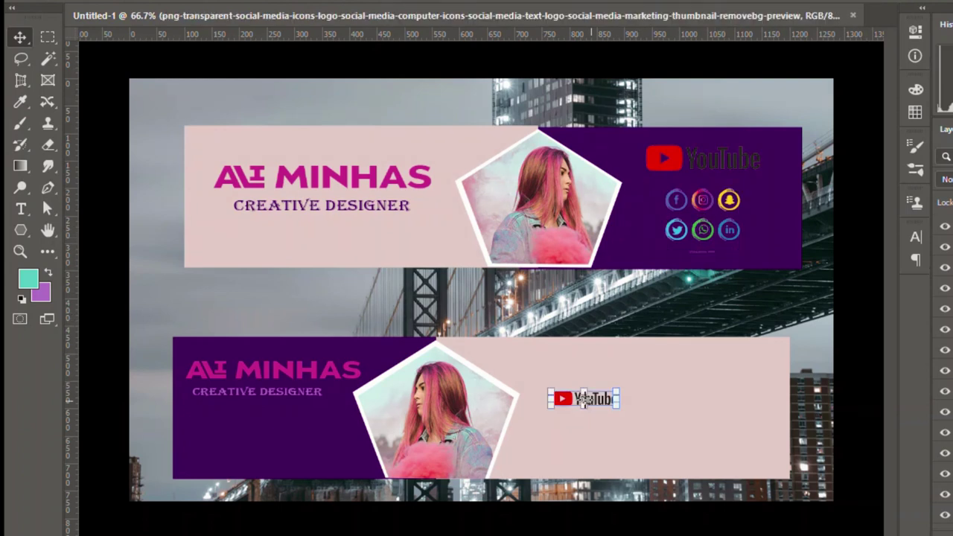
pyautogui.moveTo(610, 390); pyautogui.dragTo(660, 374)
pyautogui.moveTo(697, 336); pyautogui.dragTo(754, 276)
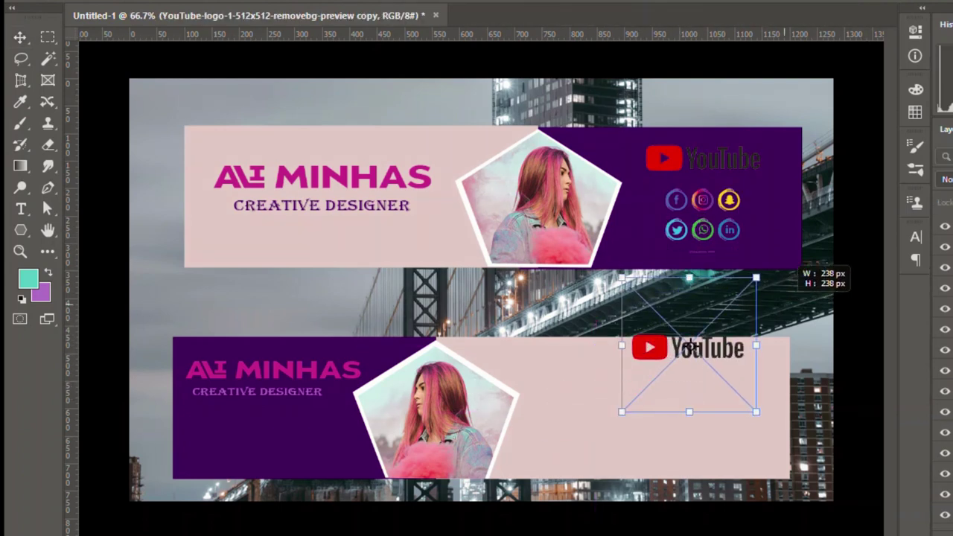
pyautogui.moveTo(688, 344)
pyautogui.mouseDown()
pyautogui.moveTo(670, 379)
pyautogui.moveTo(645, 370)
pyautogui.mouseUp()
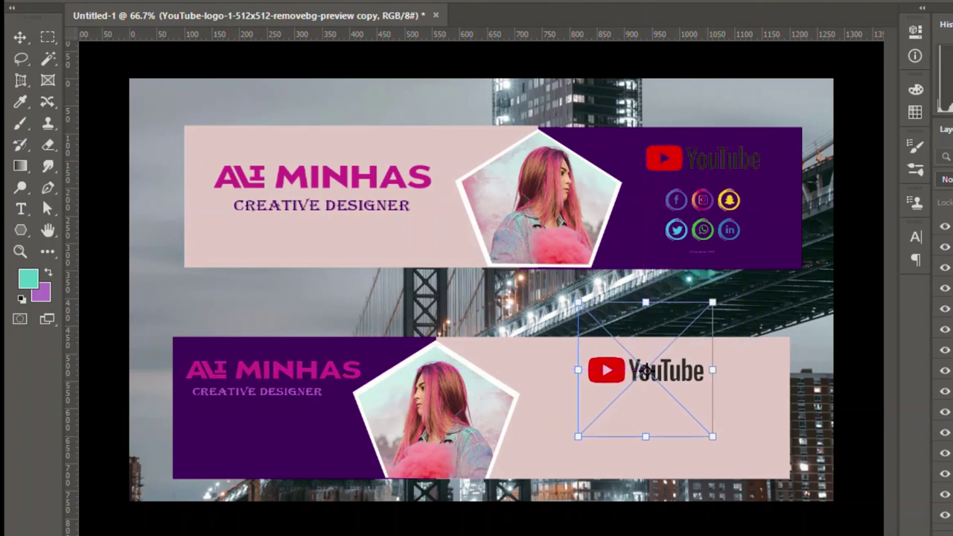